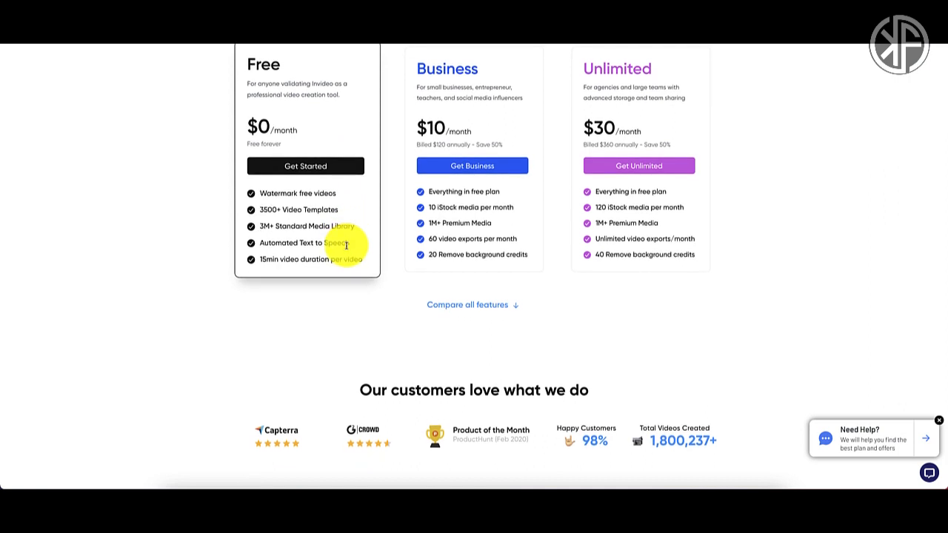
- Open the full plan comparison and examine the Free and Business features, from watermark and templates to branding and storage
click(442, 304)
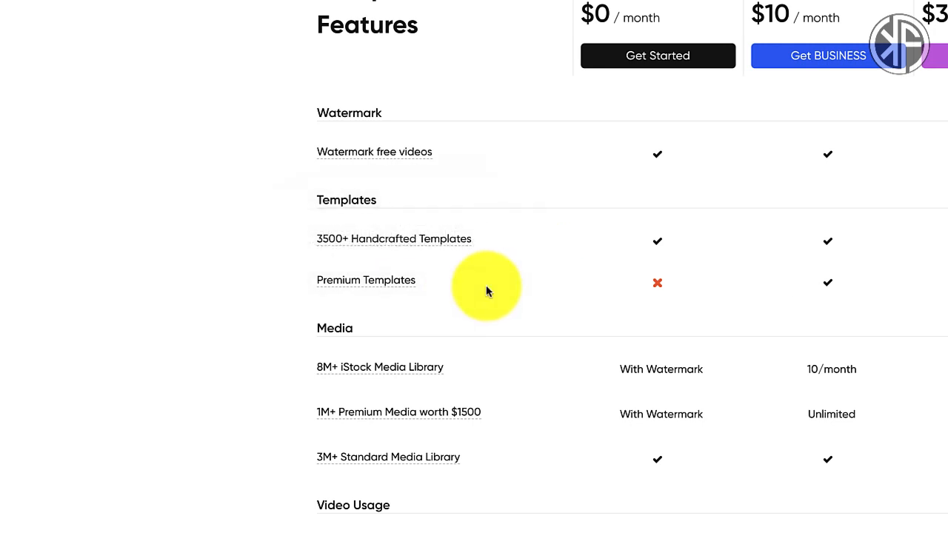
scroll(487, 291, down, 1)
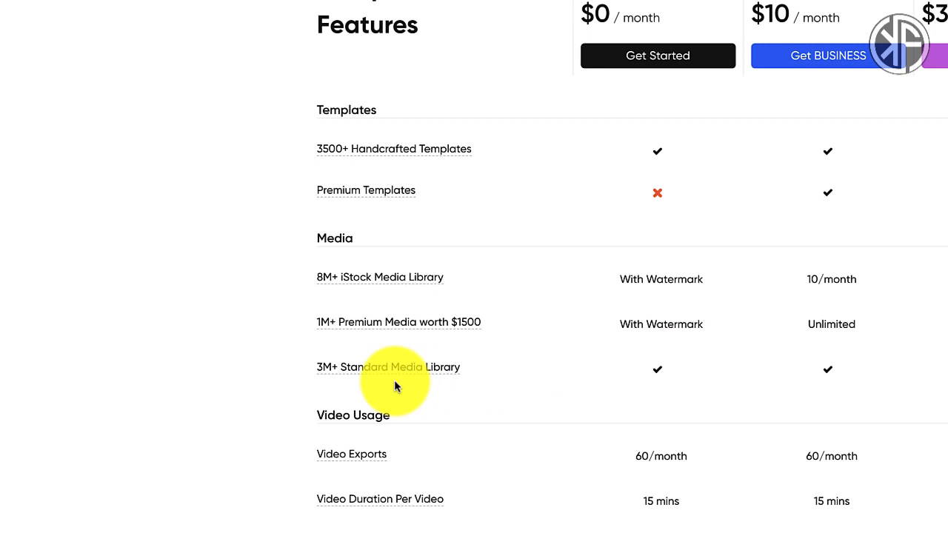
mouse_move(402, 376)
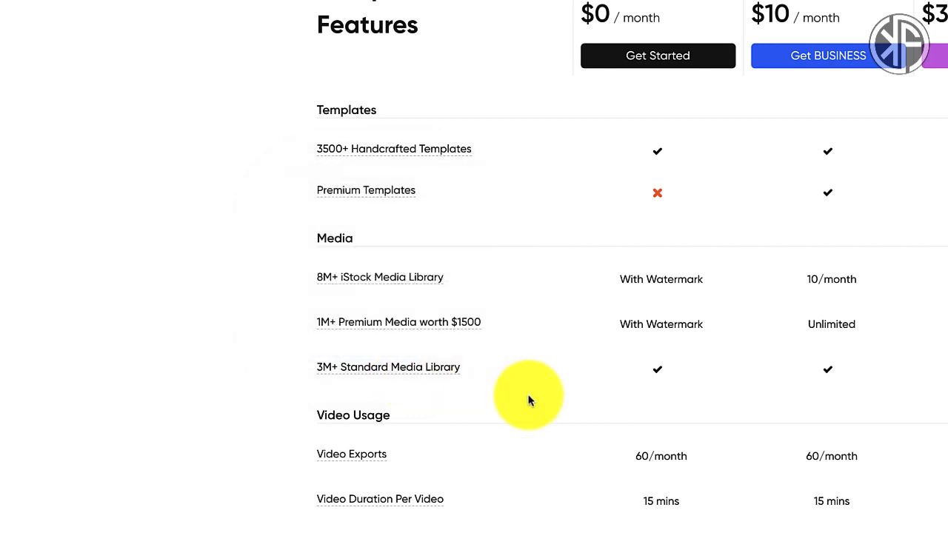
scroll(528, 401, down, 2)
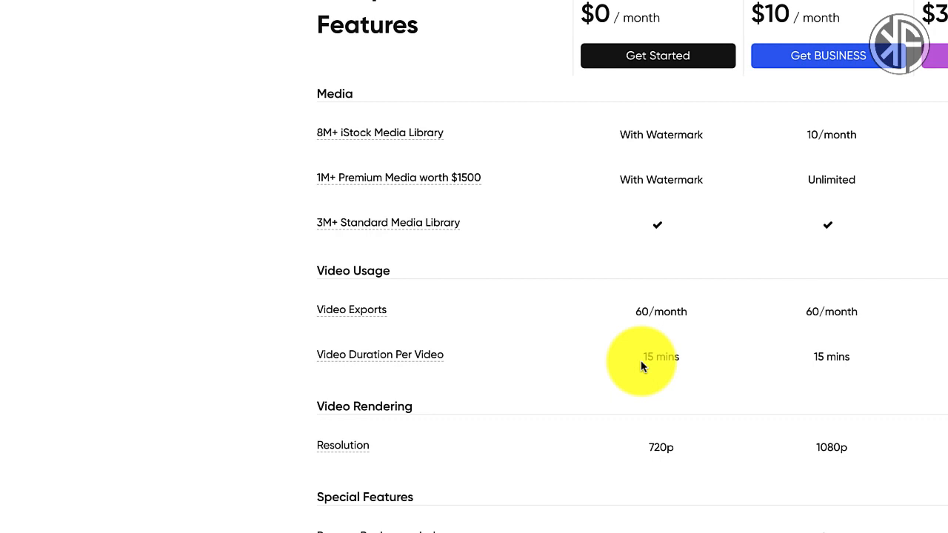
scroll(641, 360, down, 2)
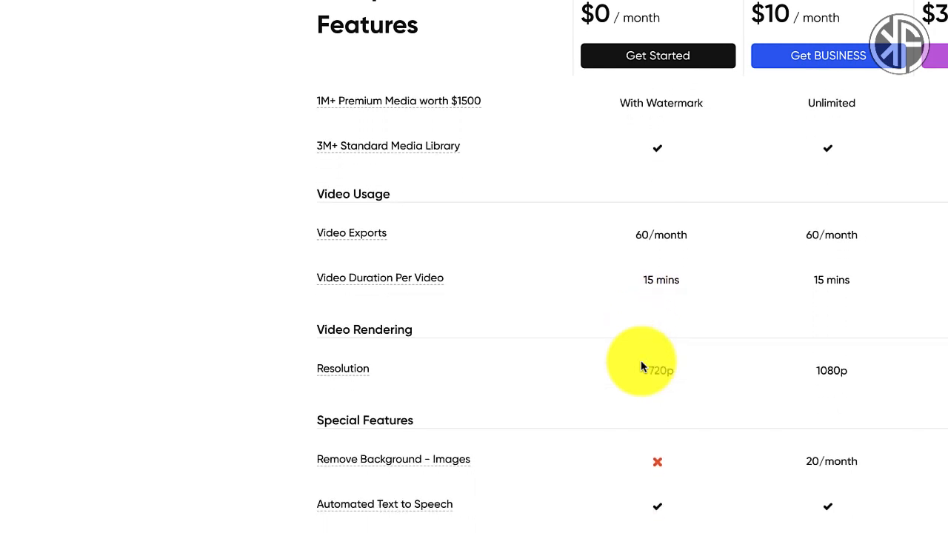
scroll(641, 363, down, 1)
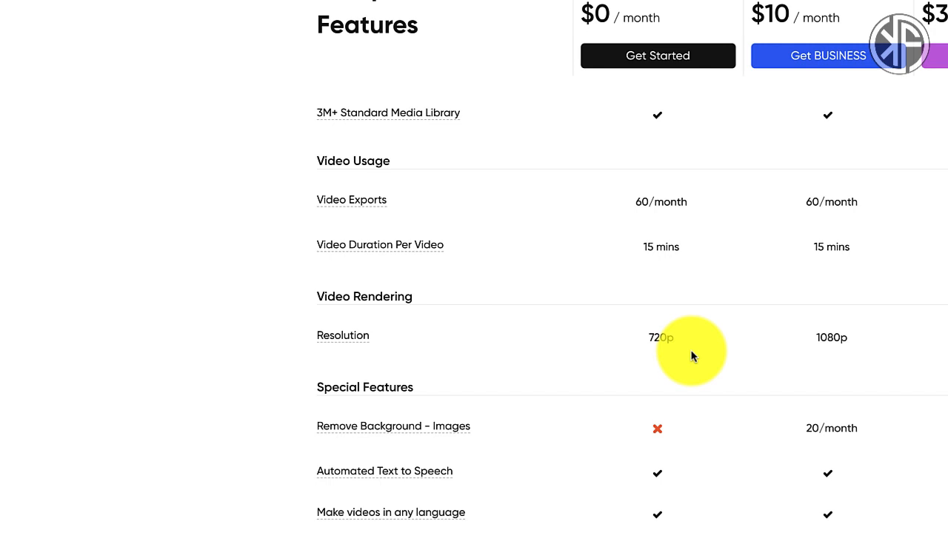
scroll(691, 356, down, 3)
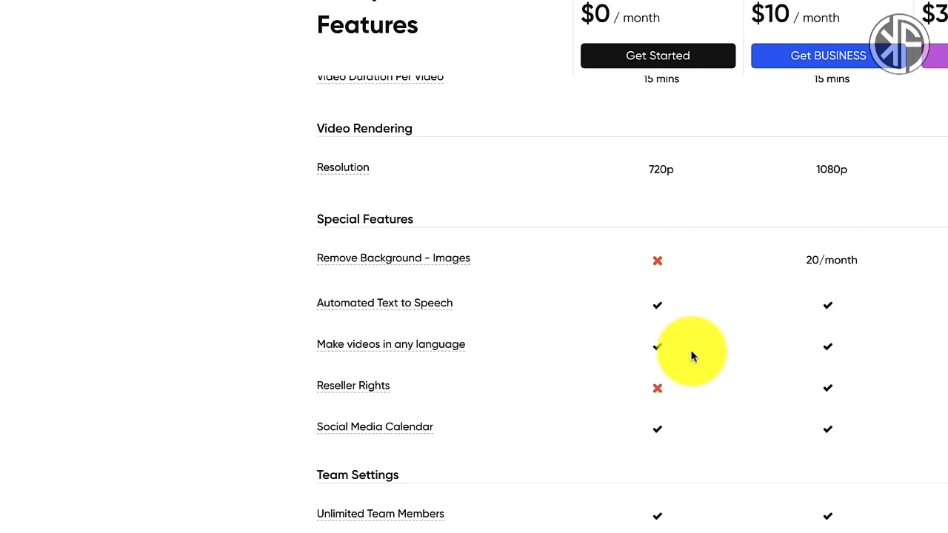
mouse_move(469, 260)
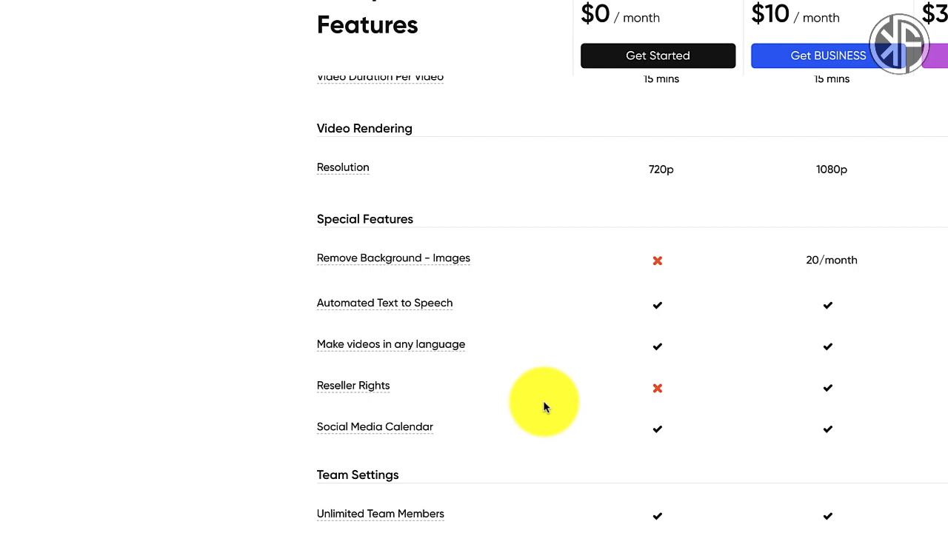
mouse_move(395, 392)
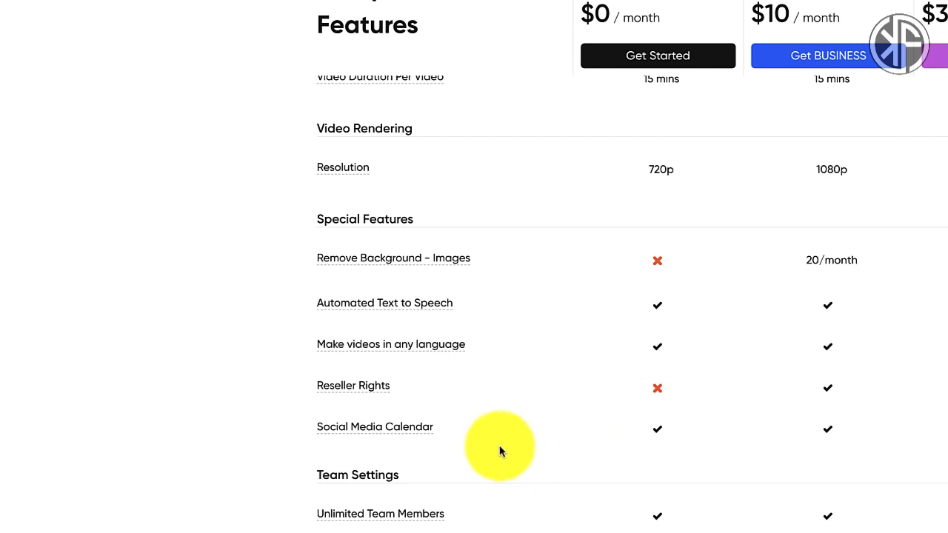
scroll(567, 455, down, 3)
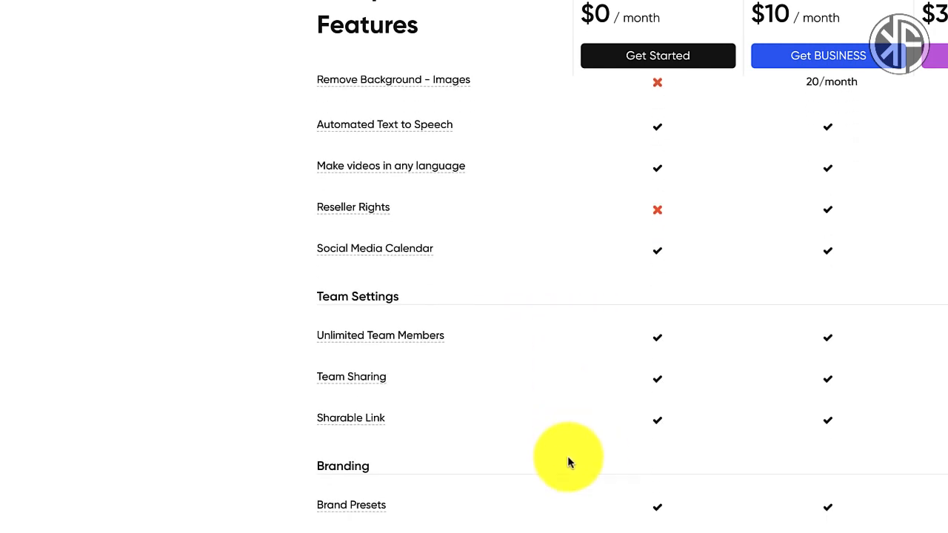
scroll(567, 455, down, 1)
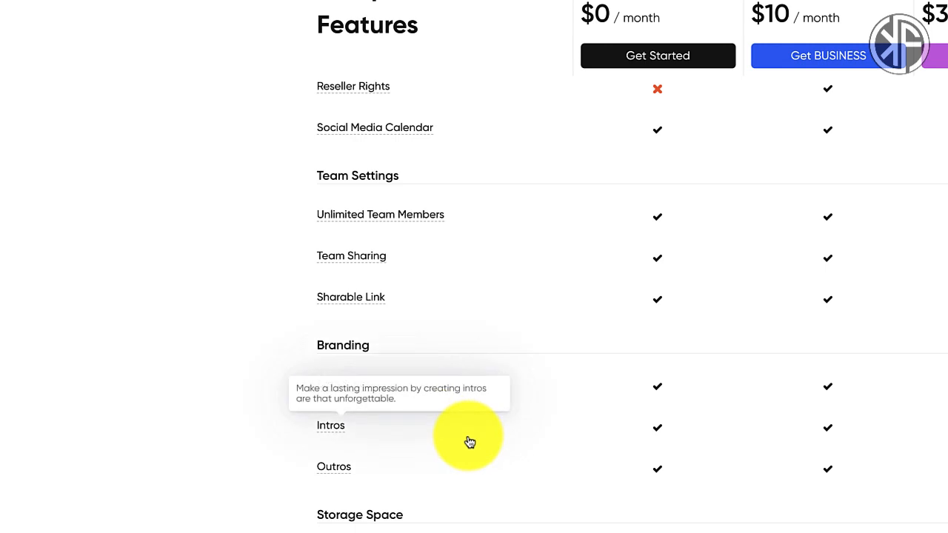
scroll(469, 440, down, 1)
scroll(568, 459, down, 2)
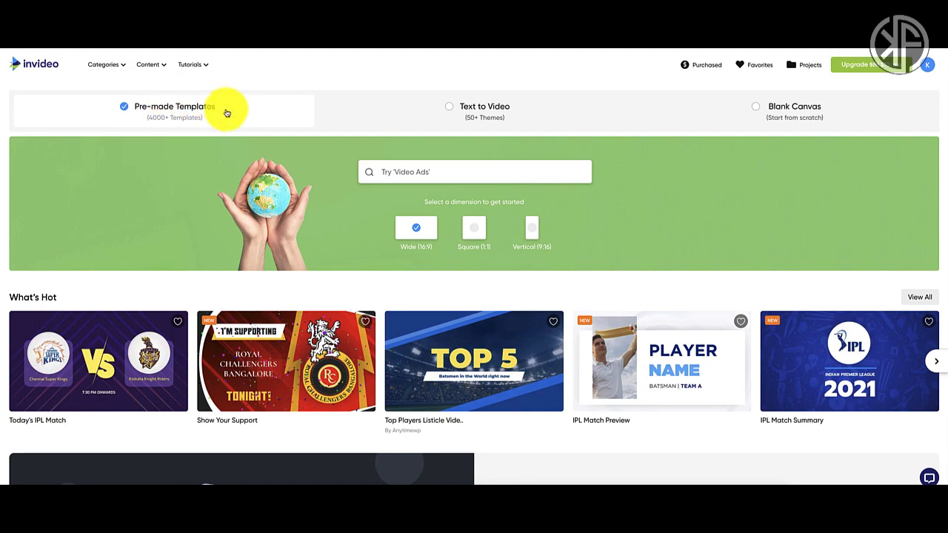
- Browse the pre-made template collections on the home page
scroll(290, 248, down, 10)
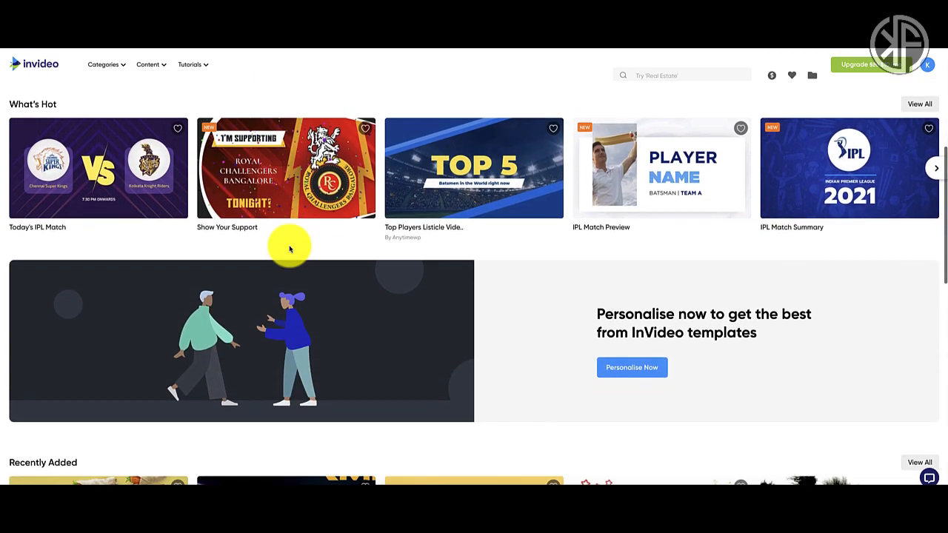
scroll(290, 247, down, 3)
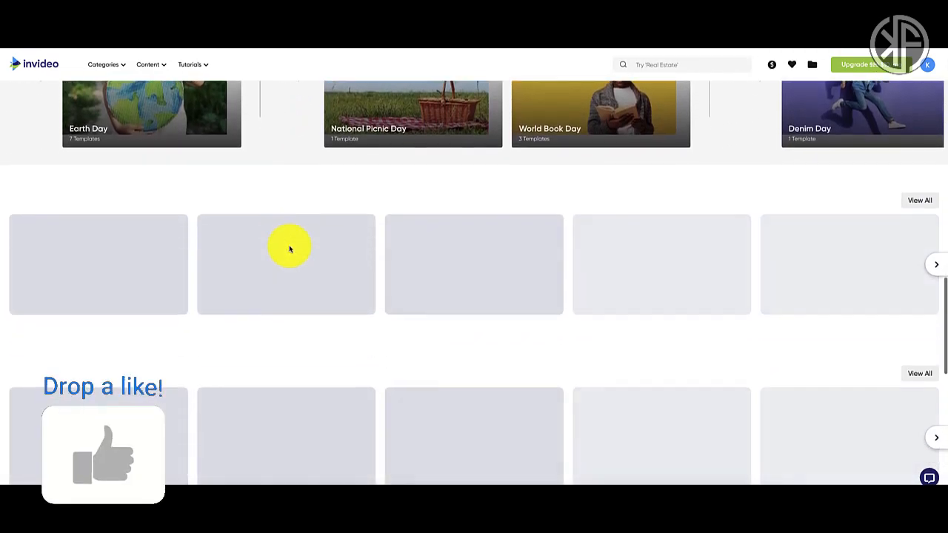
scroll(290, 249, down, 4)
scroll(289, 249, up, 15)
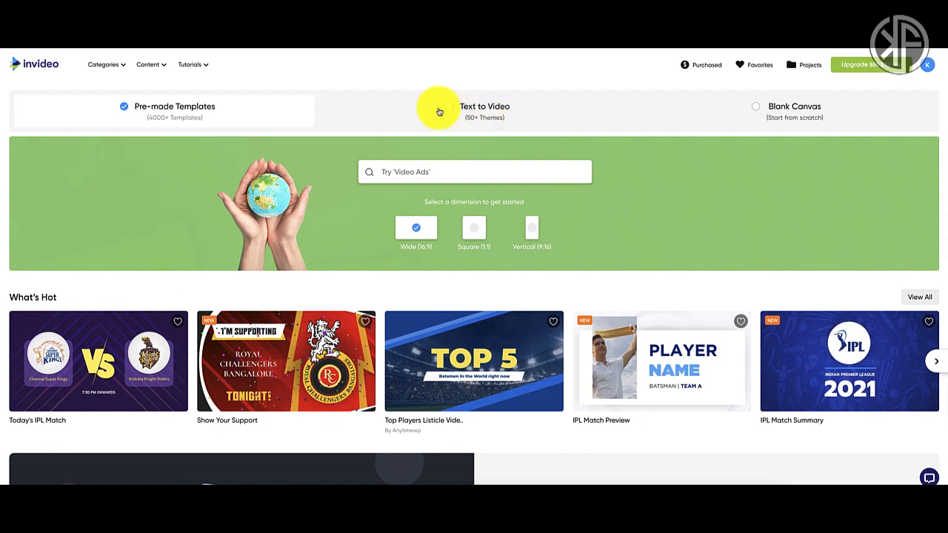
- Look at the Text to Video and Blank Canvas starting options, ending on Text to Video
click(476, 117)
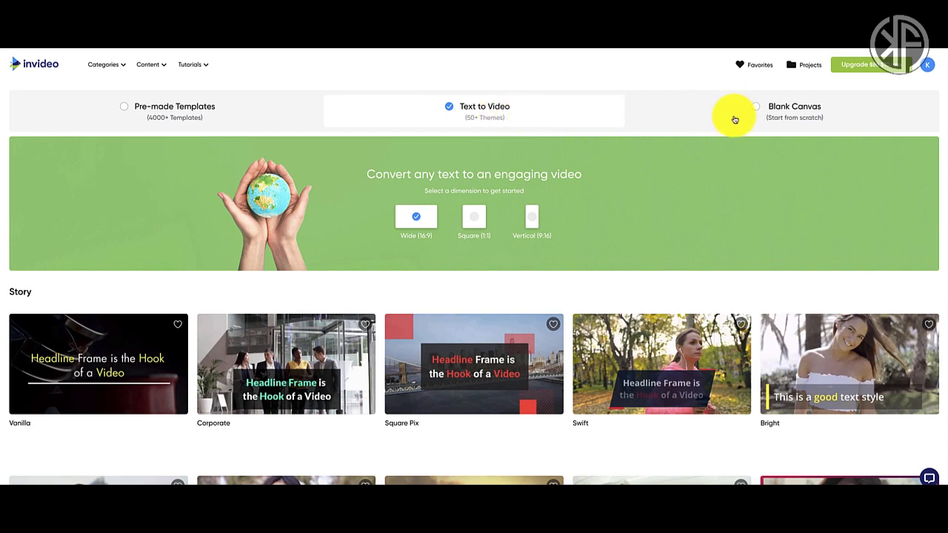
click(811, 119)
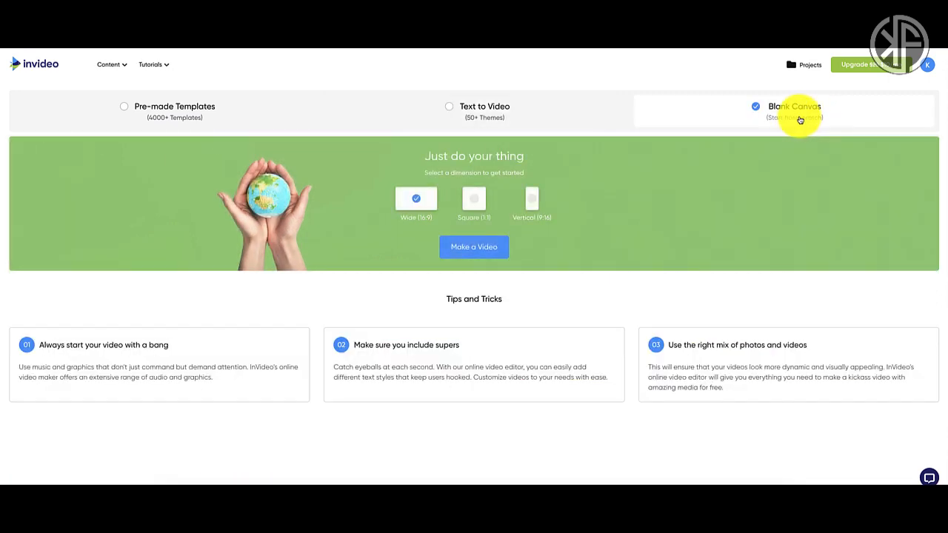
click(576, 101)
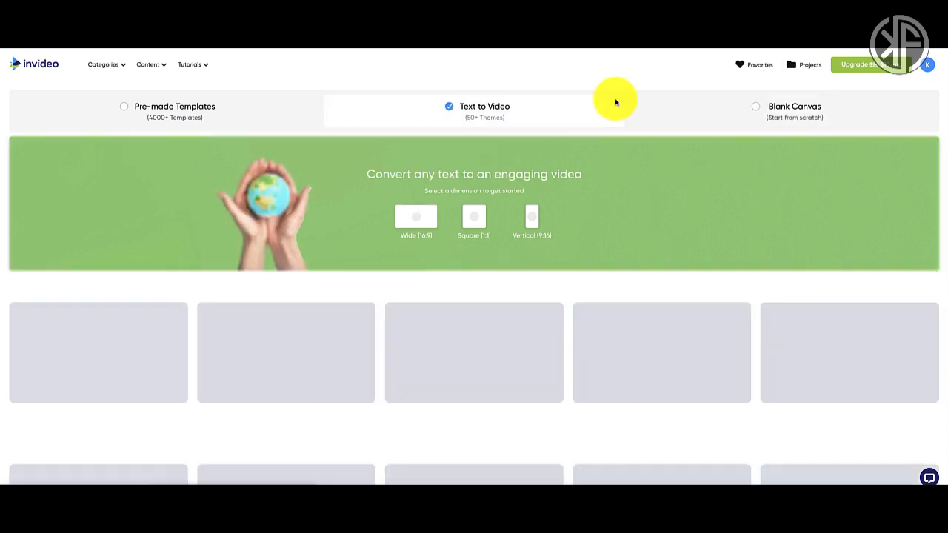
- Open the account's Brand Presets to view the brand name, logo and color settings
click(928, 66)
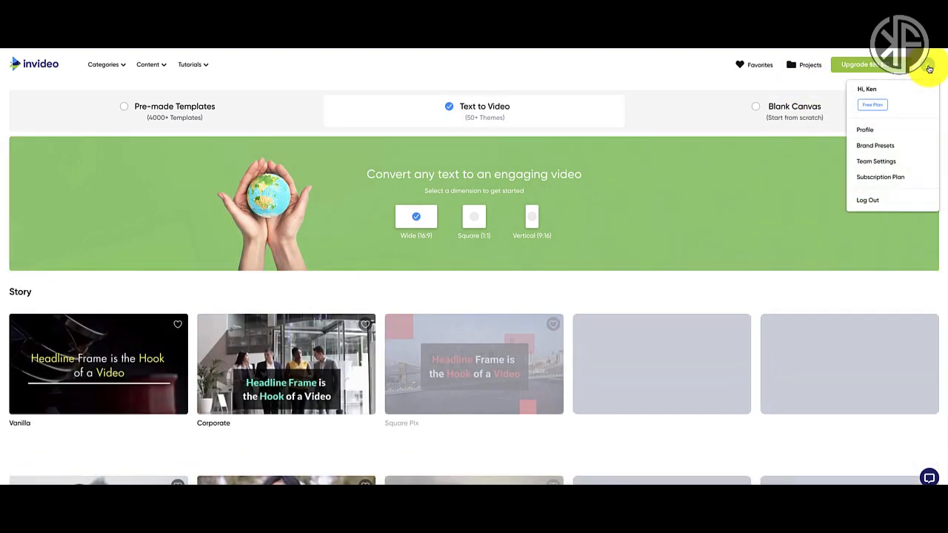
mouse_move(927, 68)
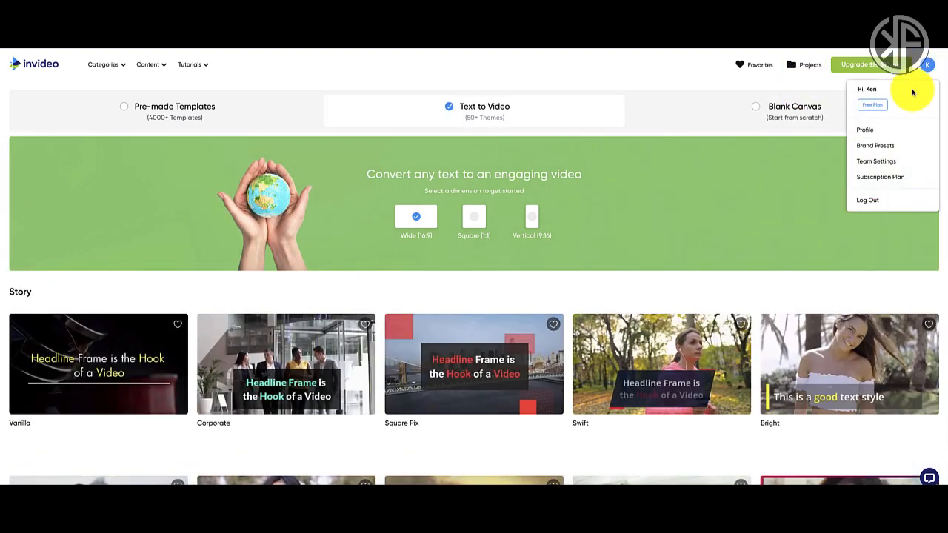
click(877, 145)
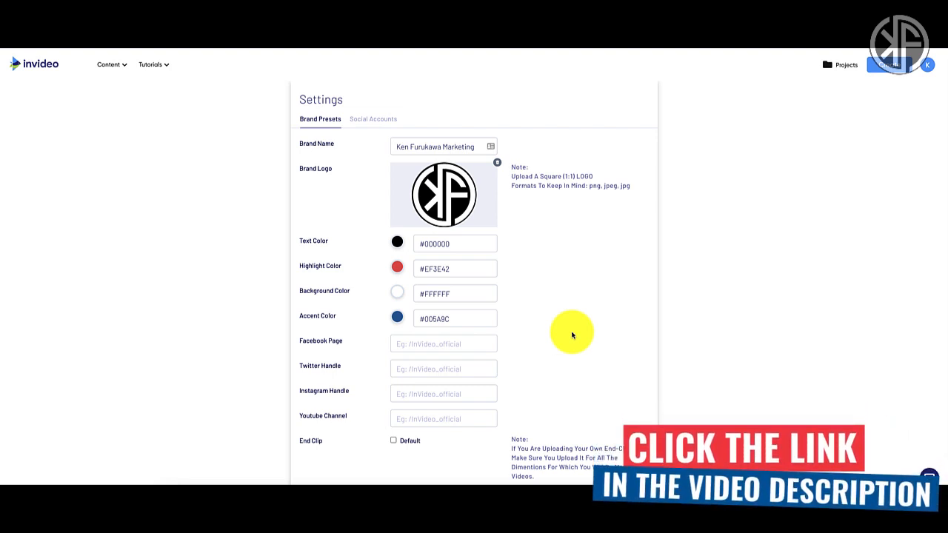
- Return to the home page's Text to Video option and browse its Story and Listicle themes
click(37, 72)
click(470, 114)
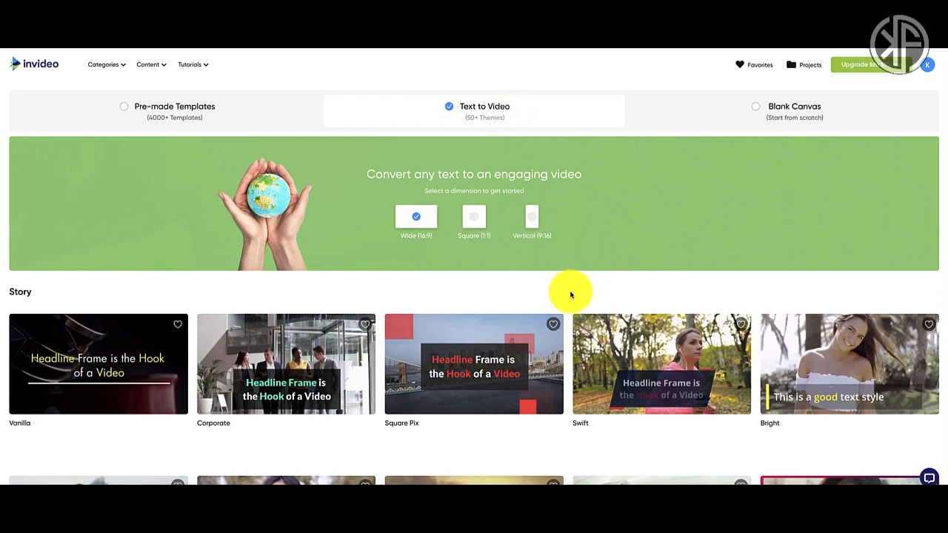
scroll(570, 295, down, 2)
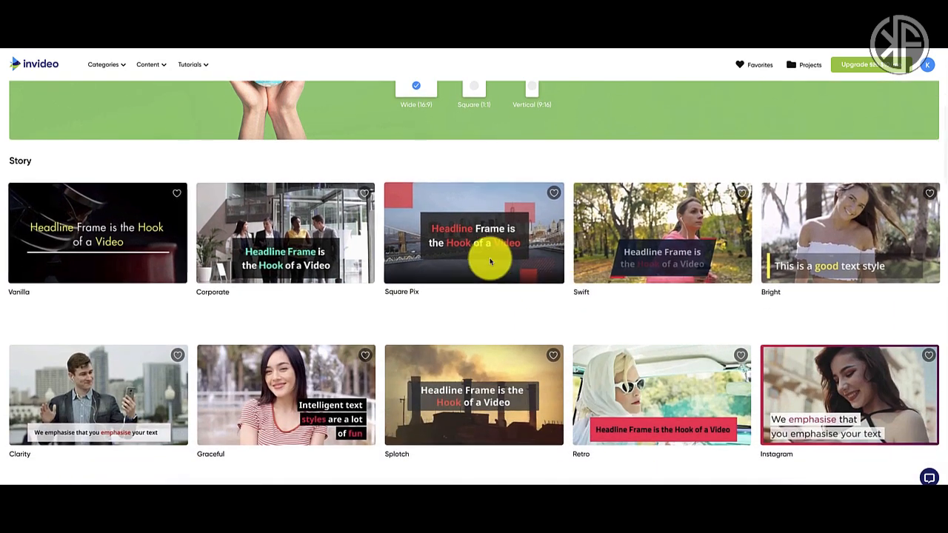
mouse_move(489, 261)
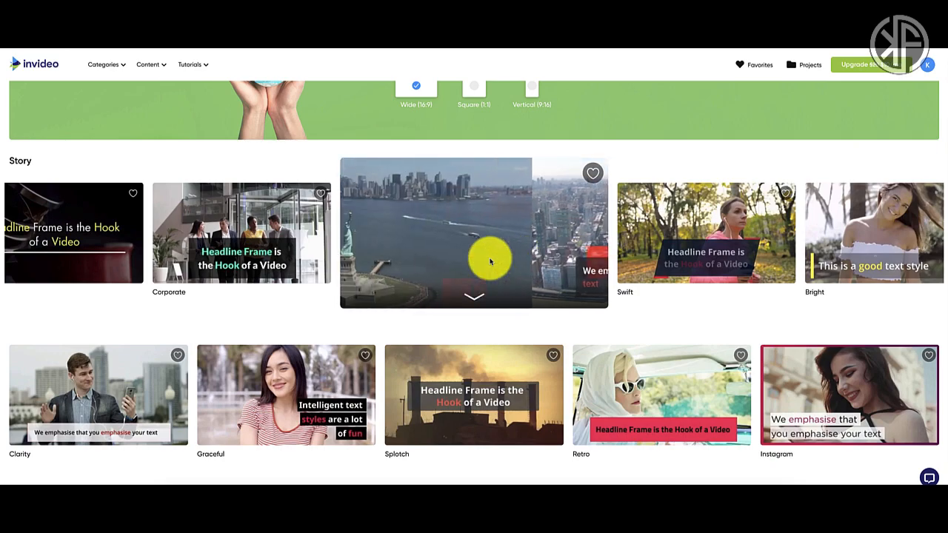
scroll(584, 331, down, 7)
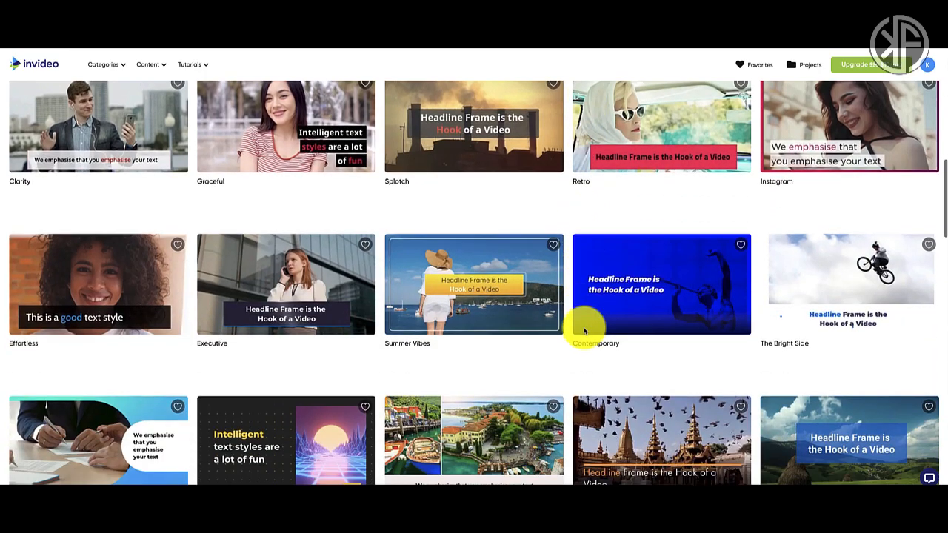
scroll(585, 331, down, 7)
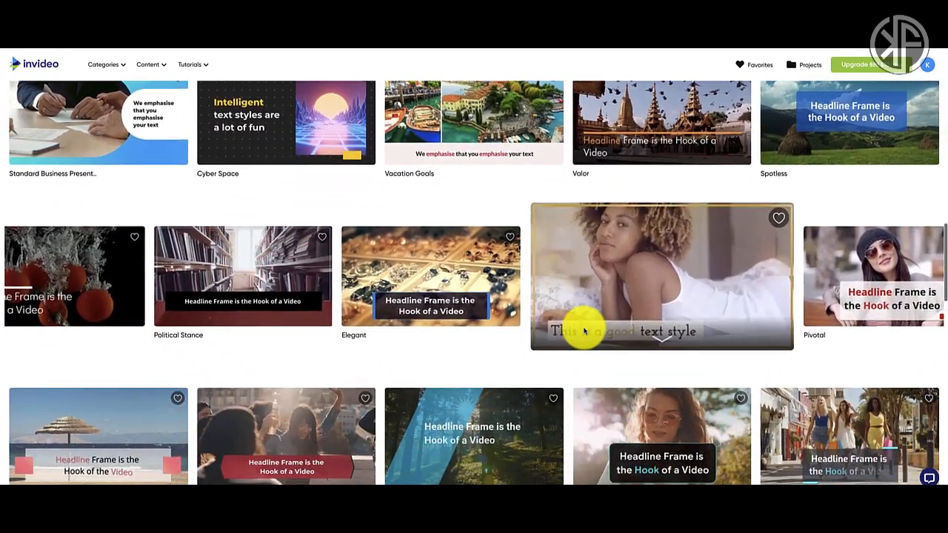
scroll(584, 331, down, 1)
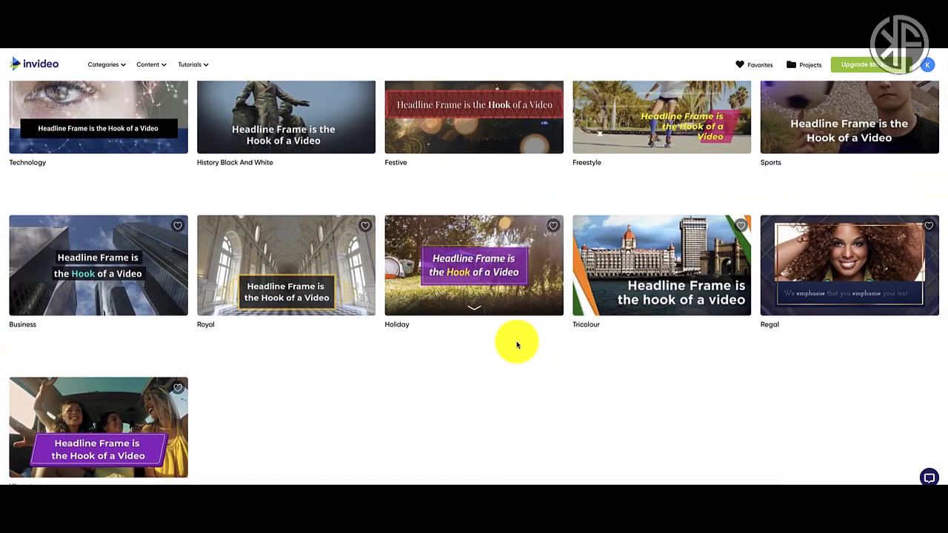
scroll(517, 344, down, 4)
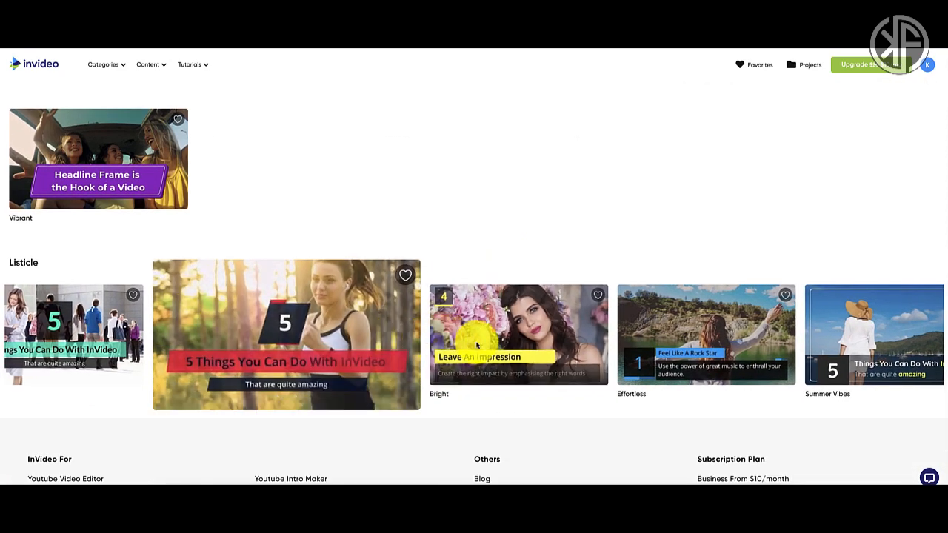
mouse_move(486, 339)
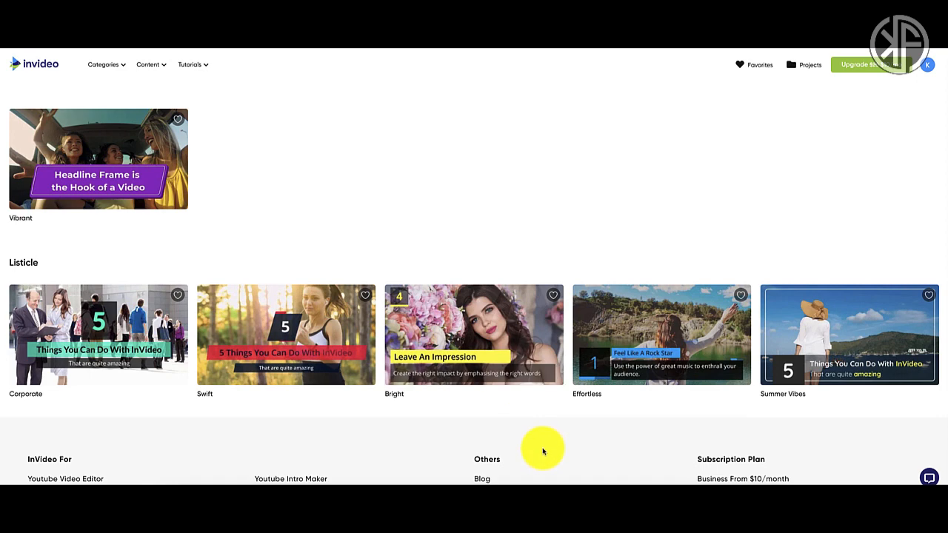
- Switch to the text editor to review the Facebook ad spend script, and return to the InVideo themes
click(523, 482)
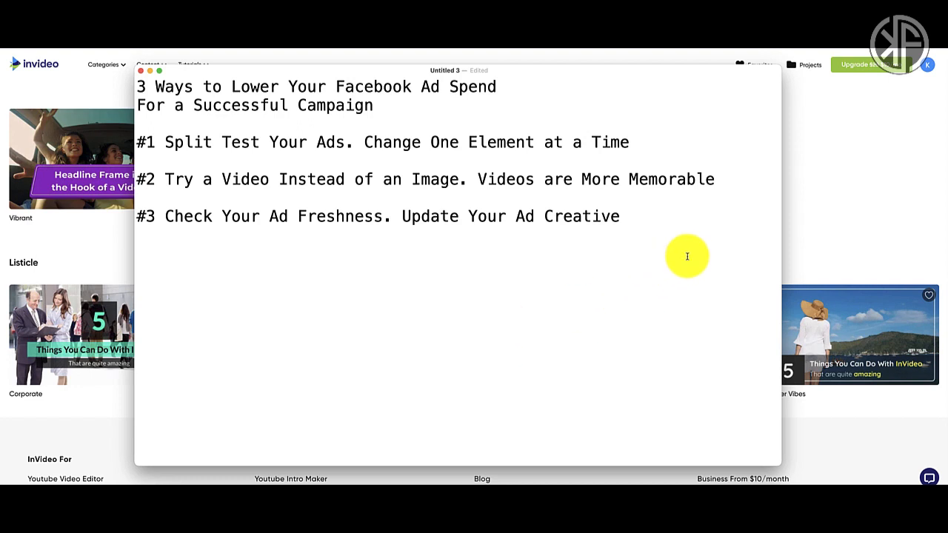
click(794, 228)
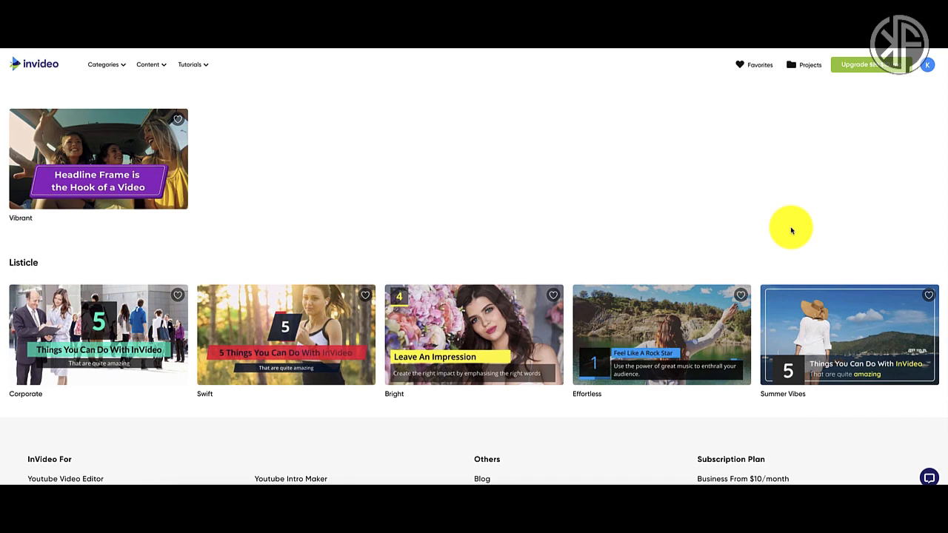
- Preview the Summer Vibes listicle theme and start a Wide (16:9) video project from it
mouse_move(831, 345)
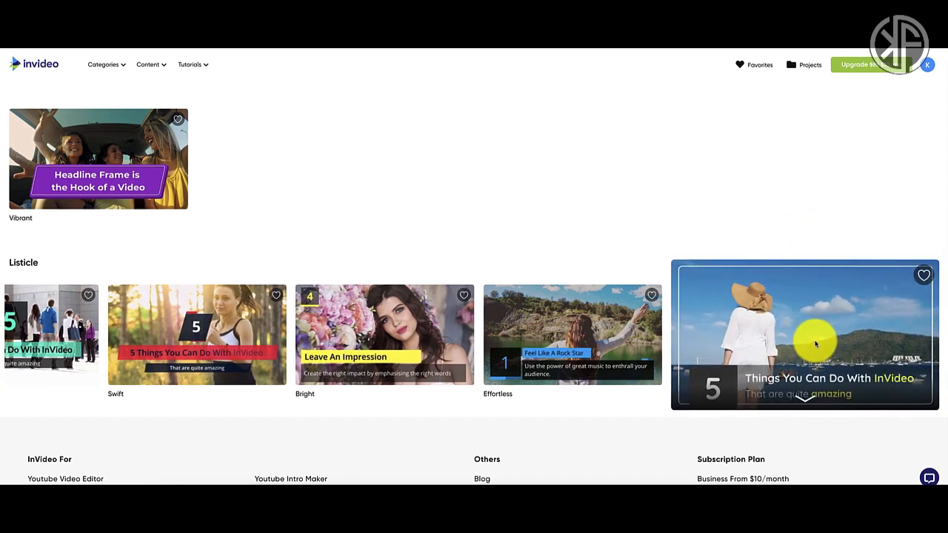
click(816, 344)
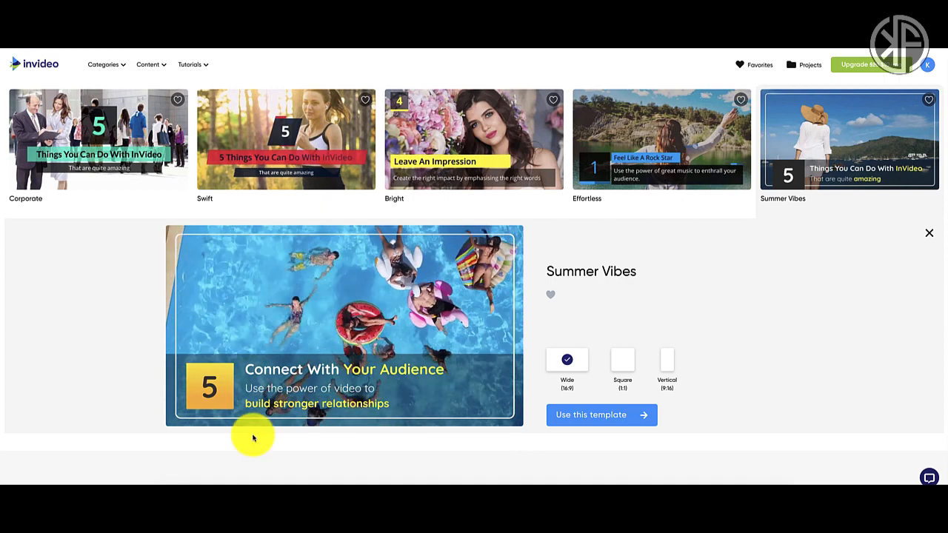
mouse_move(217, 419)
click(178, 404)
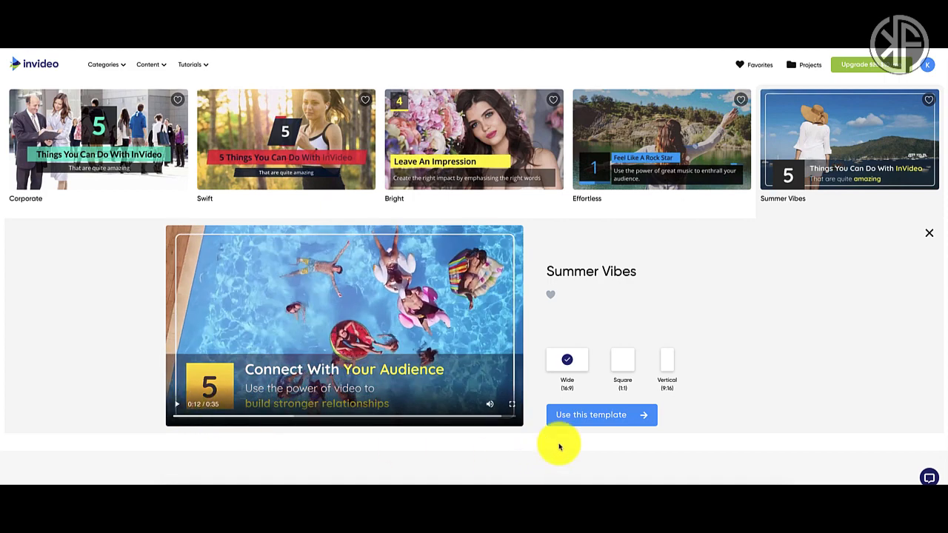
click(582, 415)
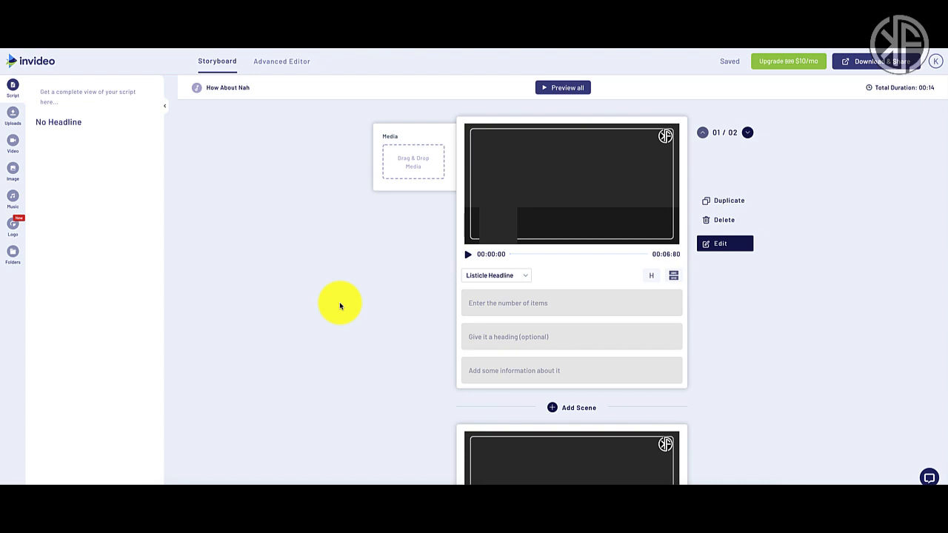
- Look over the blank Listicle Headline and Listicle Item scenes, and check the Facebook ad spend script in the text editor
scroll(340, 306, down, 4)
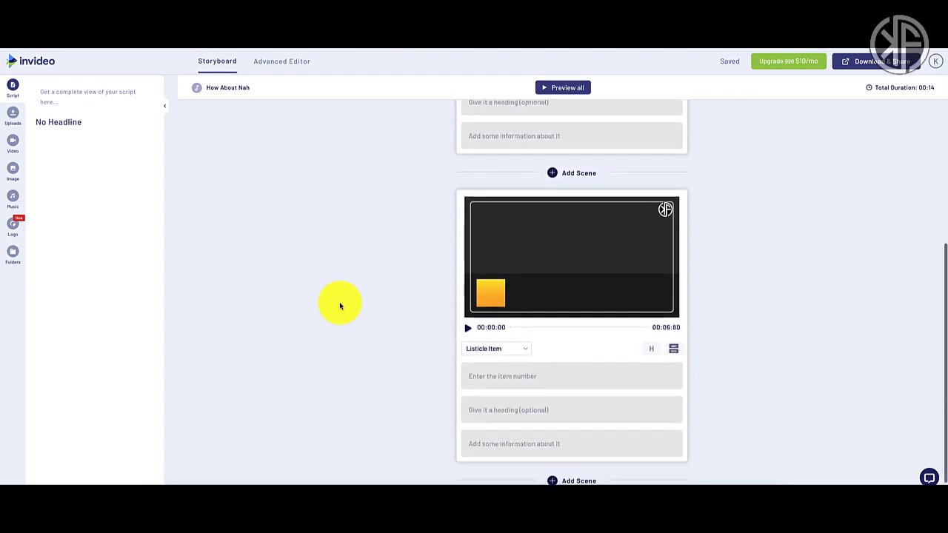
scroll(340, 306, up, 4)
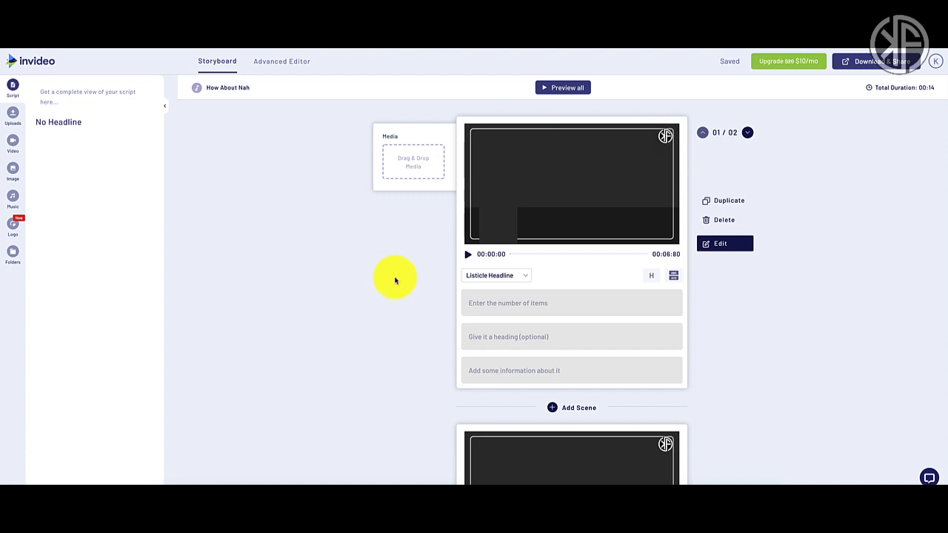
scroll(395, 280, down, 3)
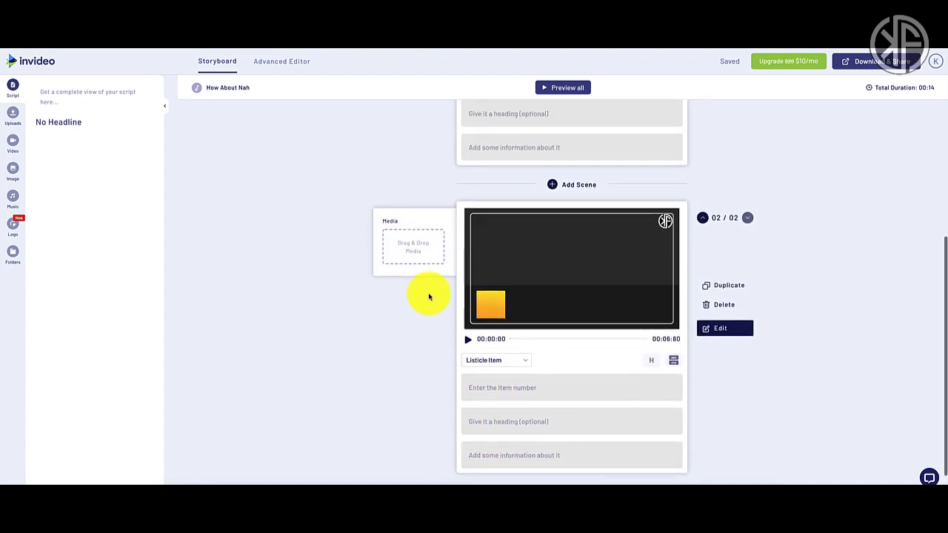
scroll(430, 296, up, 3)
scroll(433, 226, up, 2)
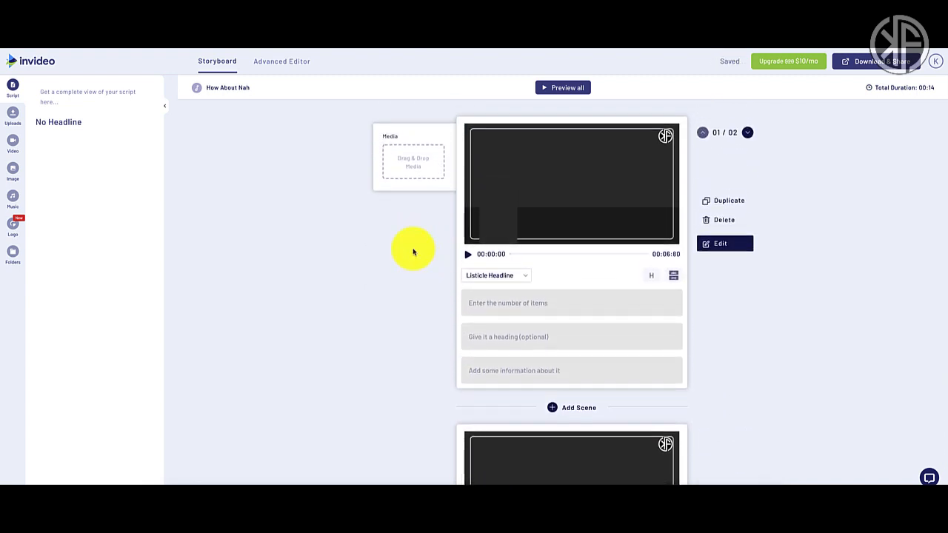
click(523, 495)
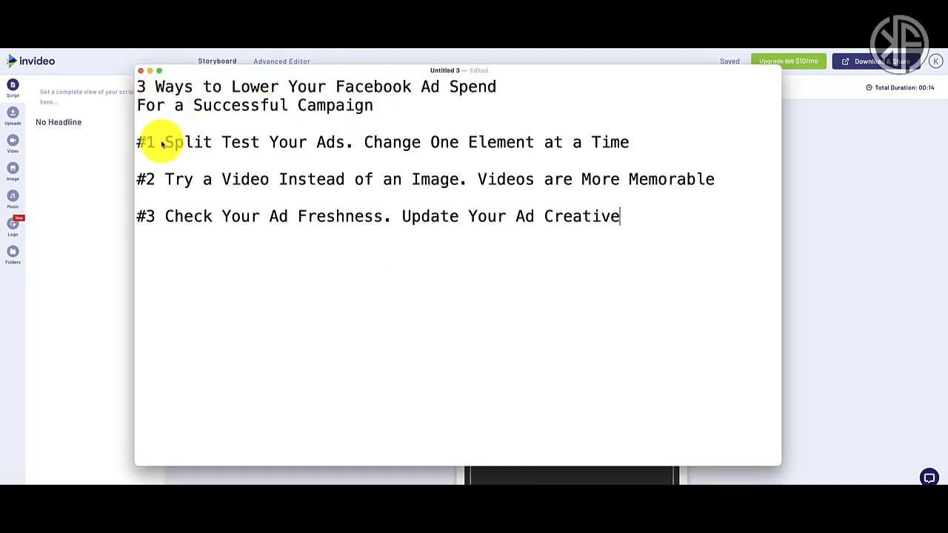
click(114, 188)
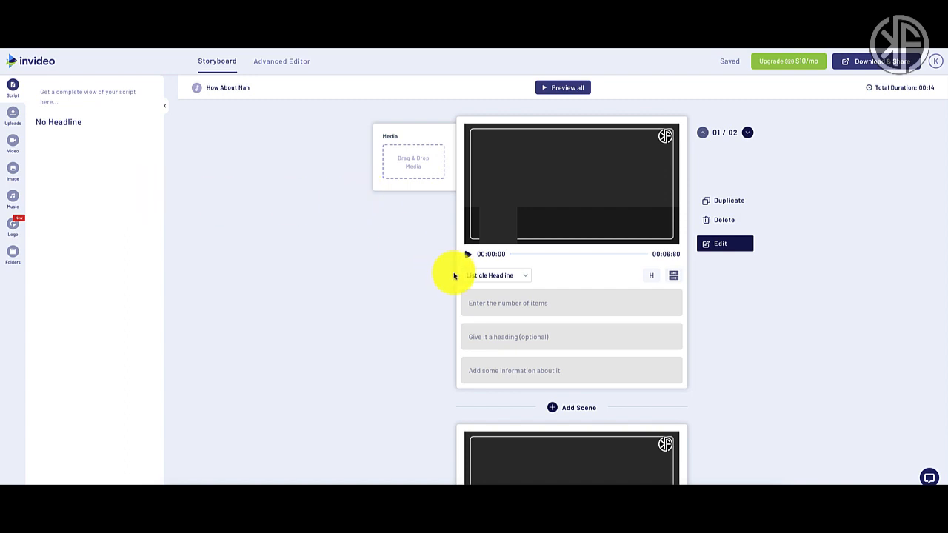
- Enter 3 as the number of items in the Listicle Headline scene and consult the script for the heading text
click(543, 306)
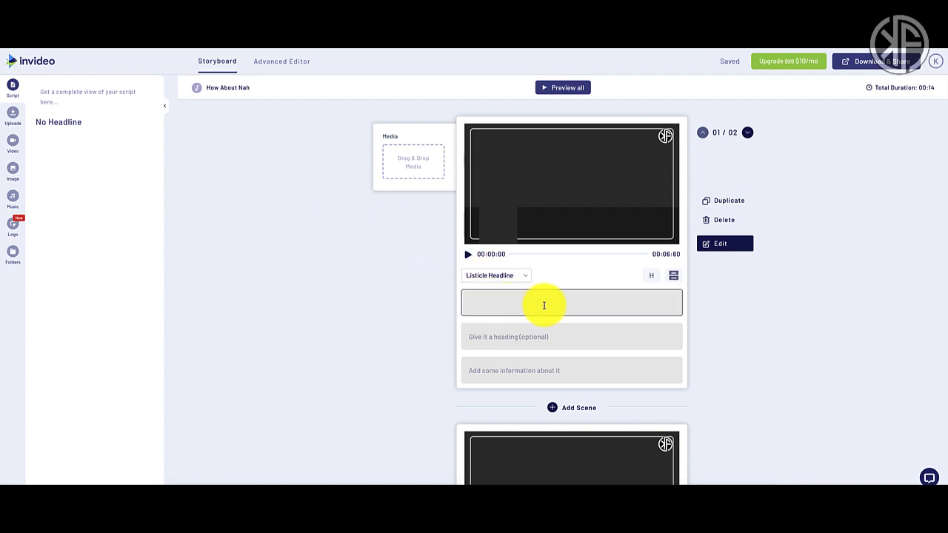
text(3)
click(718, 333)
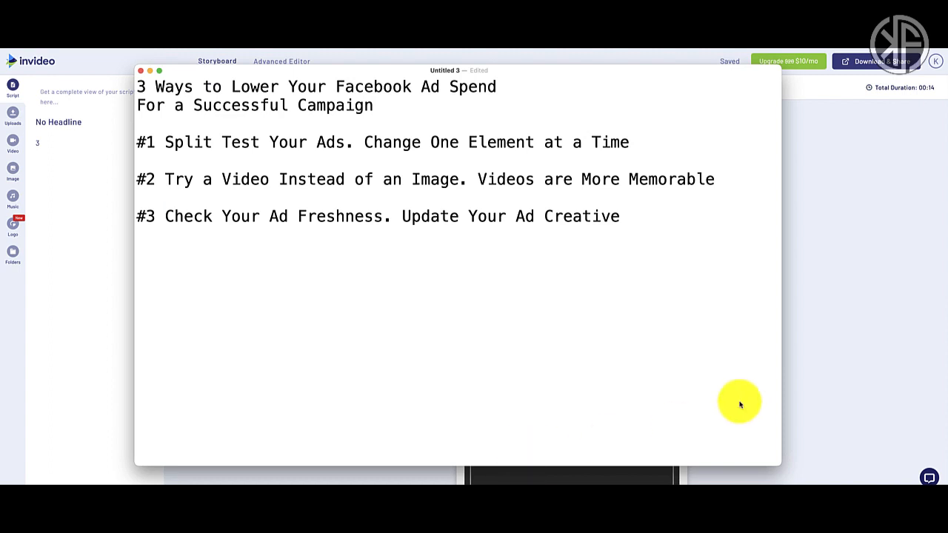
key(super+Tab)
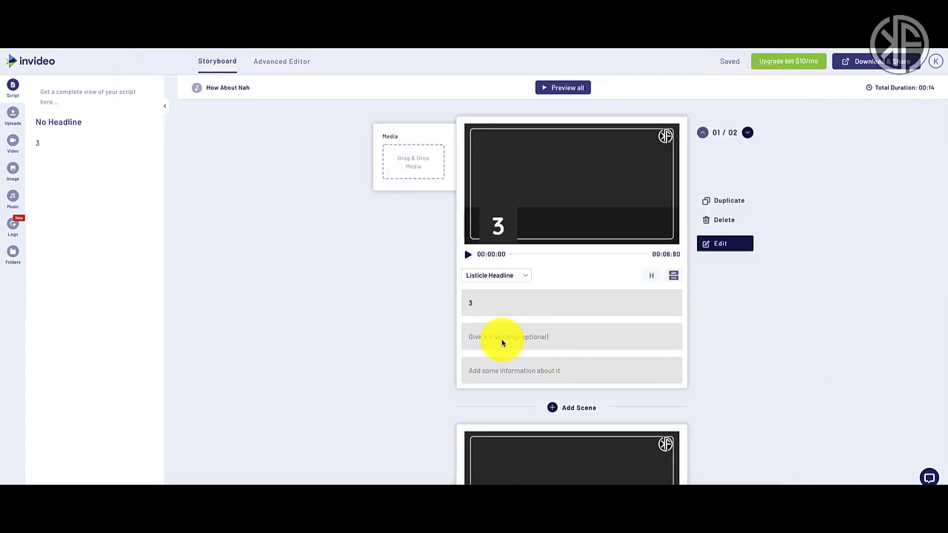
- Copy "Ways to Lower Your Facebook Ad Spend" from the script into the Listicle Headline scene's heading
key(super+Tab)
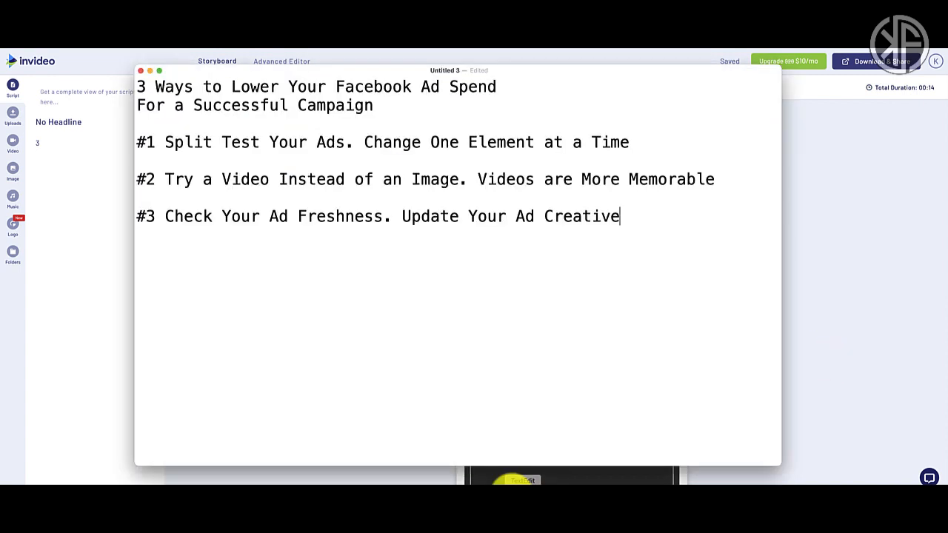
drag(155, 86, 501, 83)
key(ctrl+c)
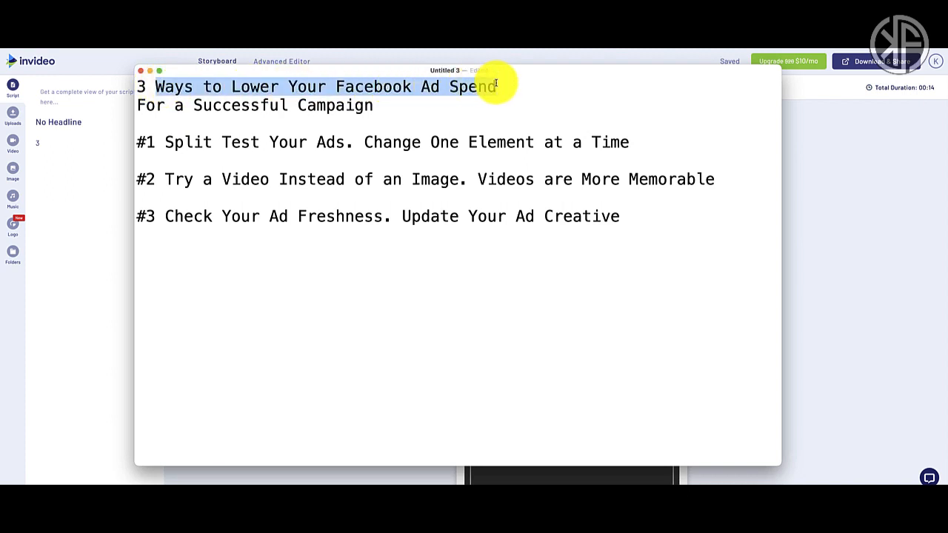
click(798, 273)
click(485, 336)
key(ctrl+v)
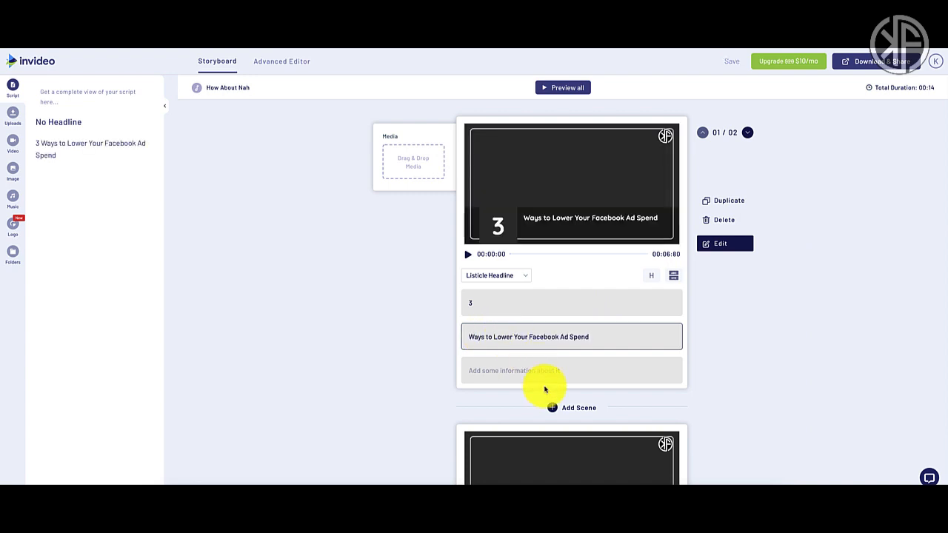
- Copy "For a Successful Campaign" from the script into the Listicle Headline scene's additional information
click(527, 371)
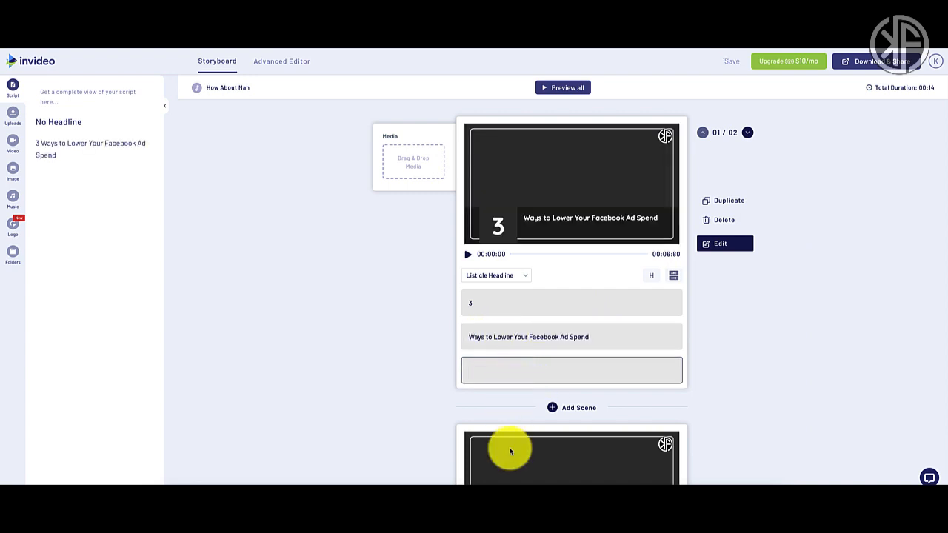
click(516, 502)
drag(138, 105, 368, 112)
key(super+c)
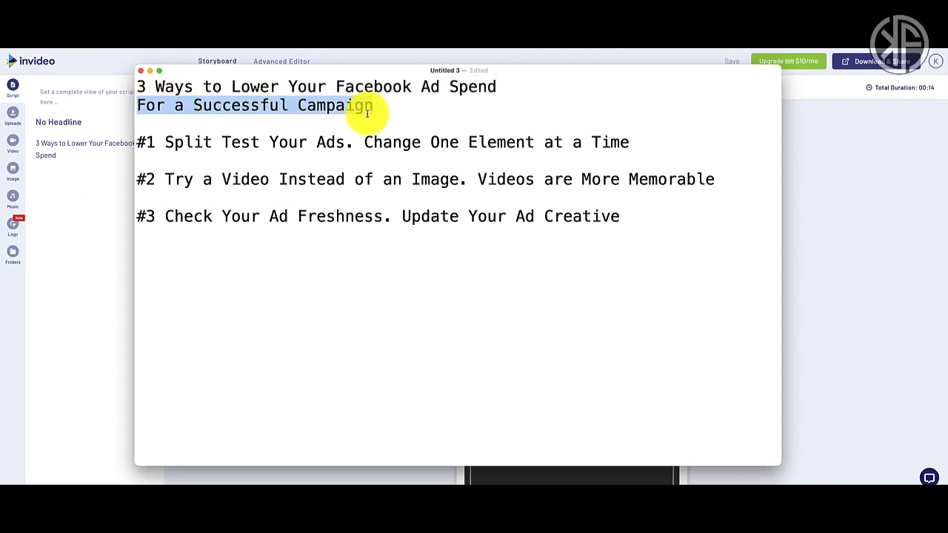
click(792, 230)
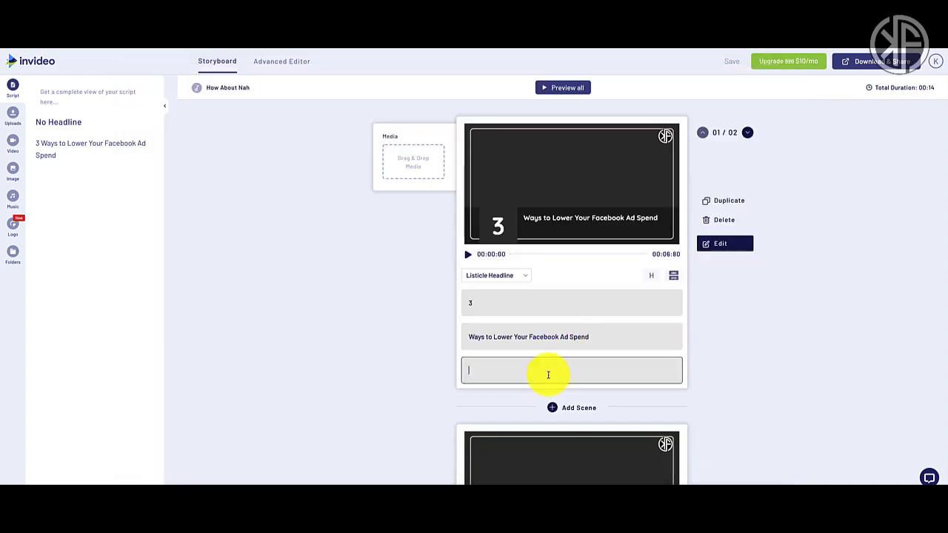
key(super+v)
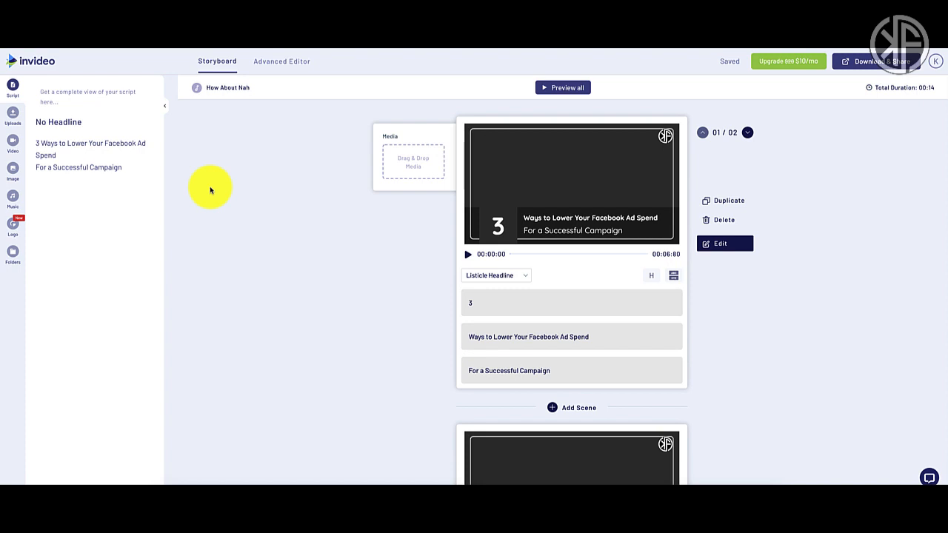
- Exclude iStock results from the stock images and search them for "facebook"
click(13, 170)
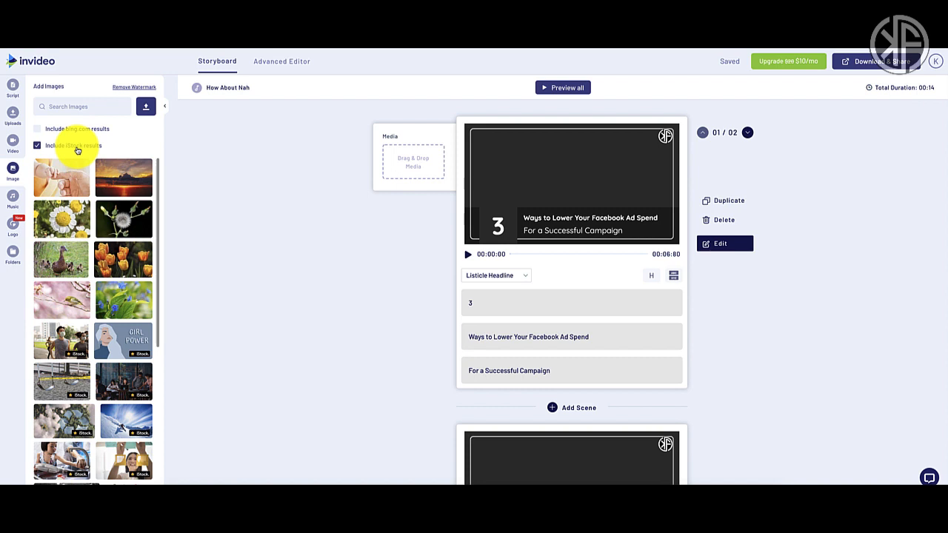
click(77, 151)
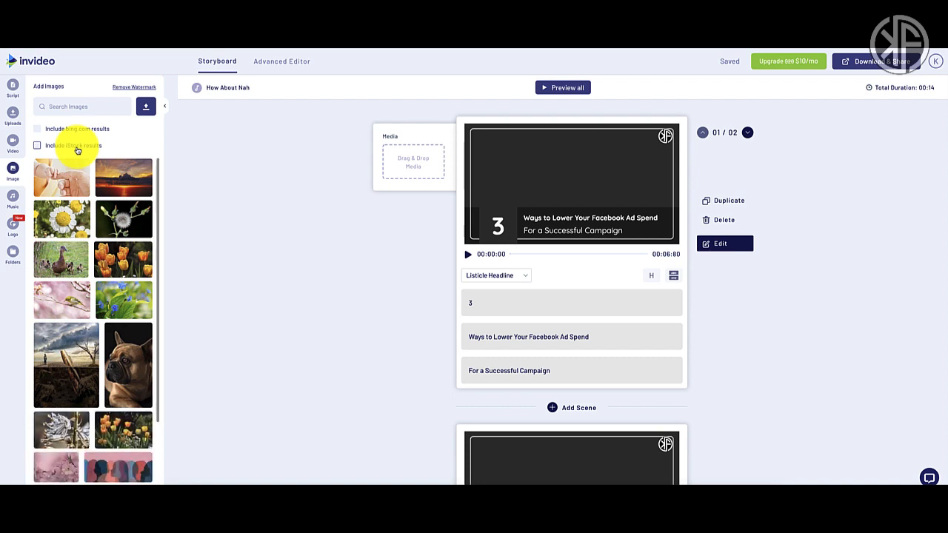
click(84, 109)
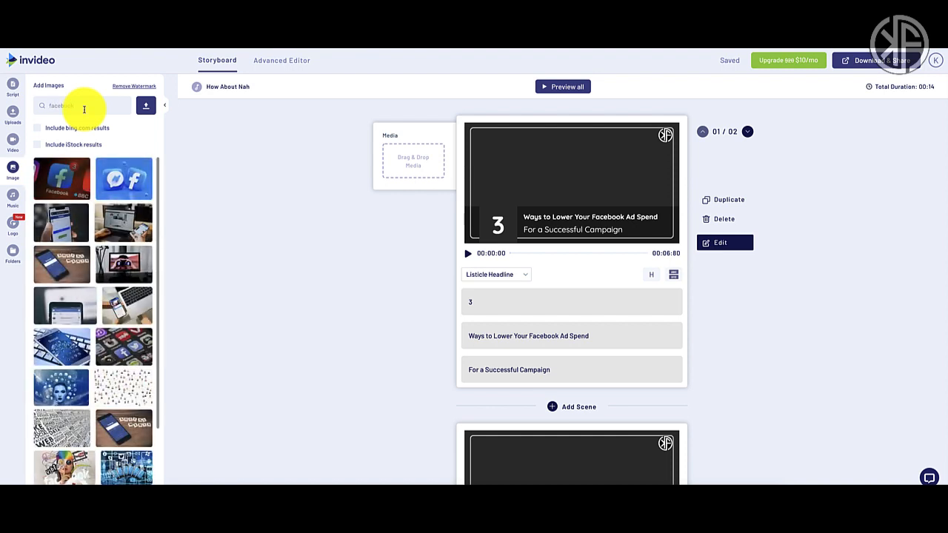
- Add the blue image with the Messenger and Facebook icons to the headline scene's media and preview the scene
scroll(119, 226, down, 1)
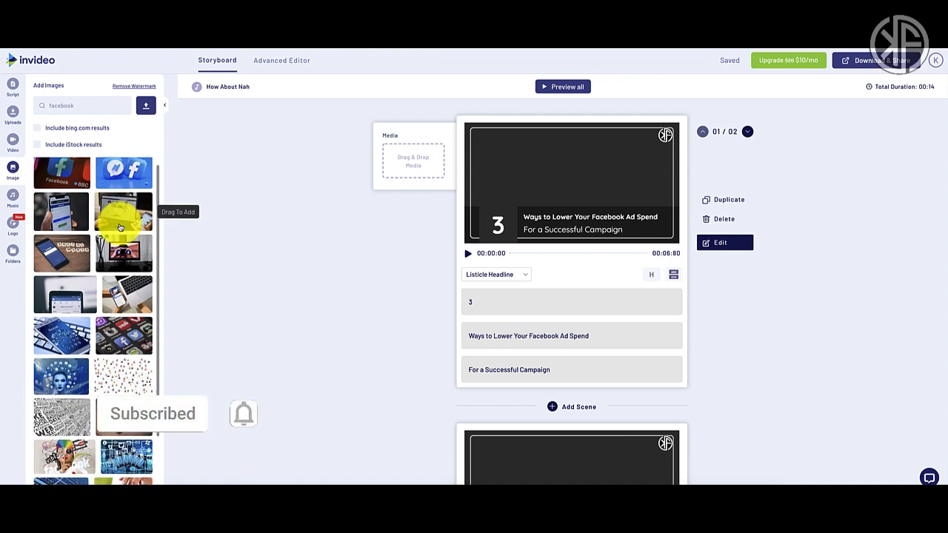
scroll(120, 228, down, 2)
scroll(119, 234, up, 3)
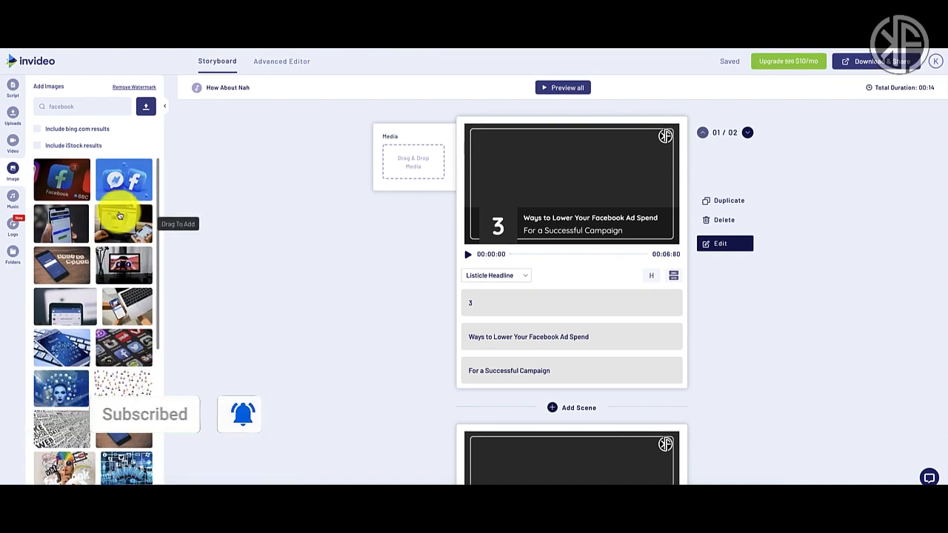
drag(123, 180, 411, 160)
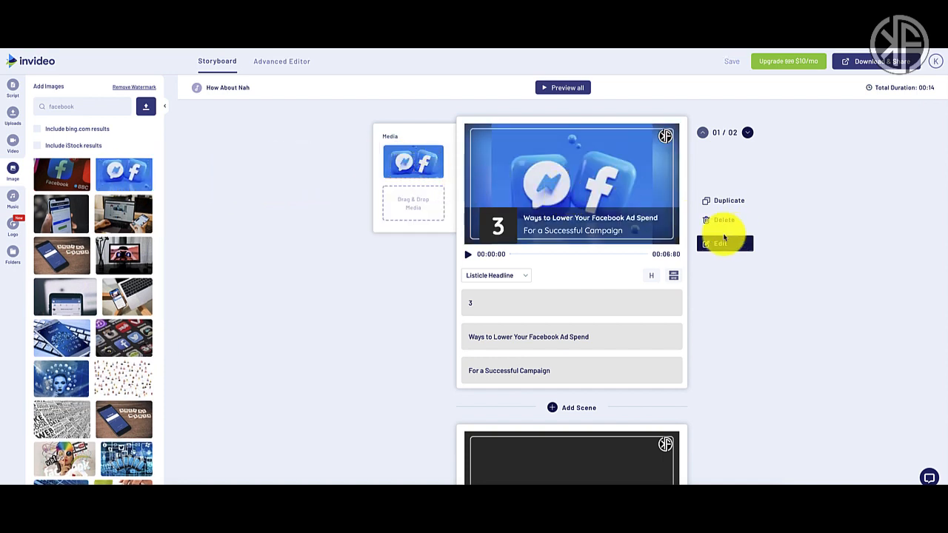
click(468, 255)
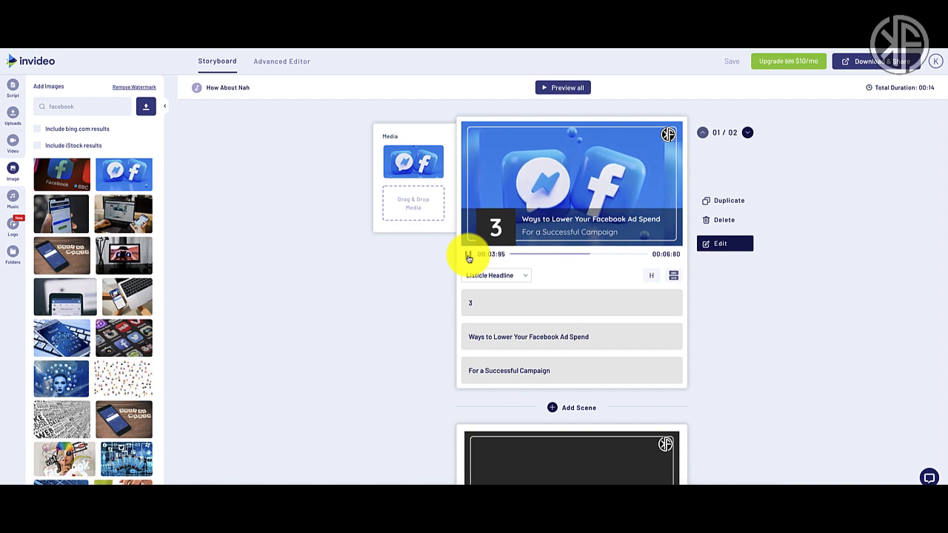
click(469, 256)
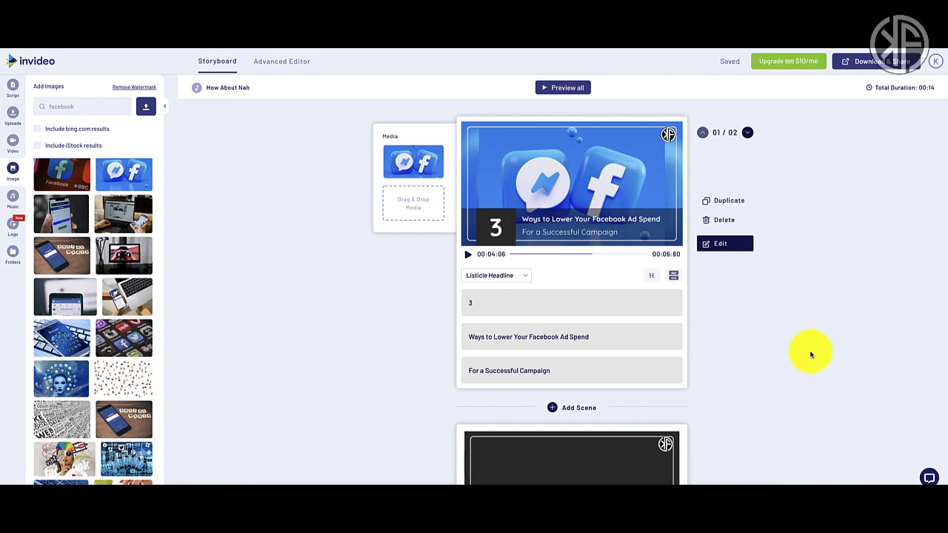
- Check the first tip in the script and enter #1 as the item number of the Listicle Item scene
scroll(811, 354, down, 3)
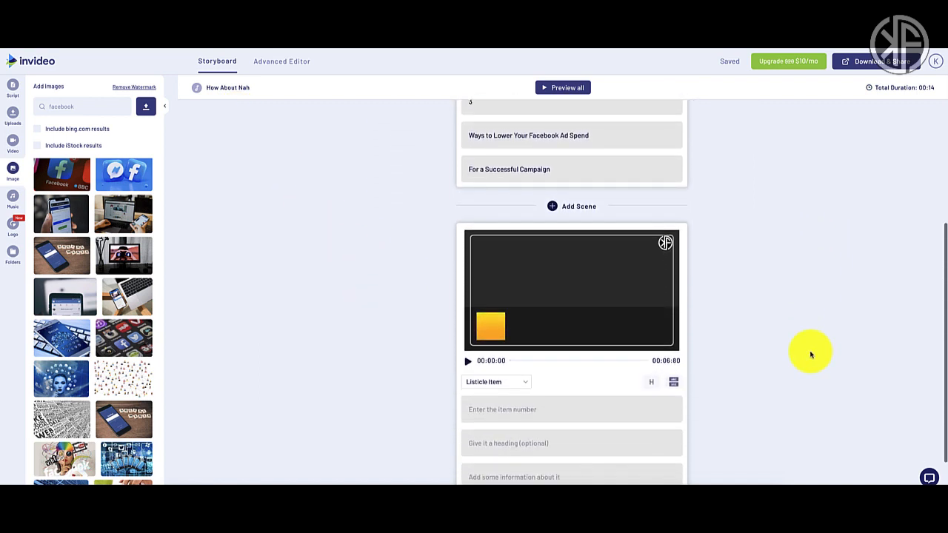
scroll(810, 355, down, 1)
mouse_move(645, 415)
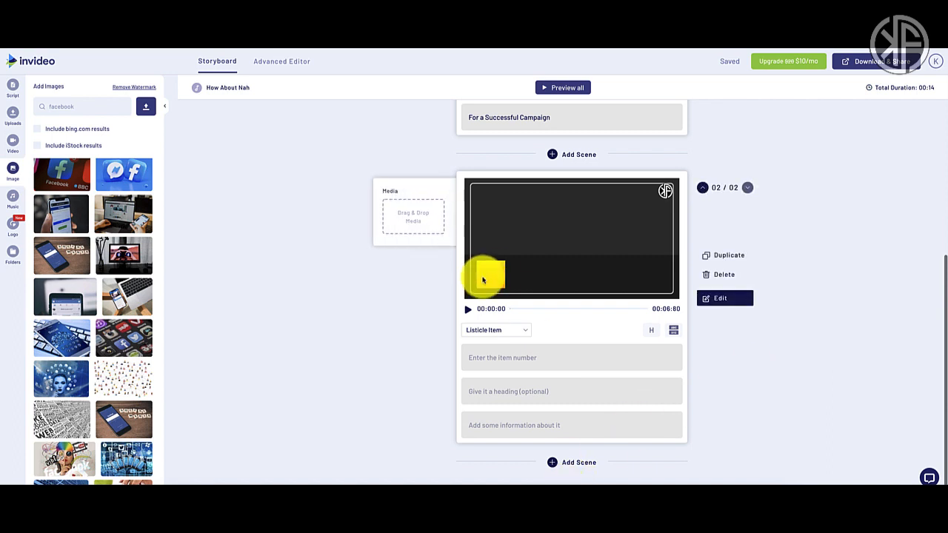
click(521, 503)
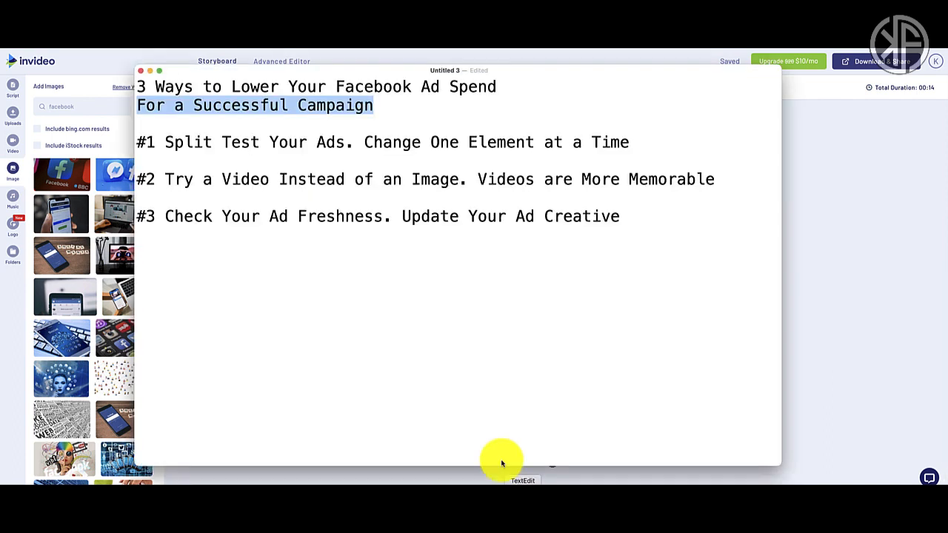
click(158, 144)
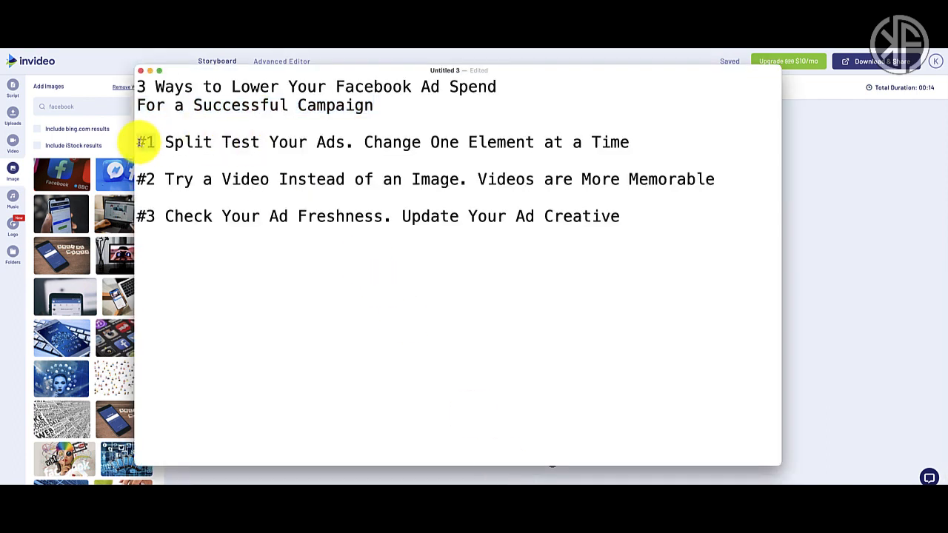
click(822, 281)
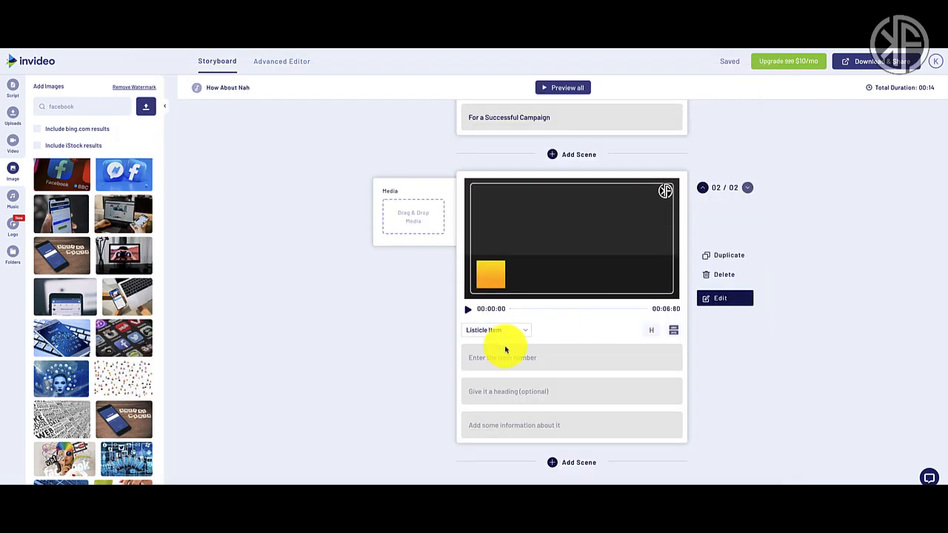
click(485, 358)
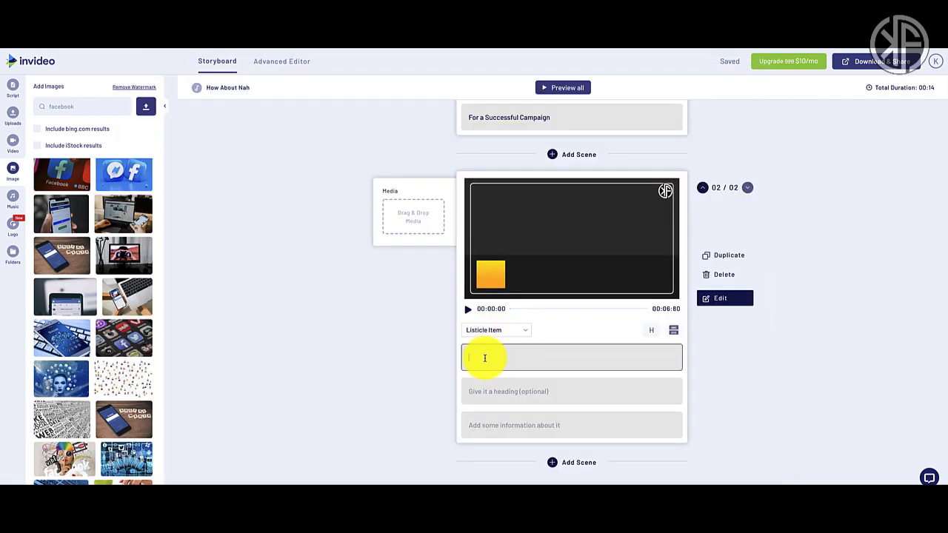
text(#1)
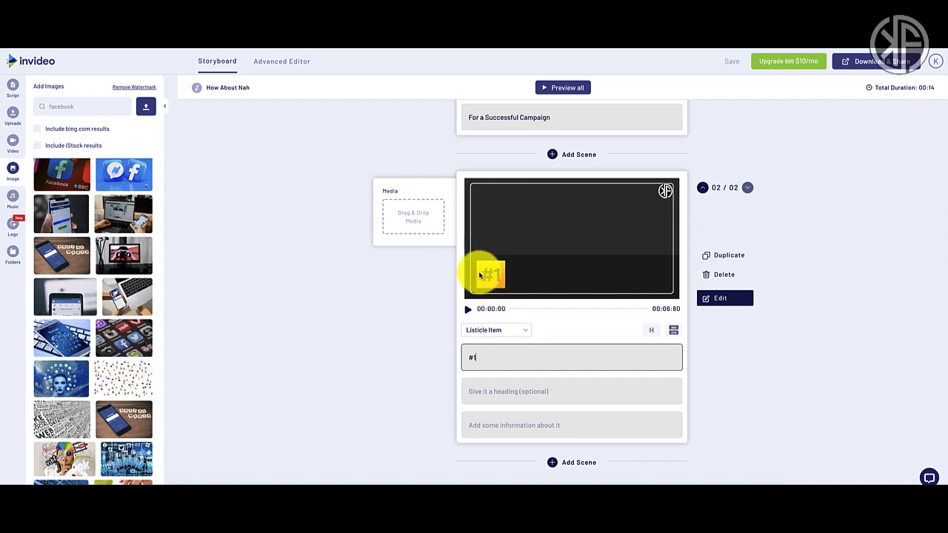
- Copy "Split Test Your Ads" from the script into the Listicle Item scene's heading
click(538, 389)
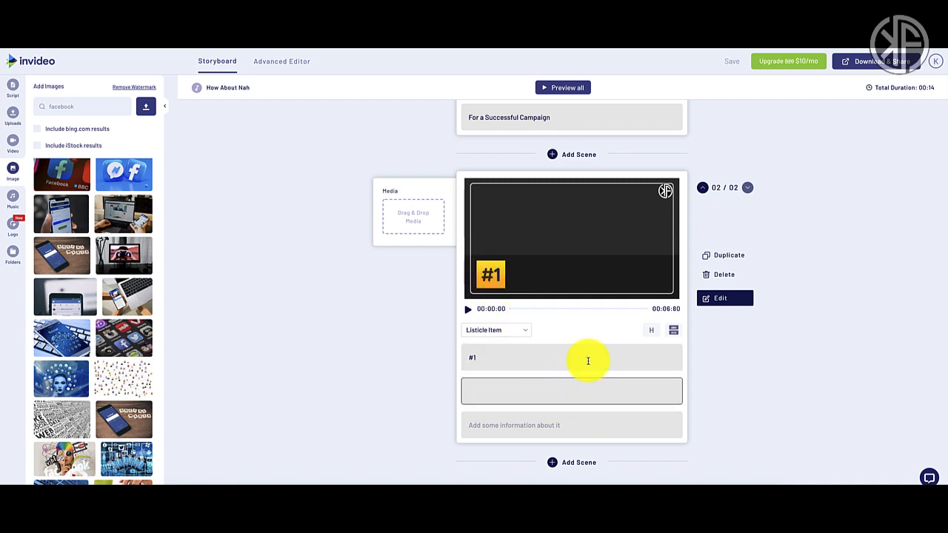
click(523, 479)
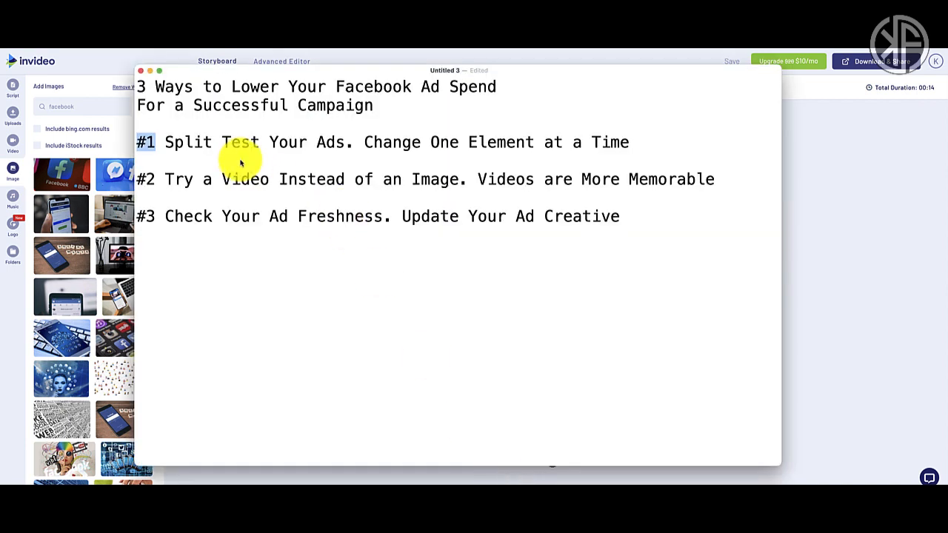
drag(164, 141, 333, 142)
key(super+c)
click(837, 294)
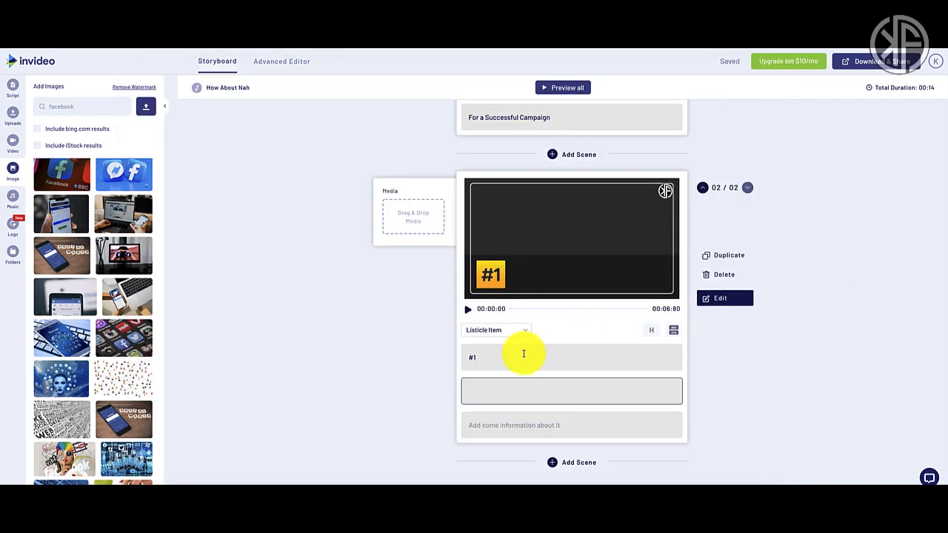
key(super+v)
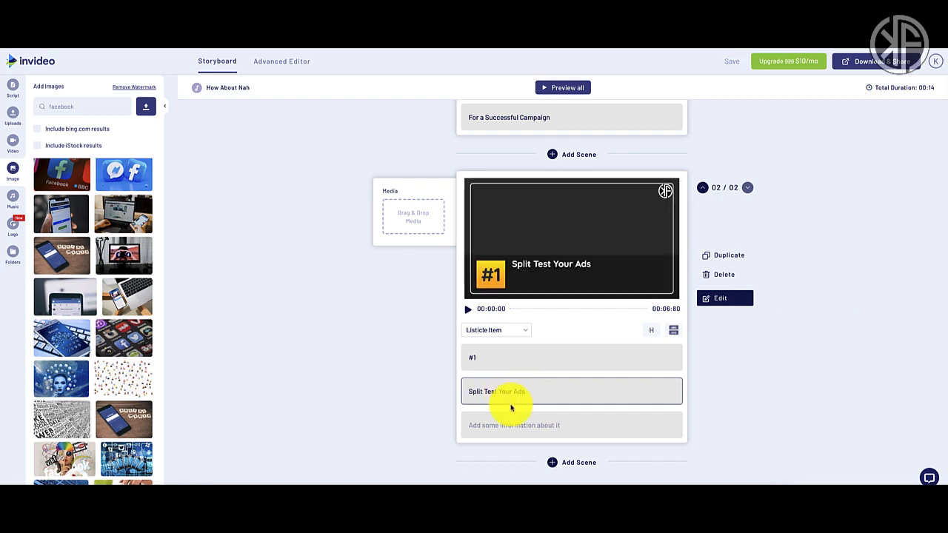
- Copy "Change One Element at a Time" from the script into the information text of the #1 scene
click(524, 427)
key(super+Tab)
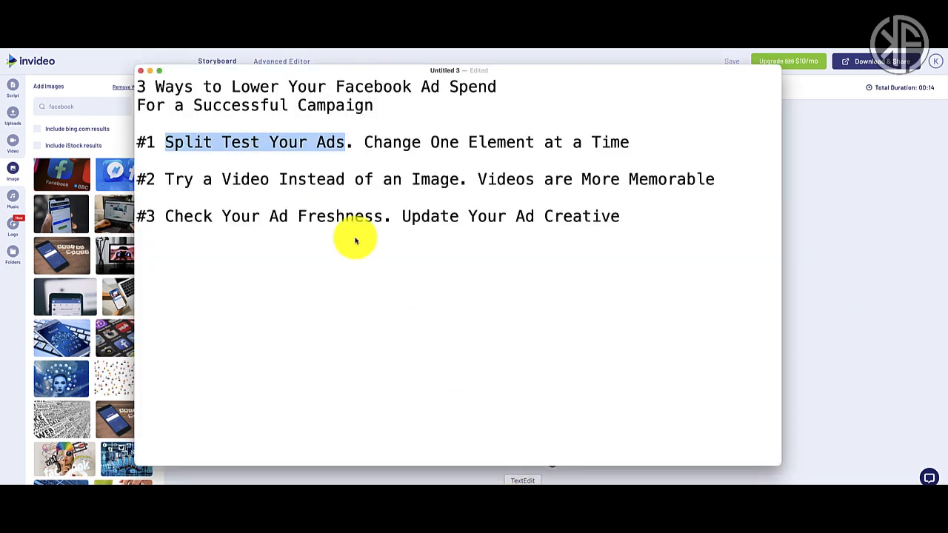
click(364, 143)
drag(366, 143, 626, 145)
key(super+c)
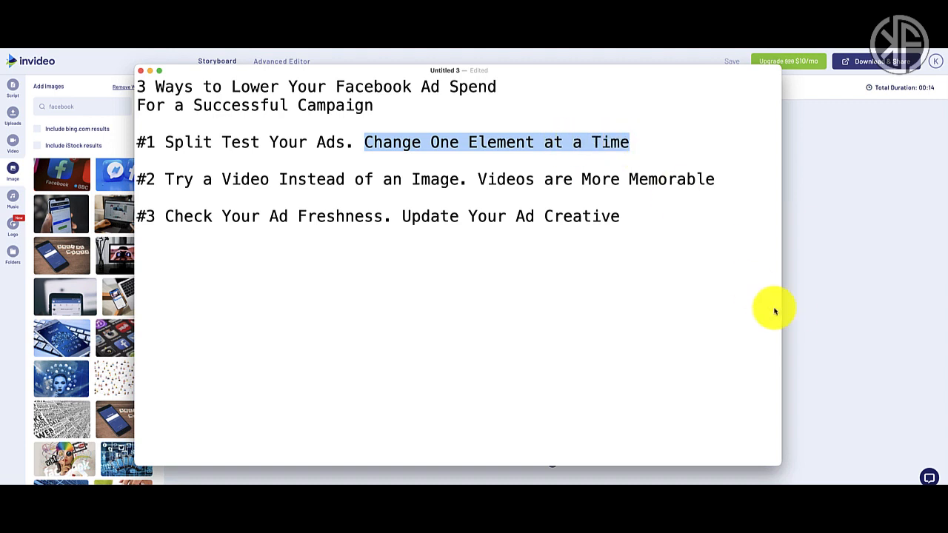
key(super+Tab)
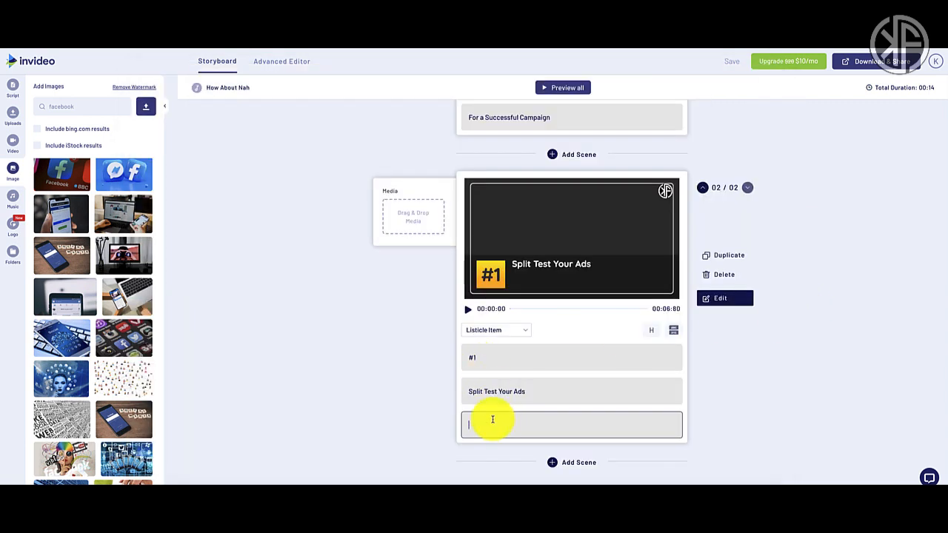
key(super+v)
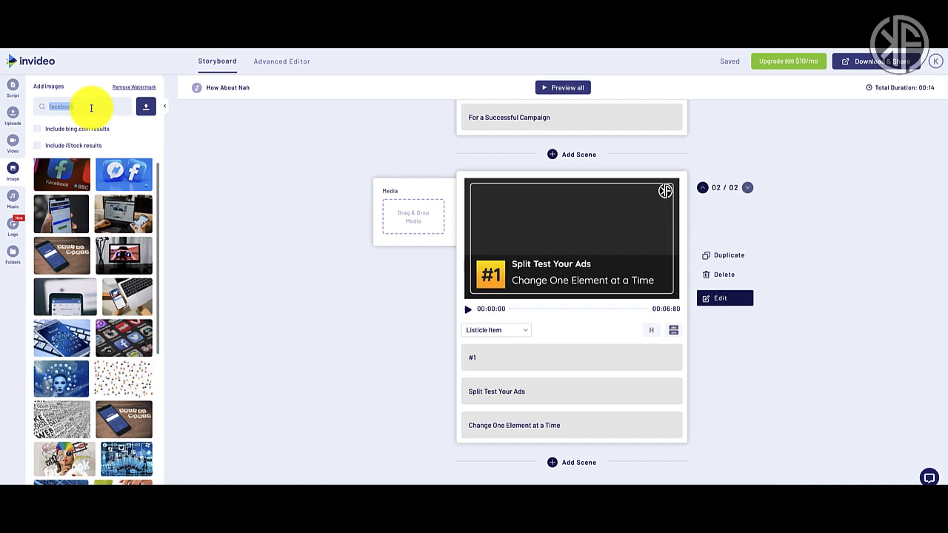
- Search the stock images for "split test" and for the shorter keyword "test"
text(split test)
key(Return)
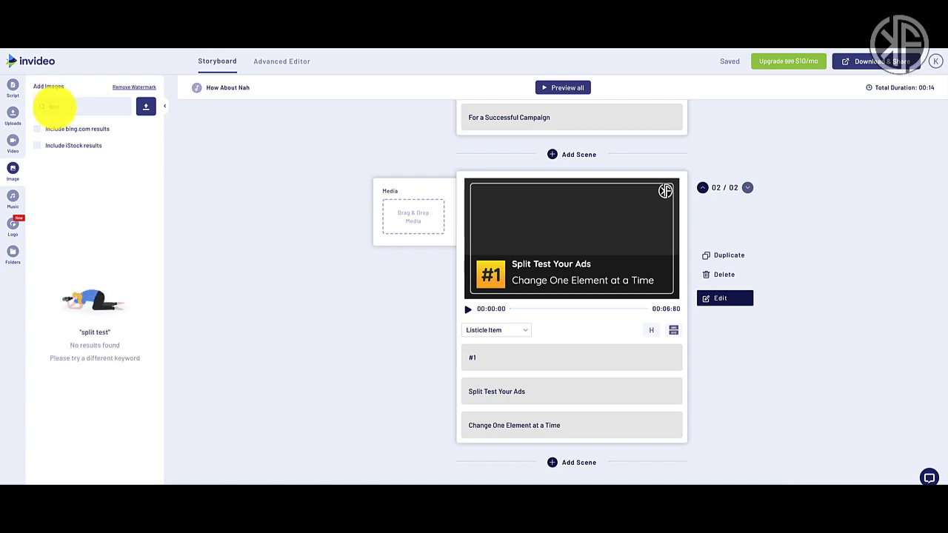
key(Return)
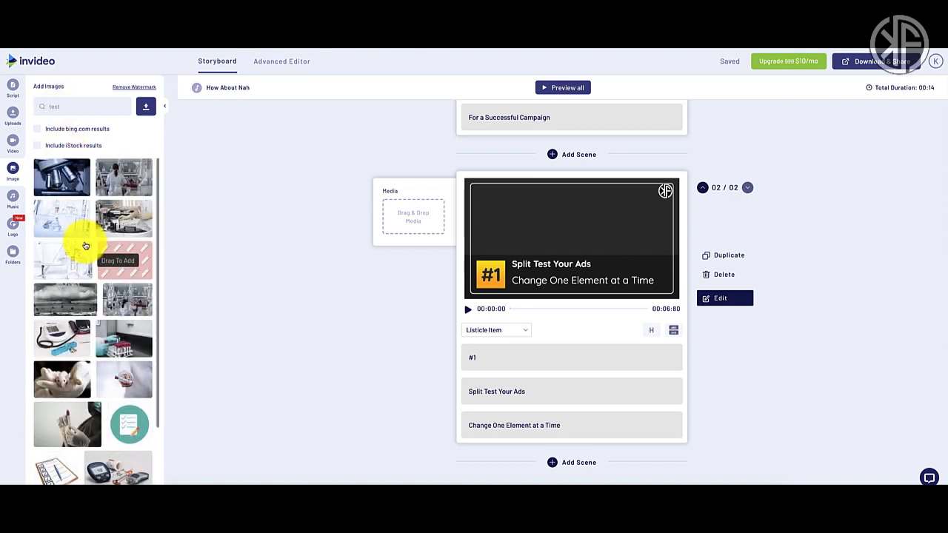
- Add the red image of a man beside three rating faces with checkboxes to the #1 scene's media
scroll(85, 245, down, 5)
scroll(85, 245, down, 3)
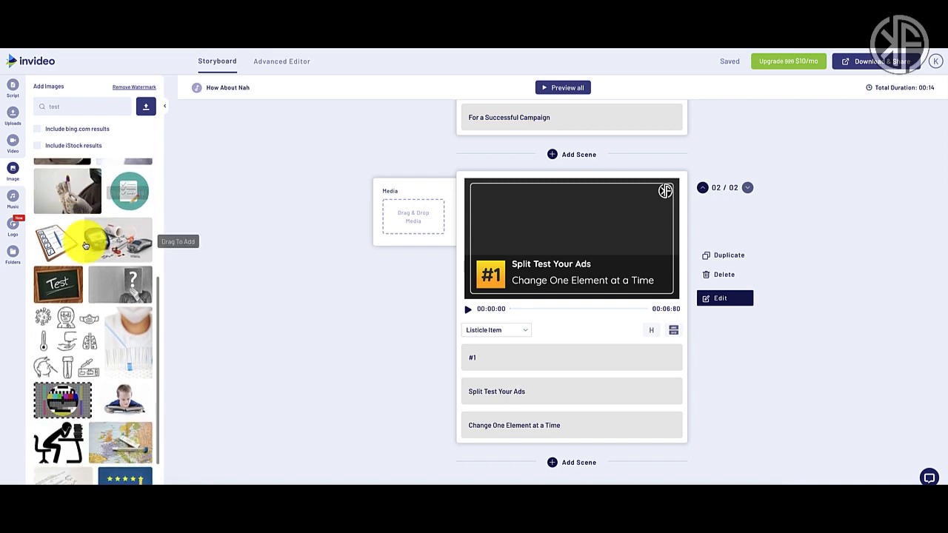
scroll(86, 245, down, 4)
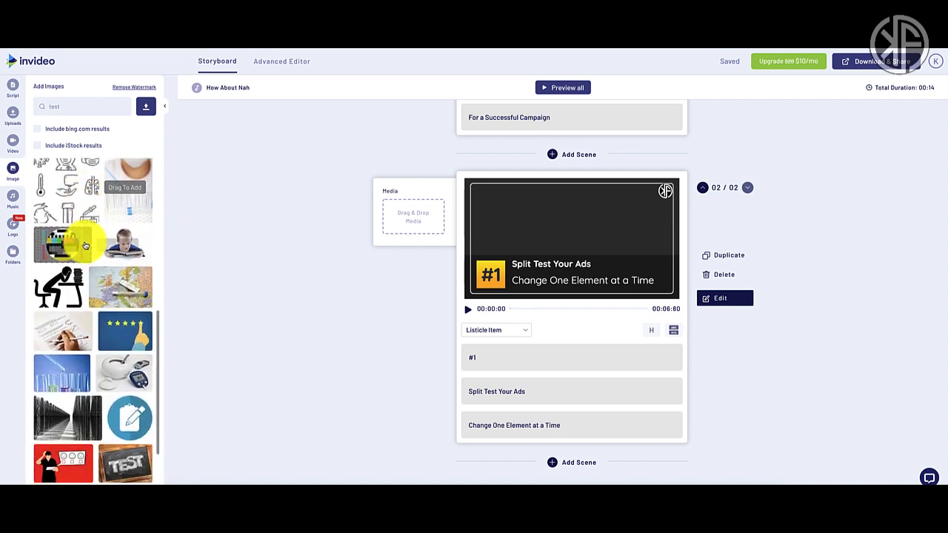
scroll(85, 244, down, 3)
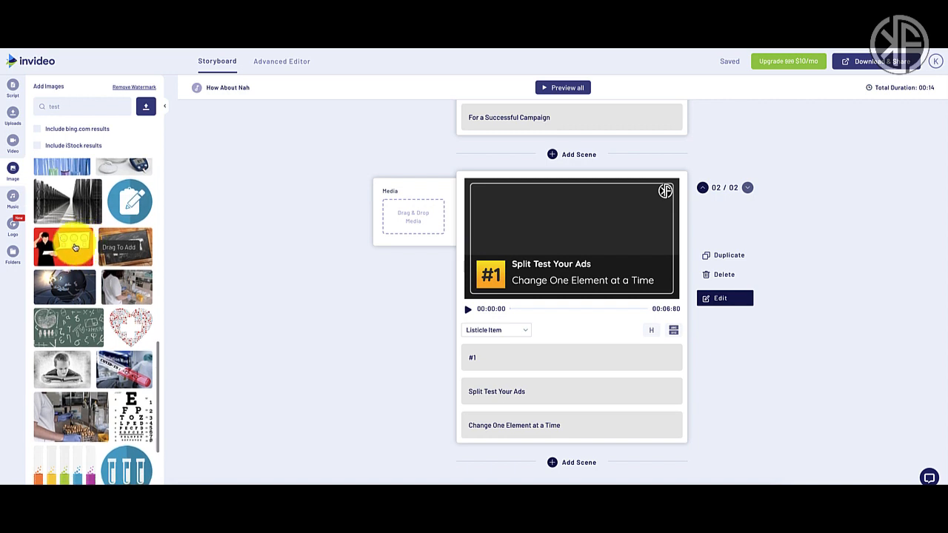
drag(67, 256, 419, 226)
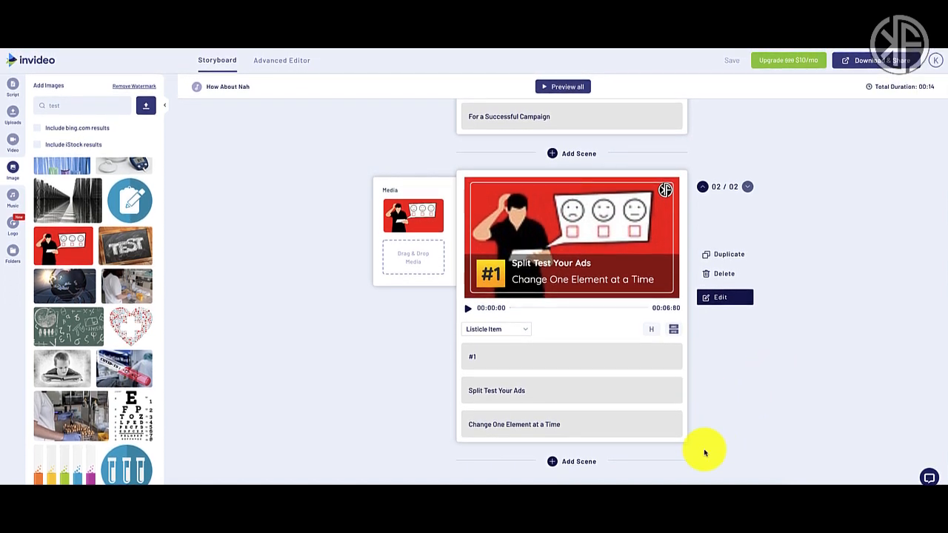
- Add a Listicle Item scene after the #1 scene, check the second tip in the script and enter #2 as its item number
click(551, 462)
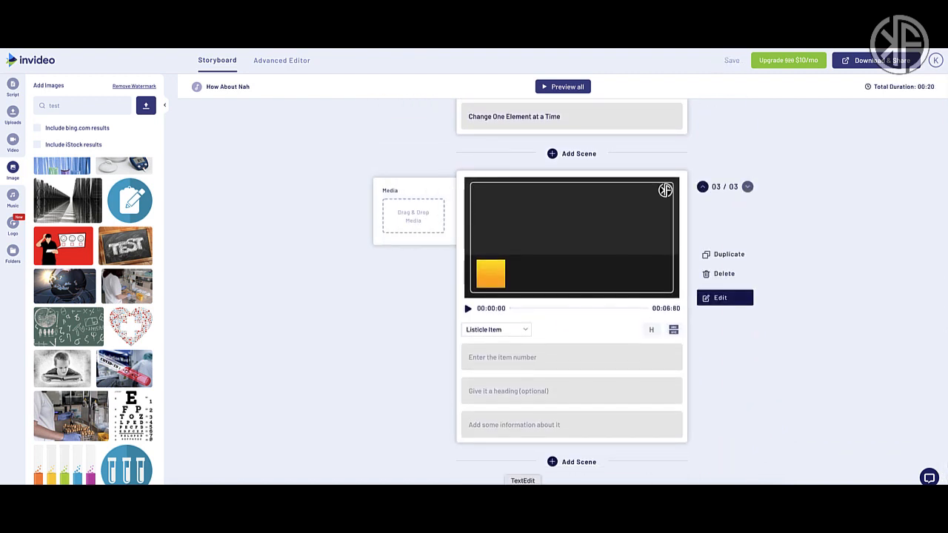
click(523, 498)
click(137, 178)
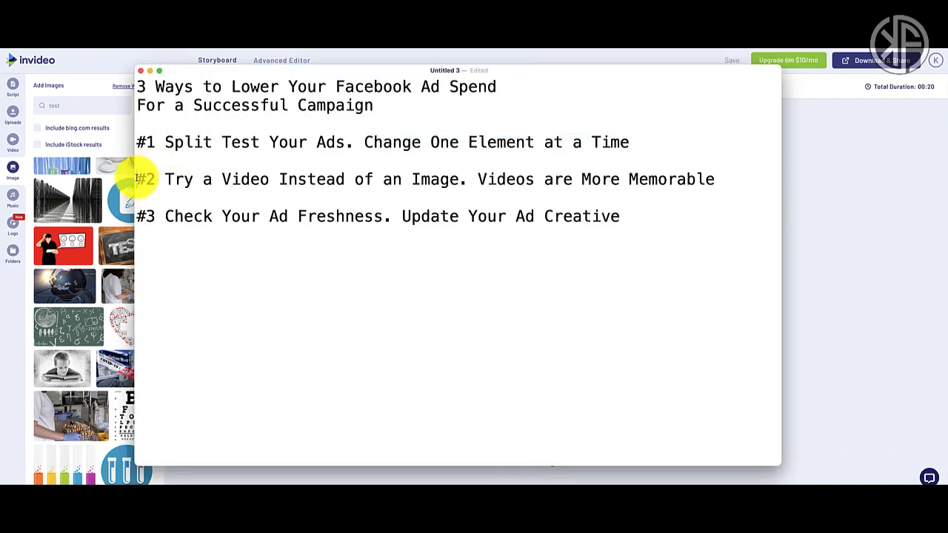
click(786, 291)
click(503, 359)
text(#2)
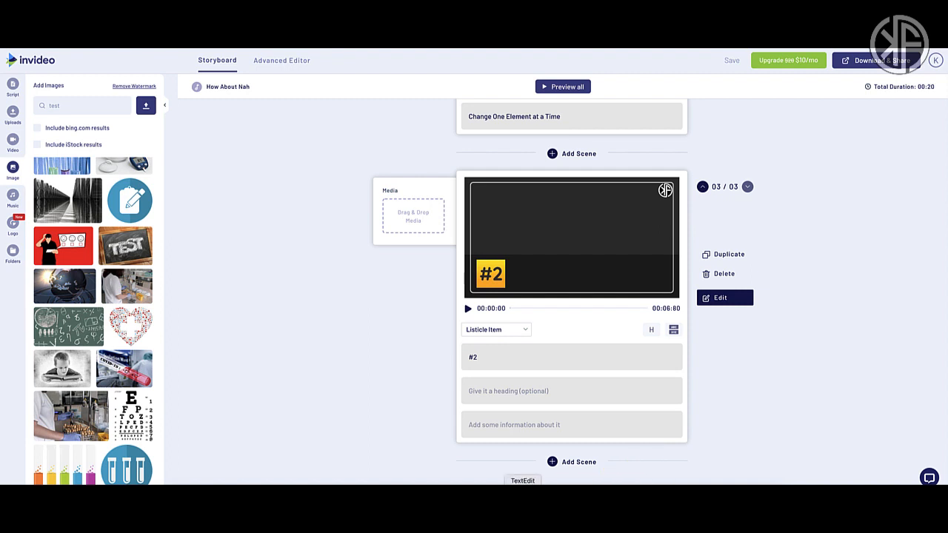
- Copy "Try a Video Instead of an Image" from the script into the #2 scene's heading
click(523, 483)
drag(164, 179, 457, 180)
key(super+c)
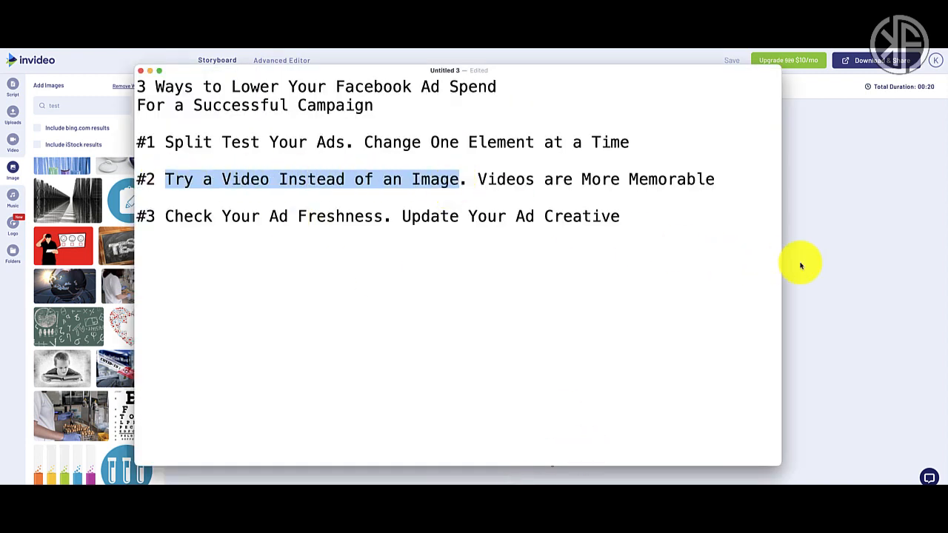
click(787, 263)
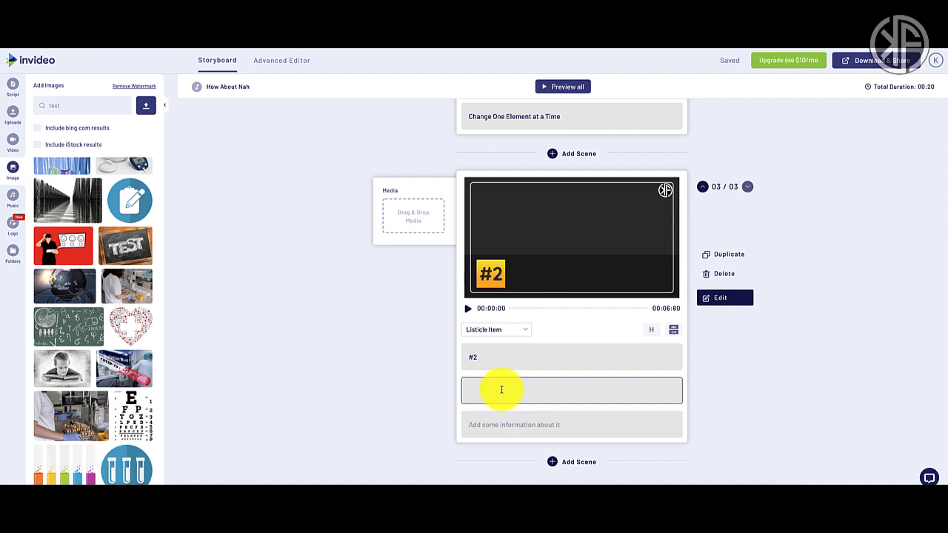
key(super+v)
- Copy "Videos are More Memorable" from the script into the information text of the #2 scene
click(569, 430)
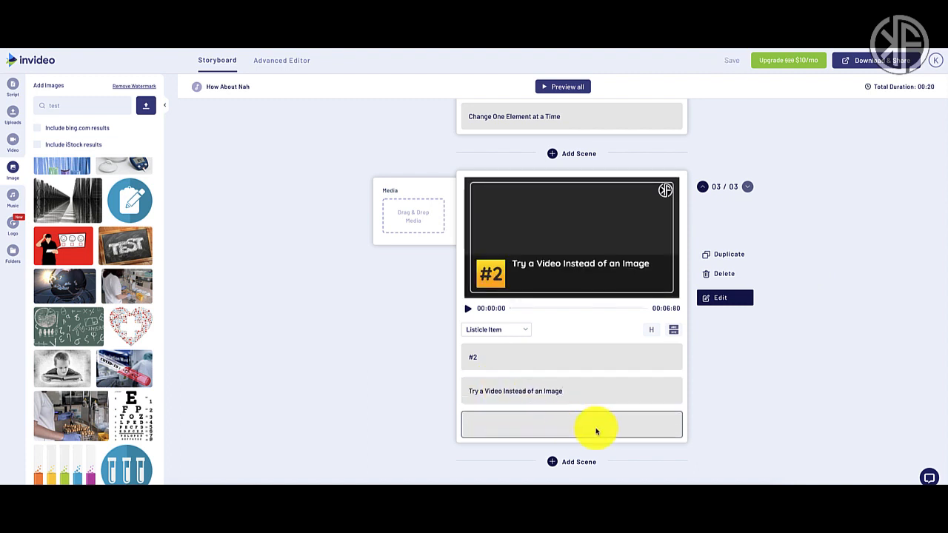
click(522, 481)
click(212, 216)
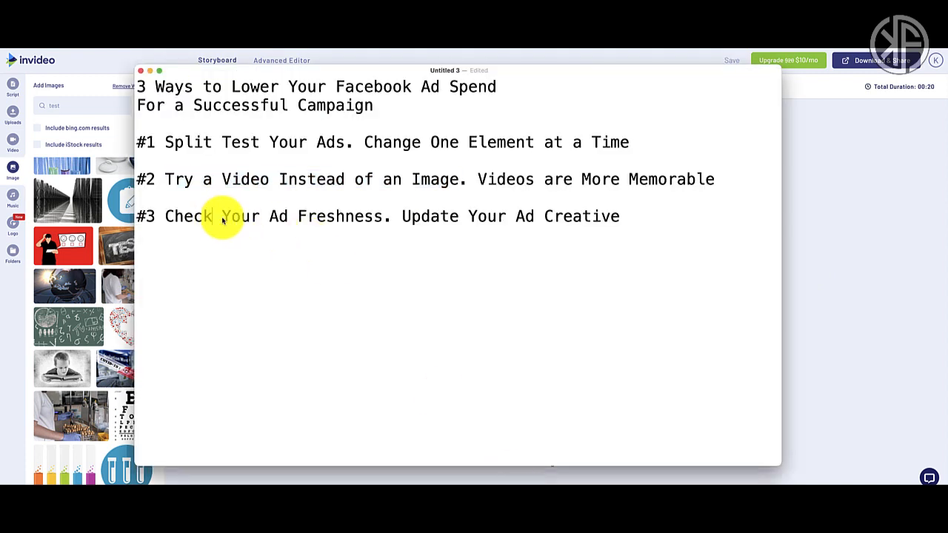
drag(475, 179, 718, 180)
key(super+c)
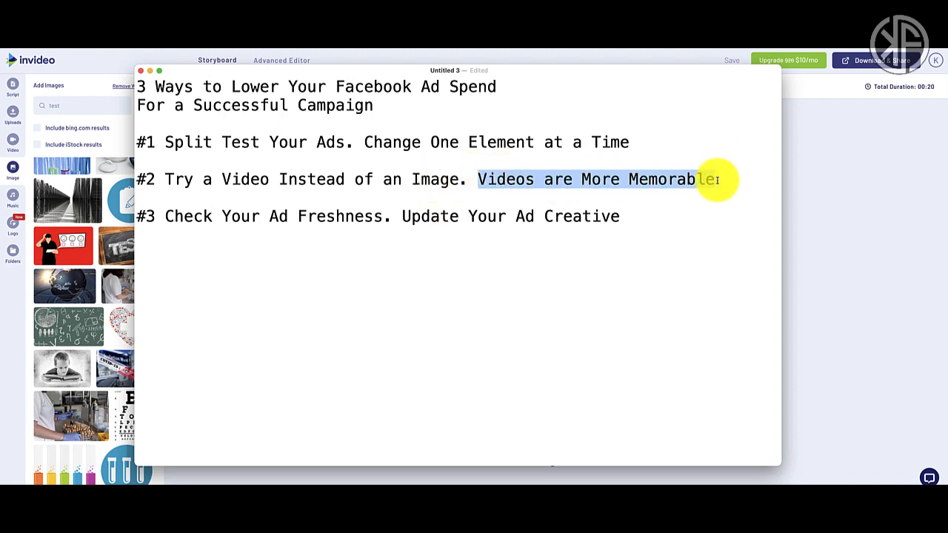
click(813, 266)
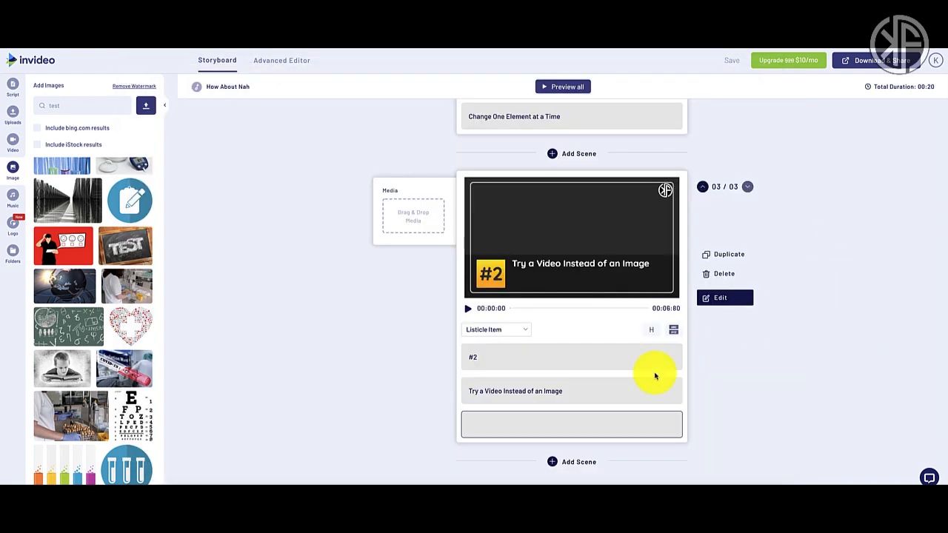
click(560, 423)
key(super+v)
click(753, 376)
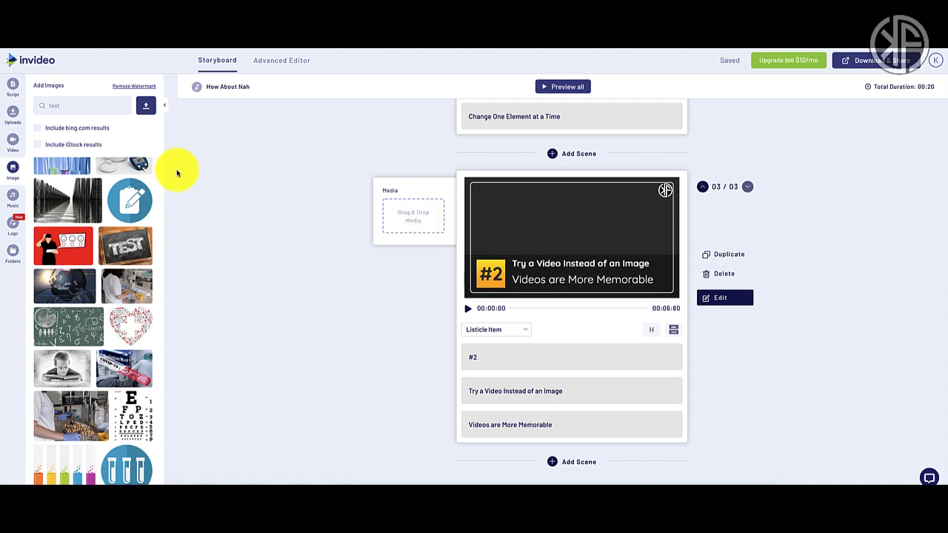
- Exclude iStock results and premium media from the stock videos and search them for "happy"
click(19, 150)
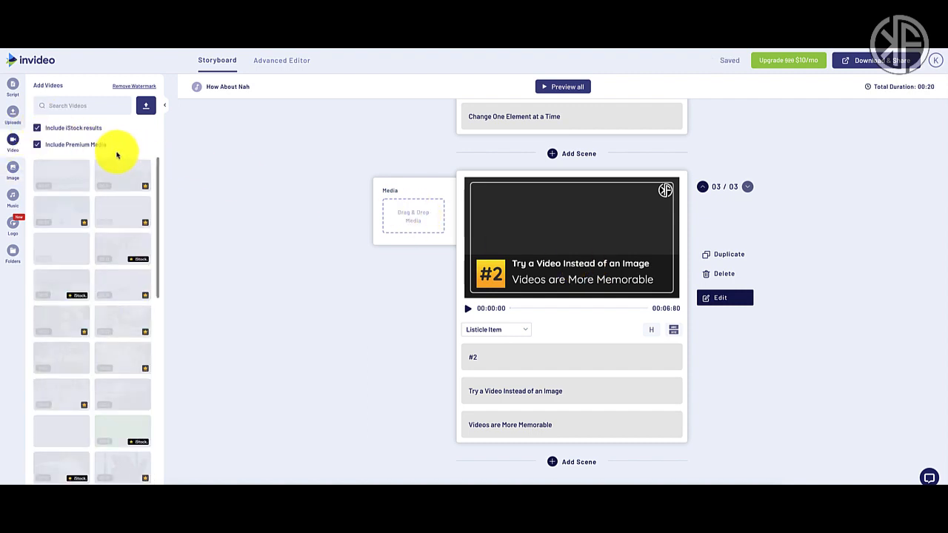
click(74, 145)
click(66, 129)
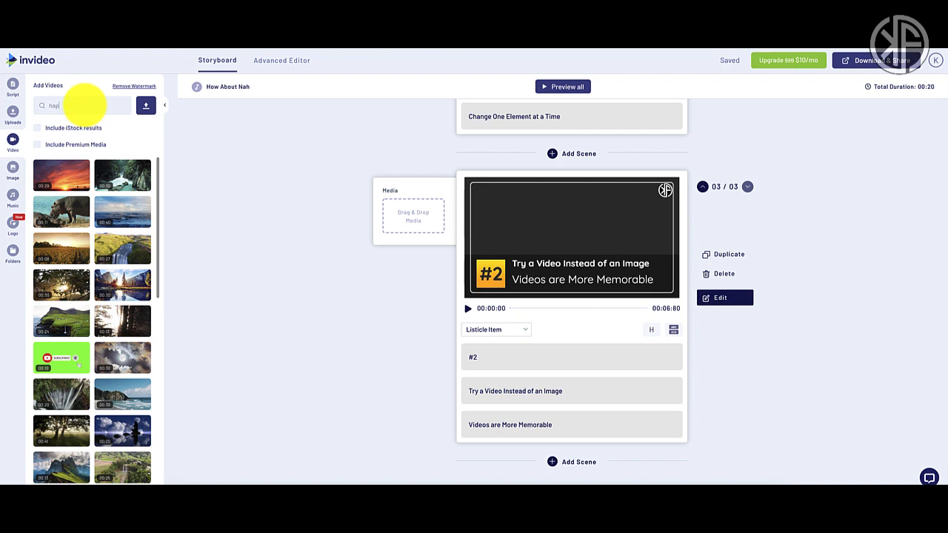
key(Return)
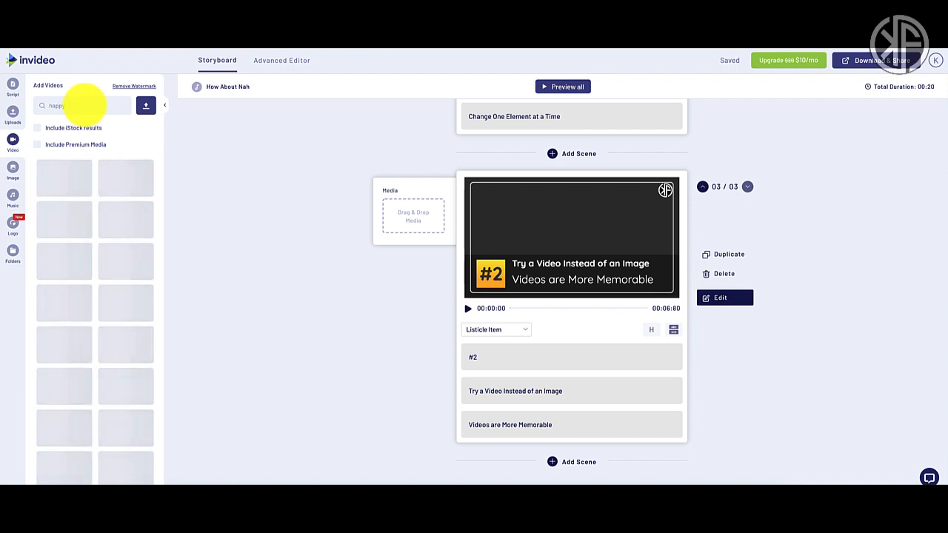
- Add the stock video of the woman in an orange headwrap and leather jacket to the #2 scene's media
scroll(133, 203, down, 3)
scroll(128, 212, down, 3)
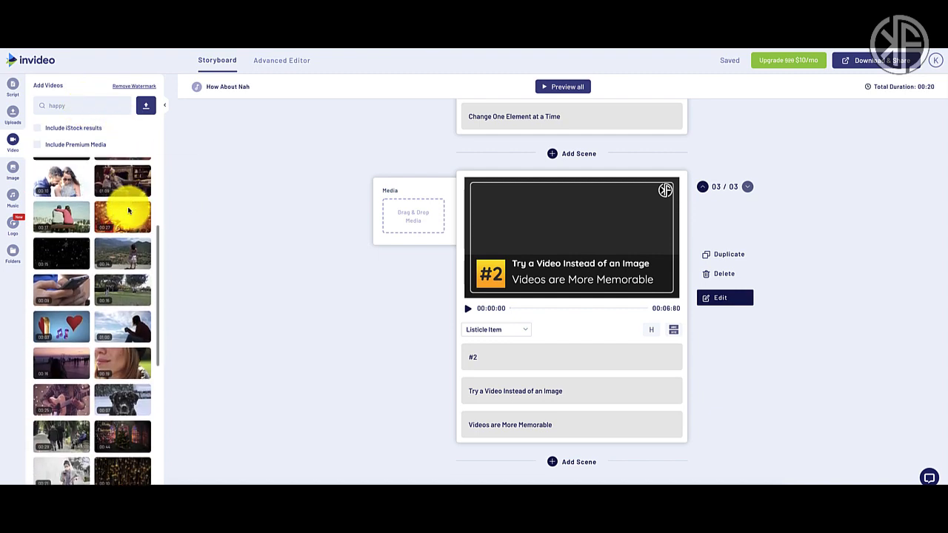
scroll(128, 212, down, 5)
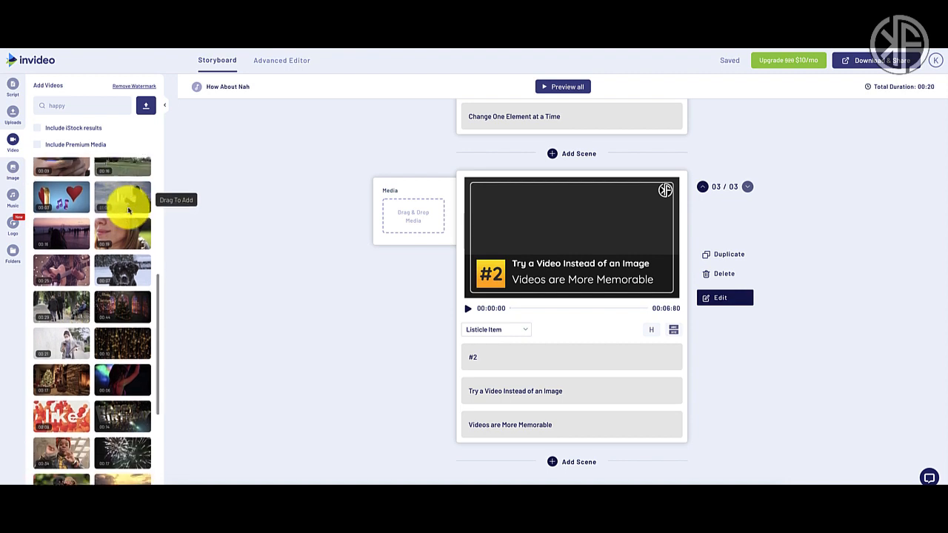
scroll(128, 212, down, 6)
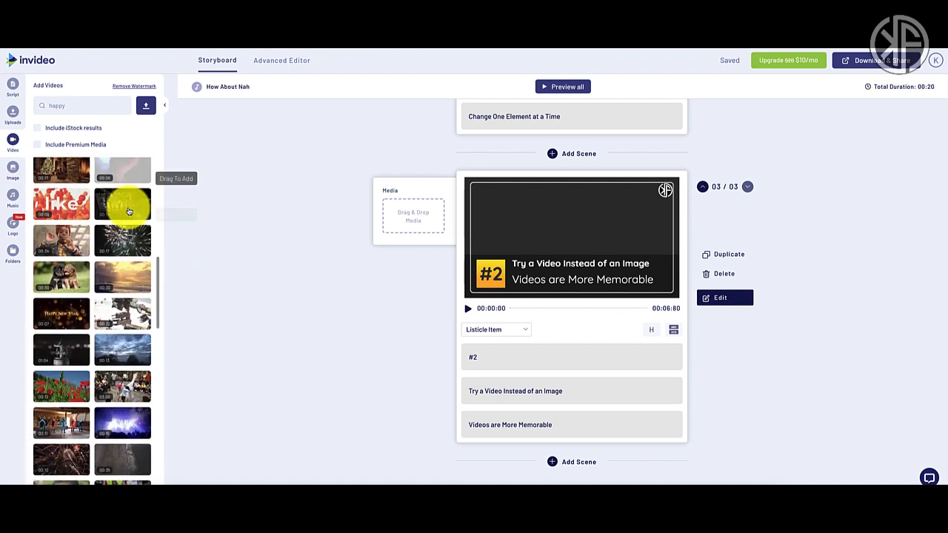
scroll(128, 212, down, 5)
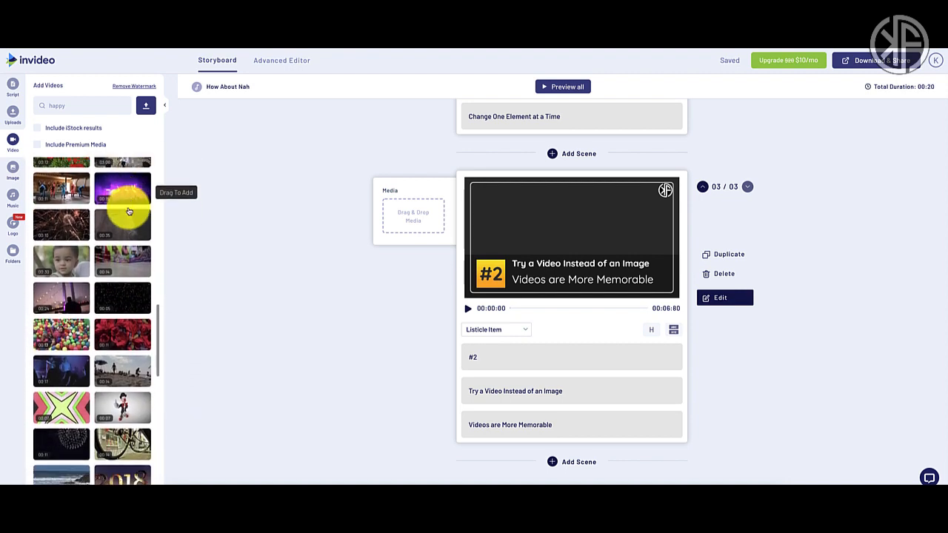
scroll(128, 212, down, 3)
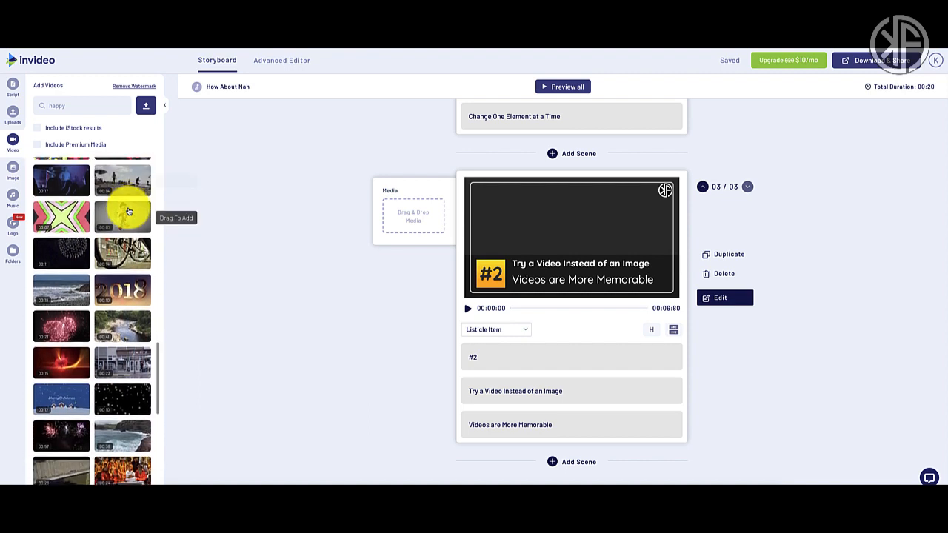
scroll(128, 212, up, 6)
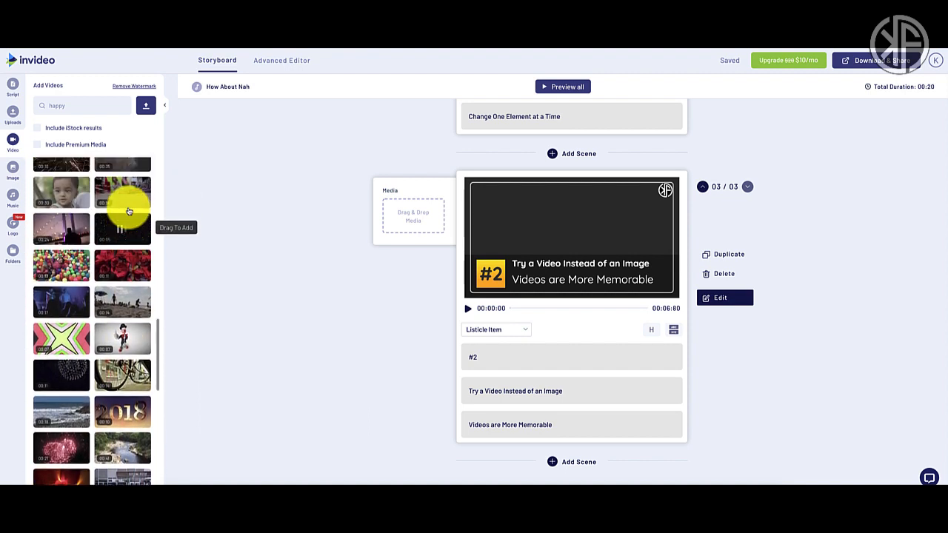
scroll(128, 212, up, 6)
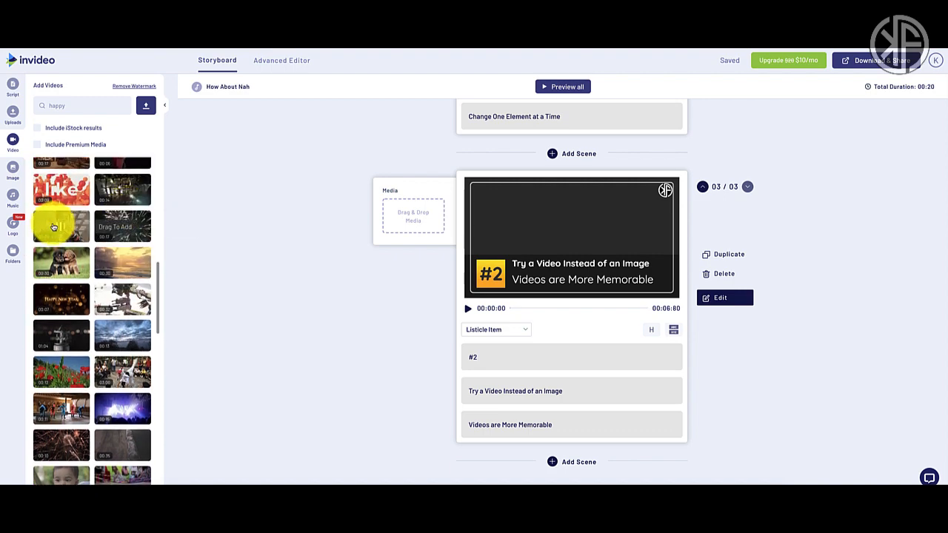
drag(57, 223, 422, 215)
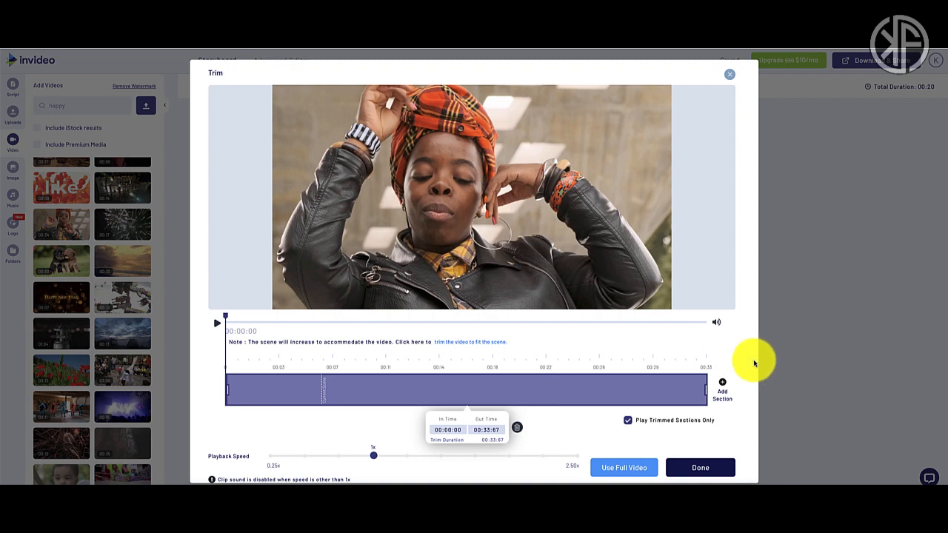
- Trim the headwrap video from its start to an out time of 00:06:76 and apply the trim
click(627, 421)
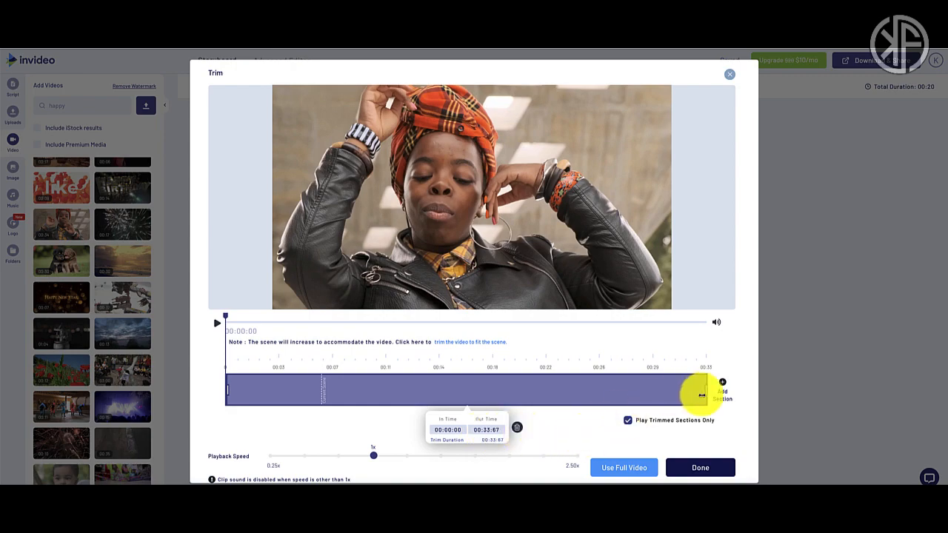
drag(706, 393, 583, 394)
mouse_move(225, 390)
mouse_down()
mouse_move(393, 399)
mouse_move(227, 390)
mouse_up()
drag(582, 393, 321, 390)
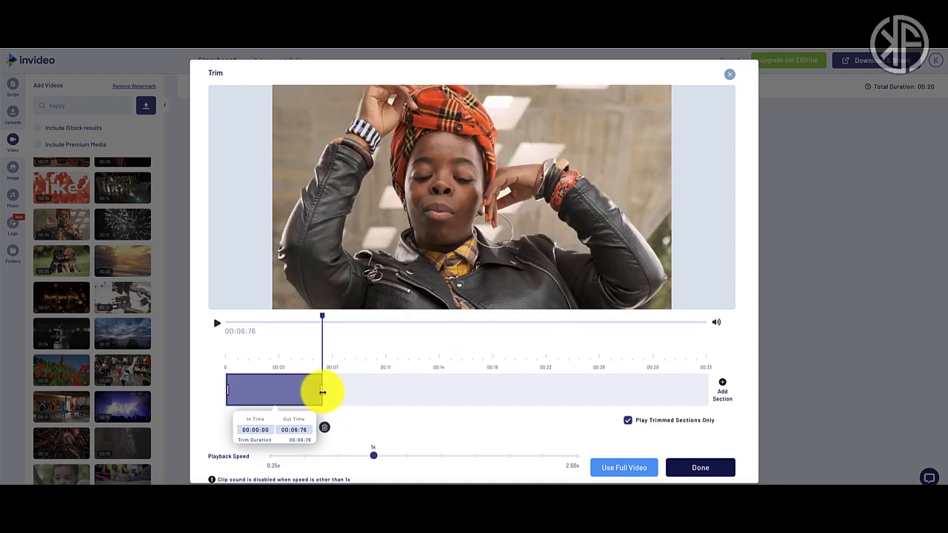
click(631, 465)
click(701, 467)
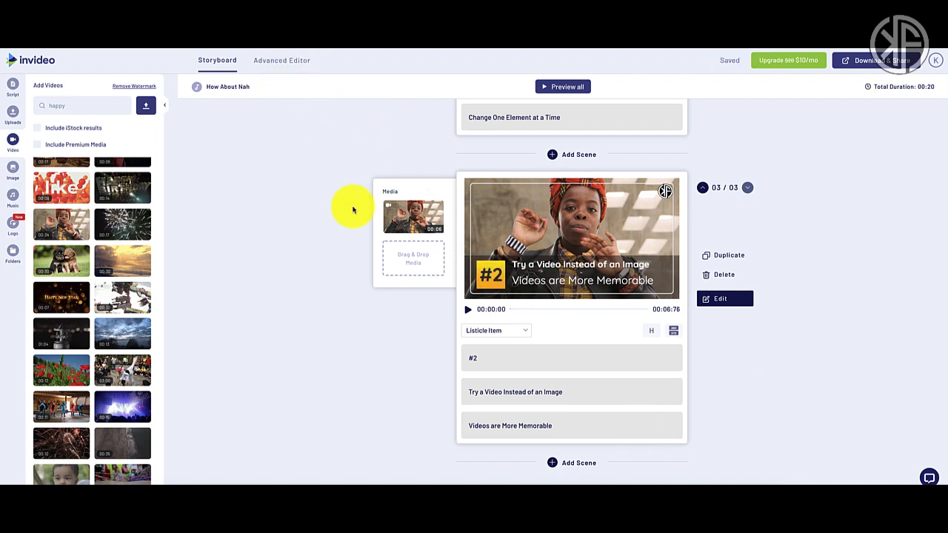
- Add a fourth scene and copy "#3" from the script into its item number
click(573, 465)
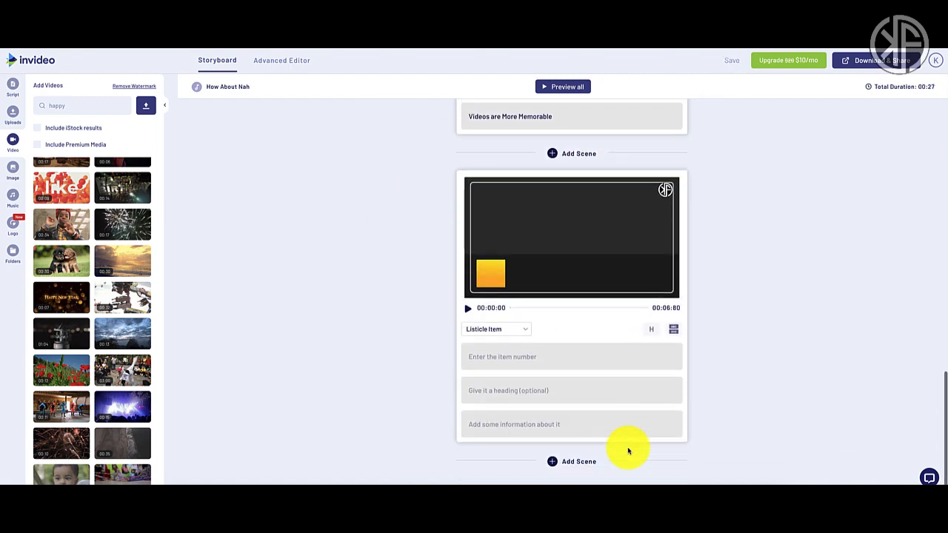
click(521, 498)
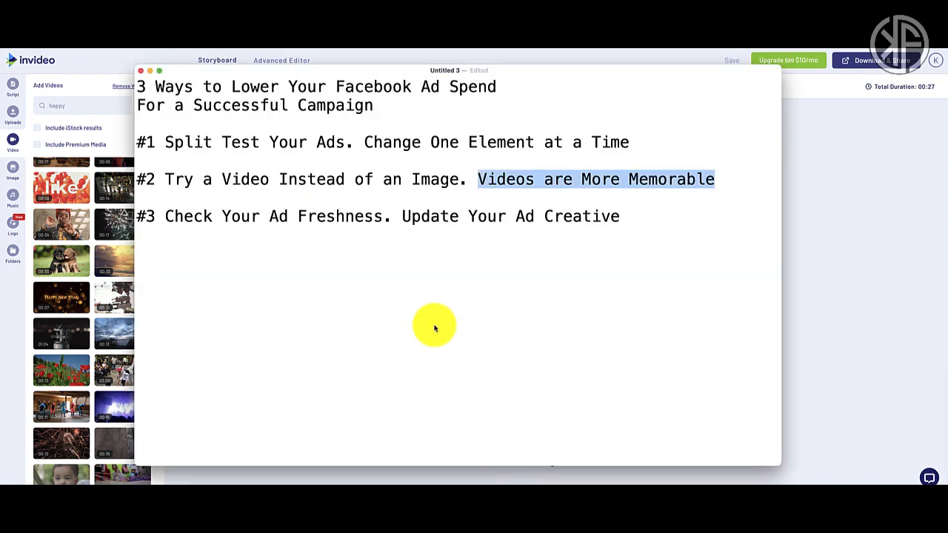
click(158, 222)
drag(140, 219, 156, 218)
key(super+c)
click(852, 285)
click(481, 357)
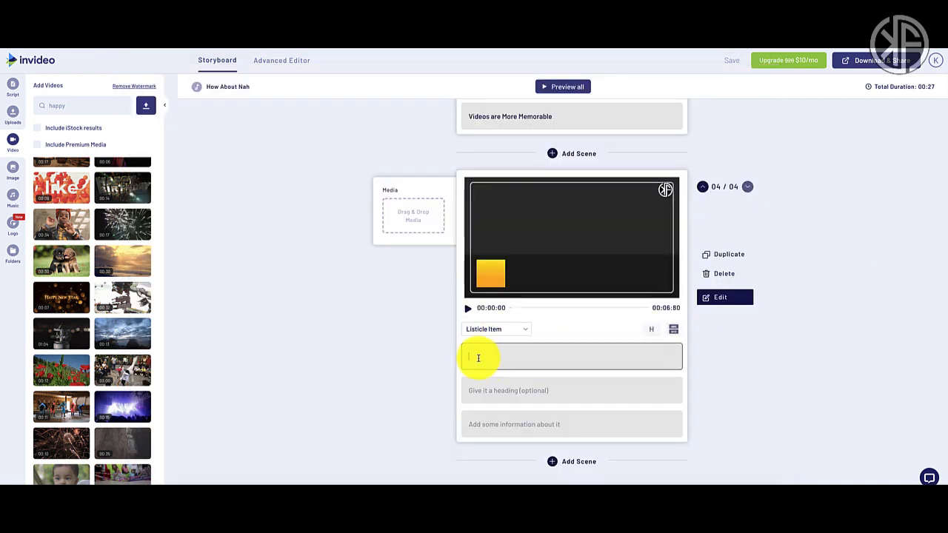
key(super+v)
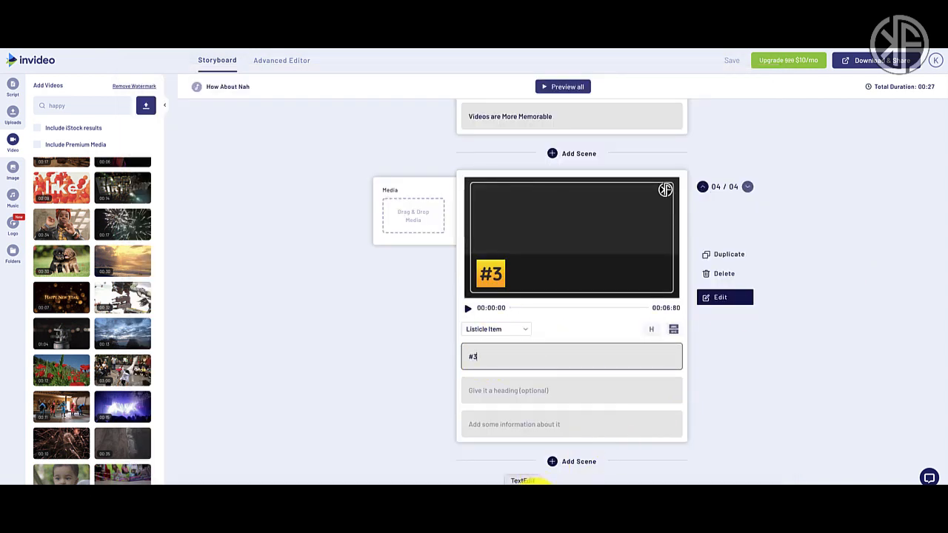
- Copy "Check Your Ad Freshness" from the script into the heading of the #3 scene
key(super+Tab)
drag(165, 216, 378, 217)
key(ctrl+c)
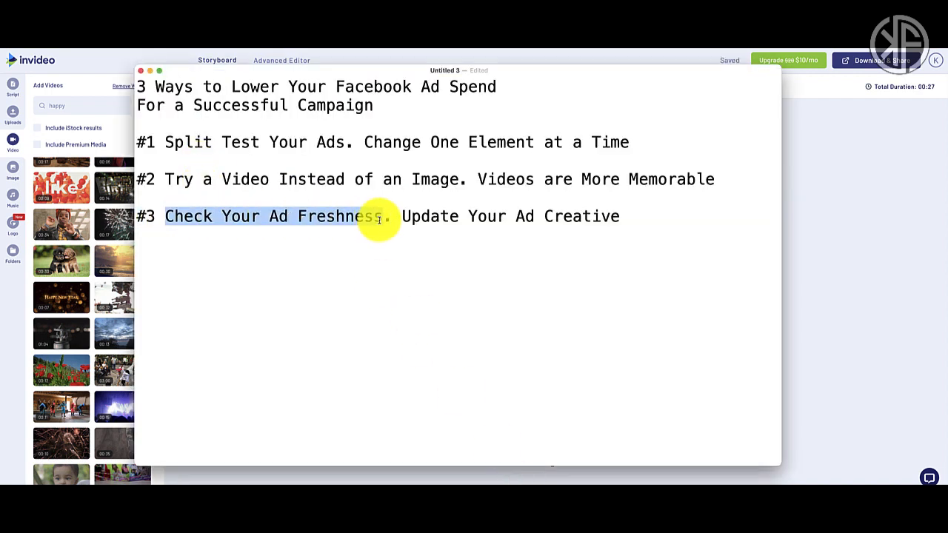
click(828, 298)
click(549, 401)
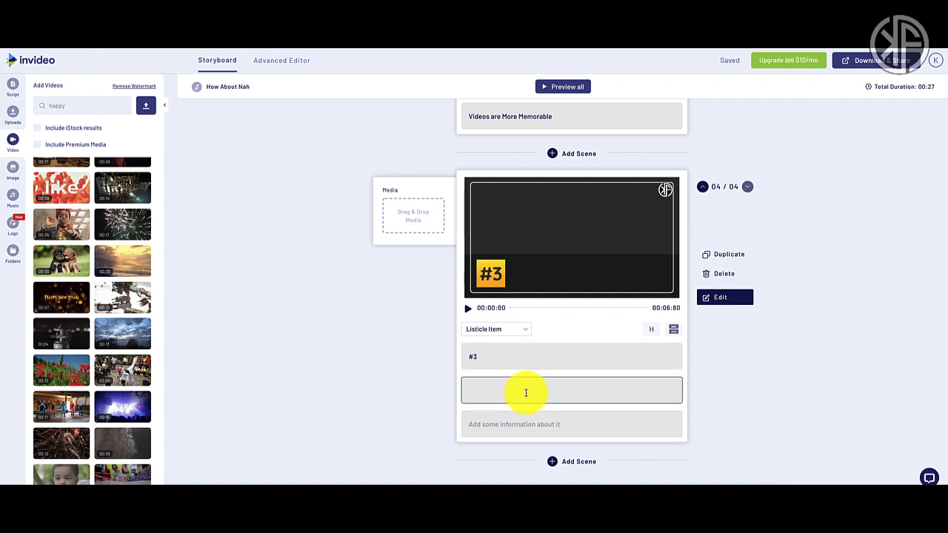
key(ctrl+v)
- Copy "Update Your Ad Creative" from the script into the information text of the #3 scene
click(544, 421)
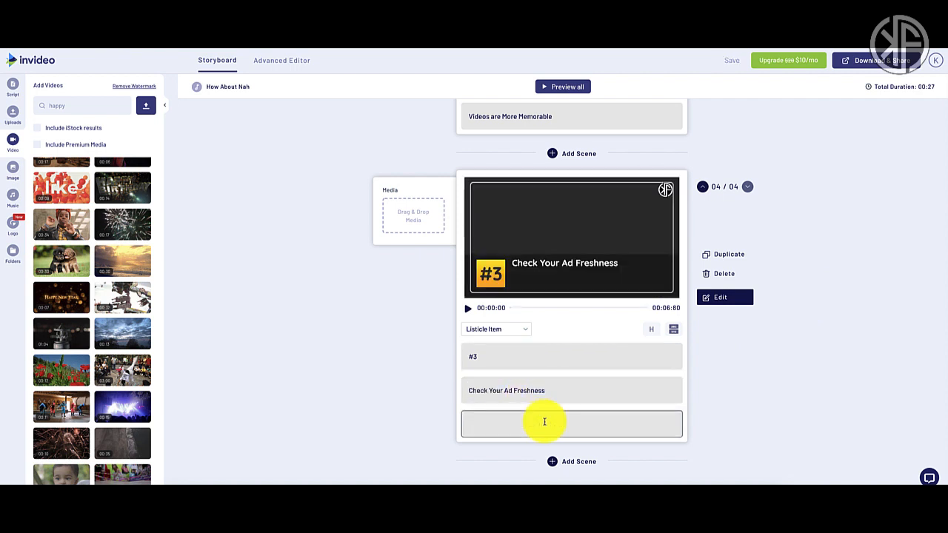
click(522, 492)
click(407, 215)
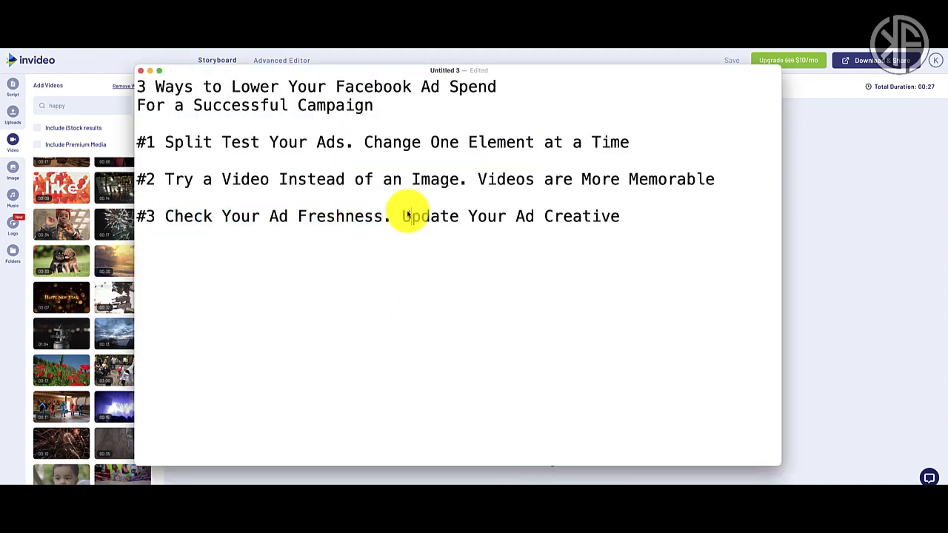
drag(401, 218, 604, 232)
key(super+c)
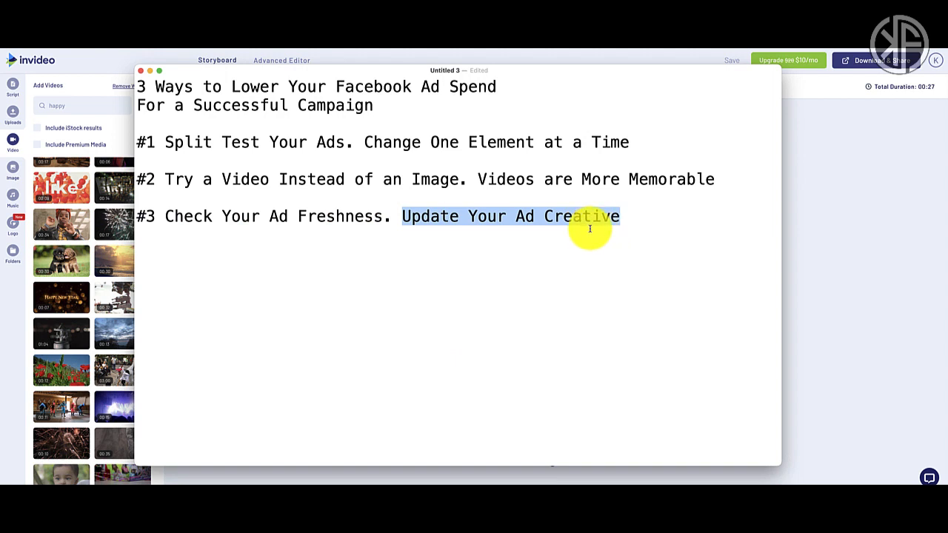
click(811, 381)
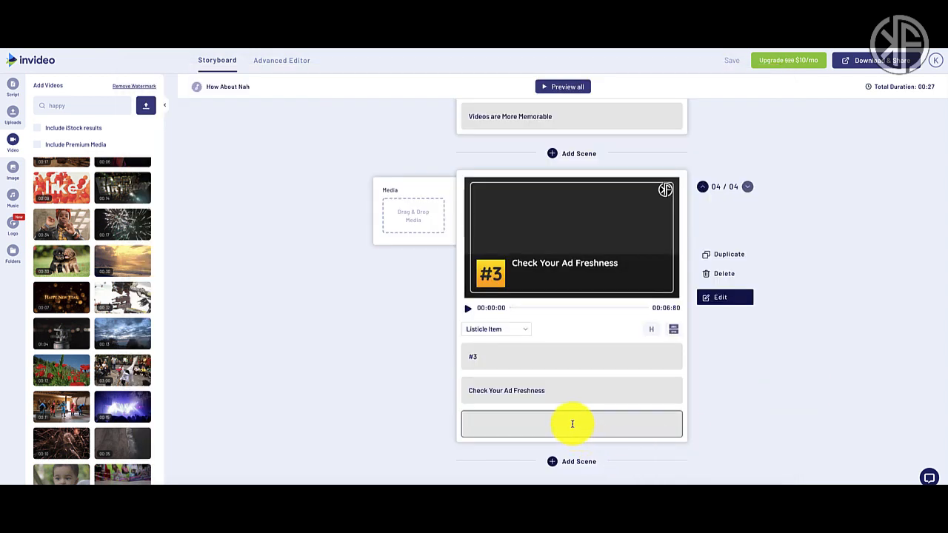
key(super+v)
click(808, 410)
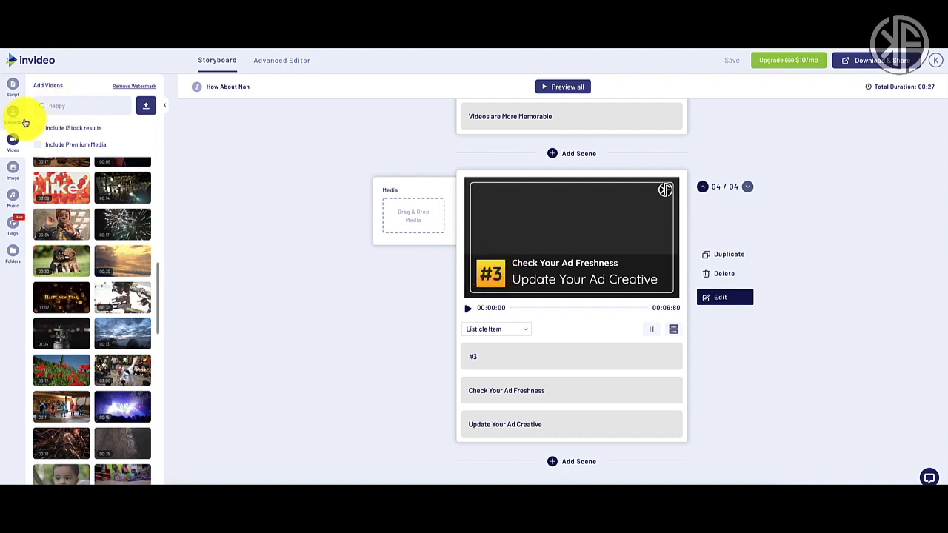
- Search the stock images for "fresh" and browse the results for a picture that suits the #3 scene
click(13, 169)
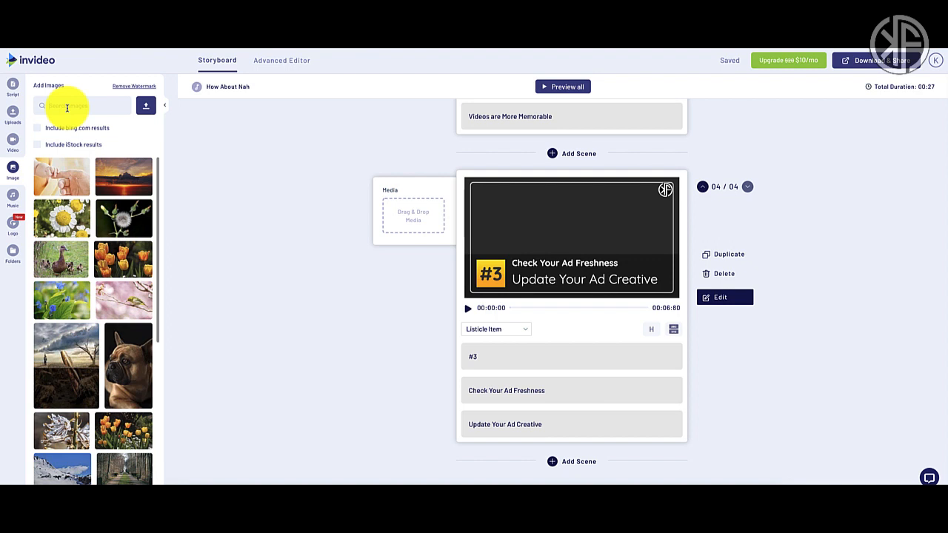
key(Return)
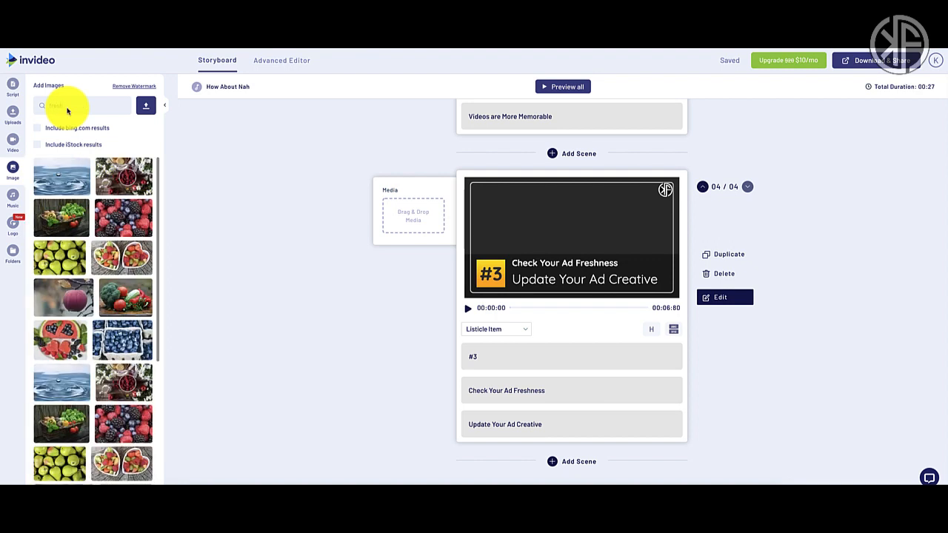
scroll(69, 233, down, 2)
scroll(68, 232, up, 5)
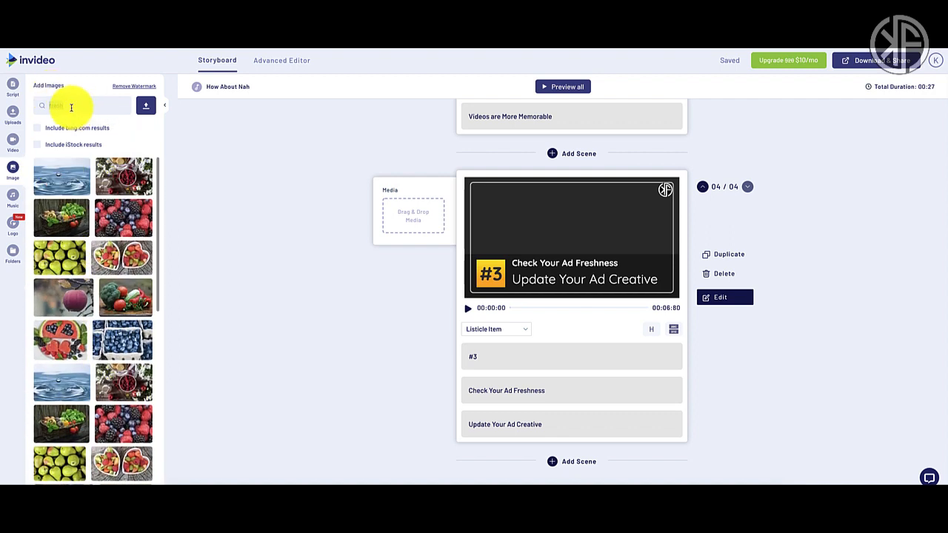
- Search the stock images for "ads" and add the picture of hanging SALE tags to the #3 scene's media
key(Return)
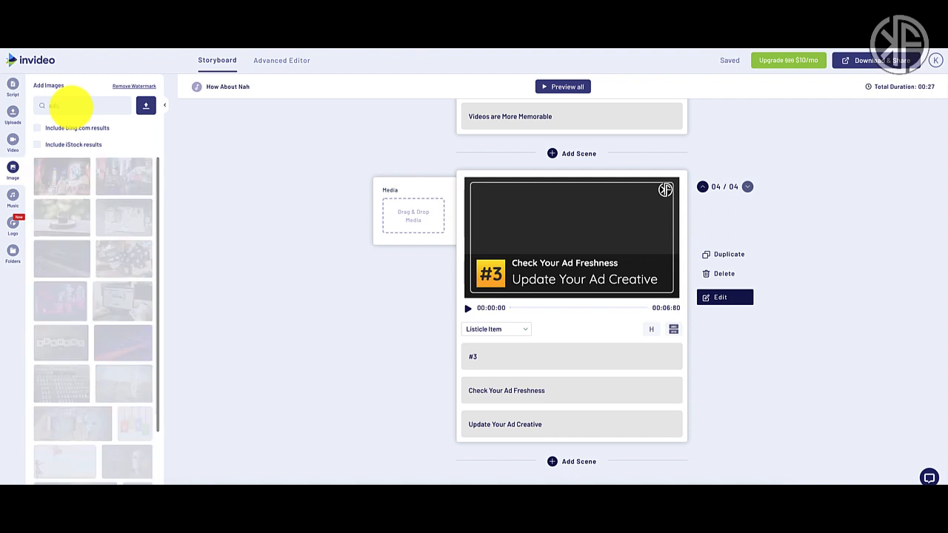
scroll(95, 222, down, 5)
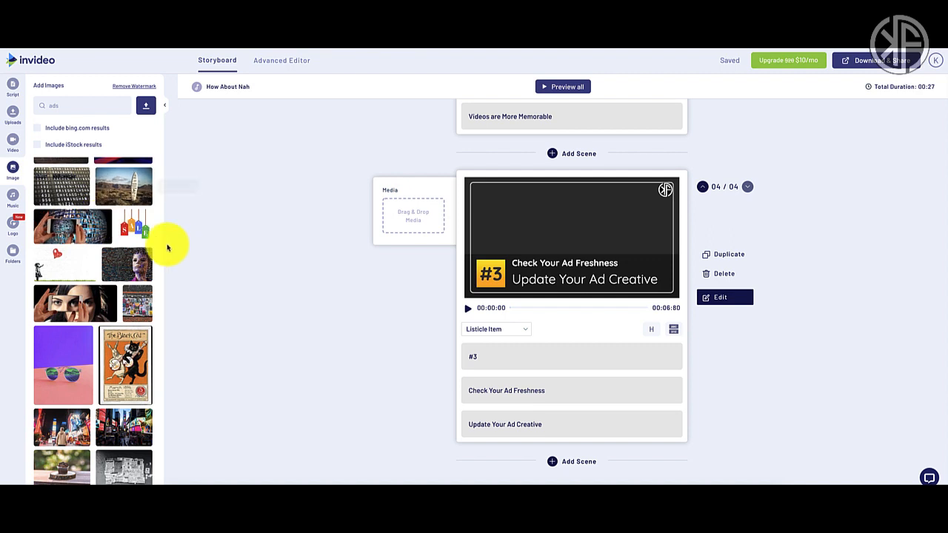
drag(132, 233, 415, 216)
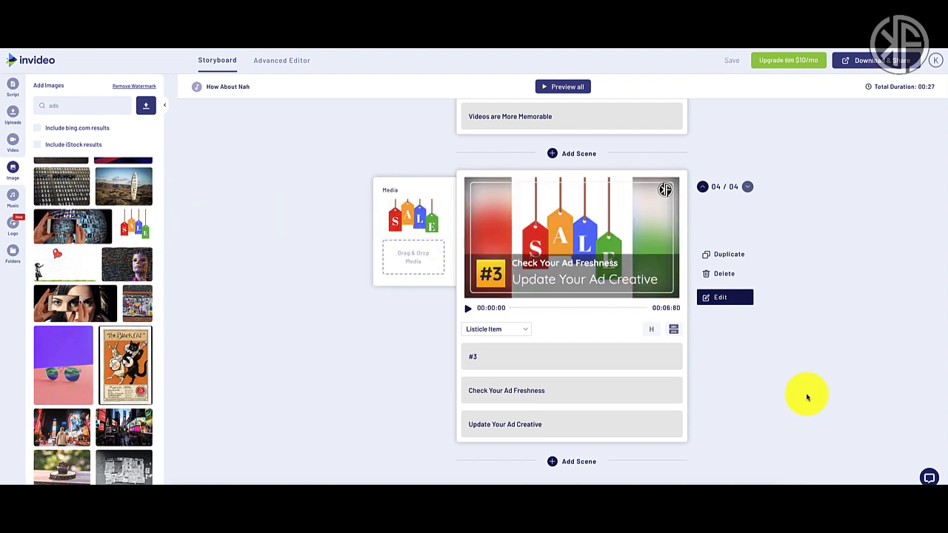
- Review the storyboard scenes from the #3 scene back up to the headline scene
scroll(778, 377, up, 2)
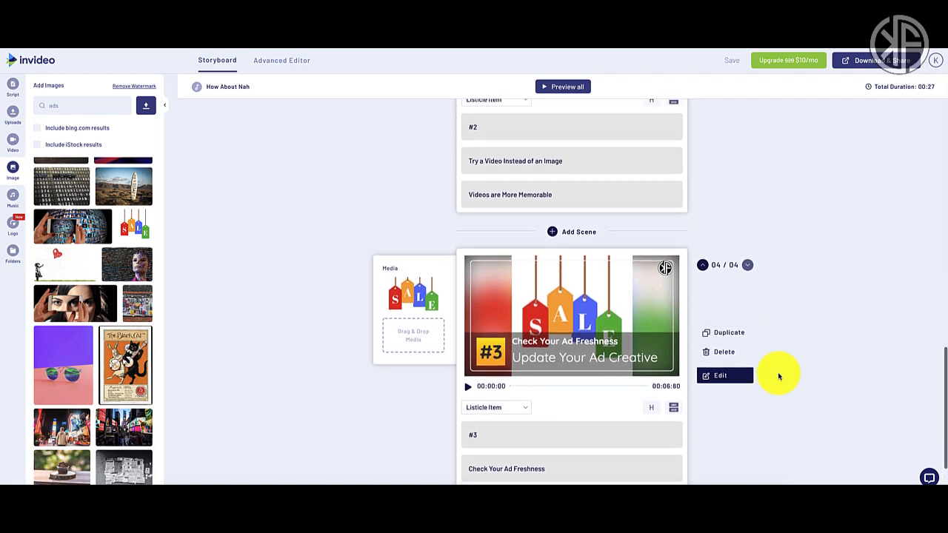
scroll(778, 378, up, 1)
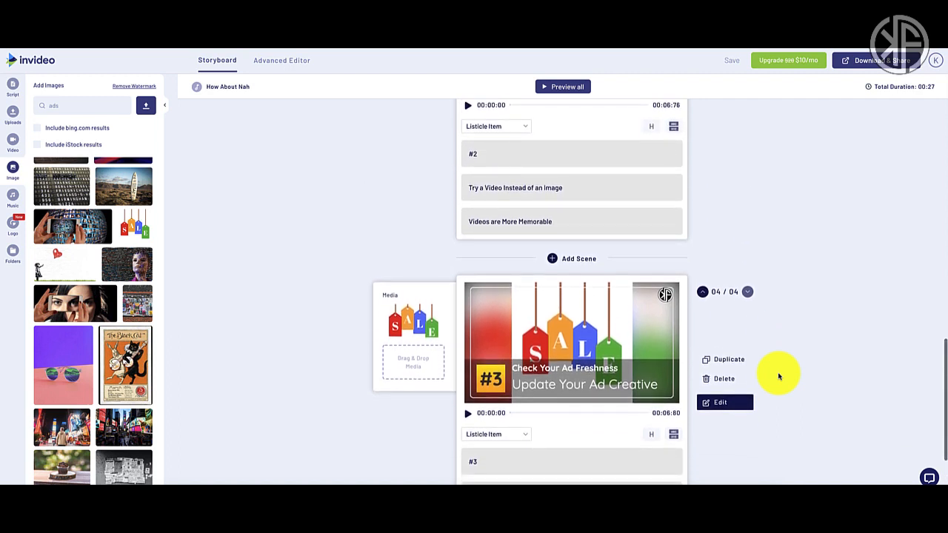
scroll(779, 377, down, 2)
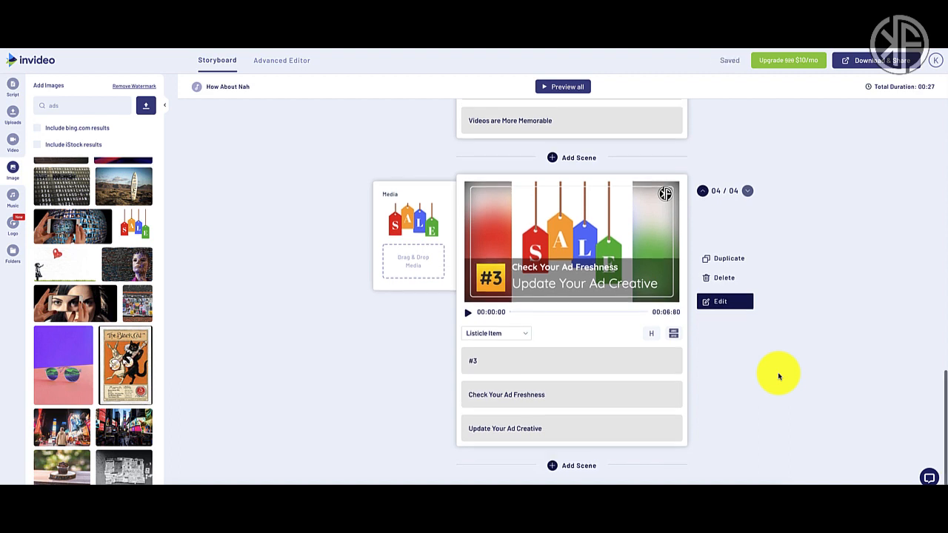
scroll(778, 377, up, 5)
scroll(779, 377, up, 6)
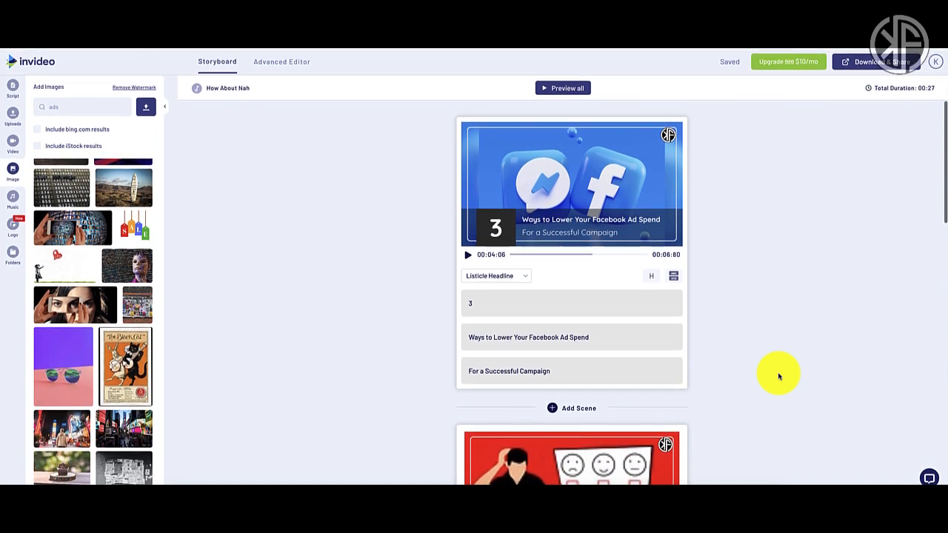
- Switch the project to the Advanced Editor and delete the "How About Nah" background music from the timeline
click(270, 63)
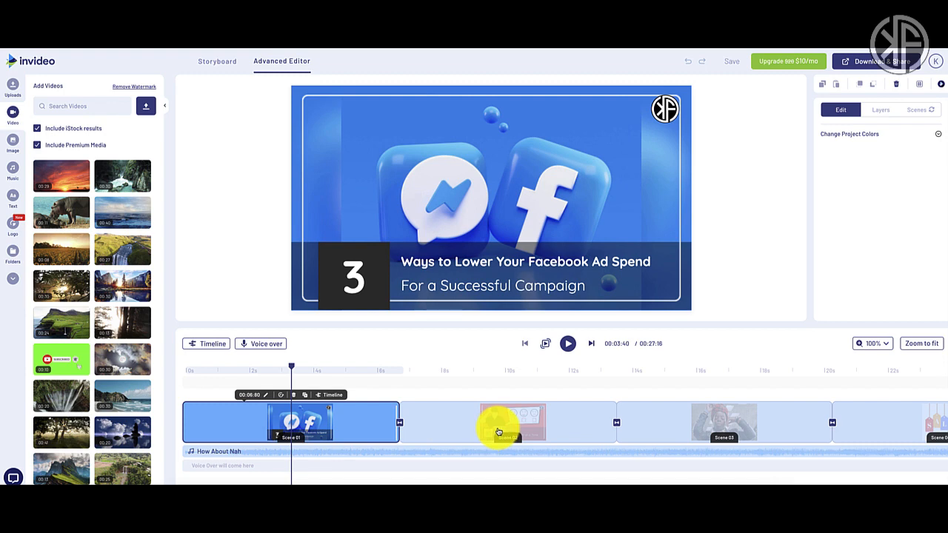
scroll(300, 478, right, 3)
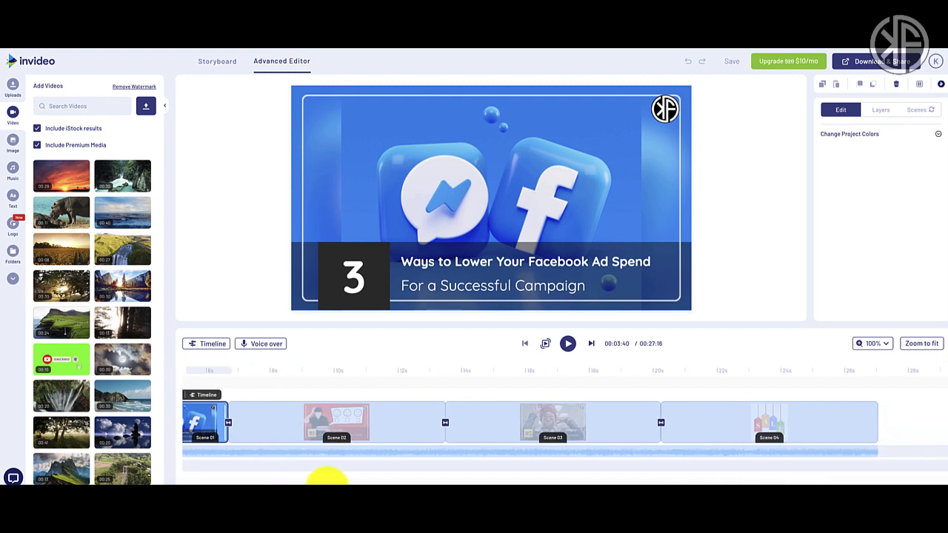
scroll(321, 476, right, 5)
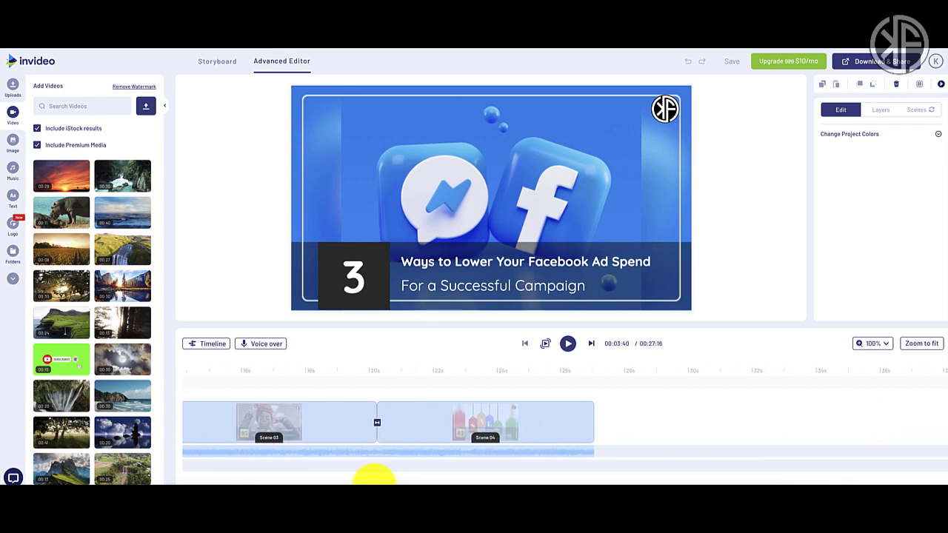
scroll(383, 478, left, 8)
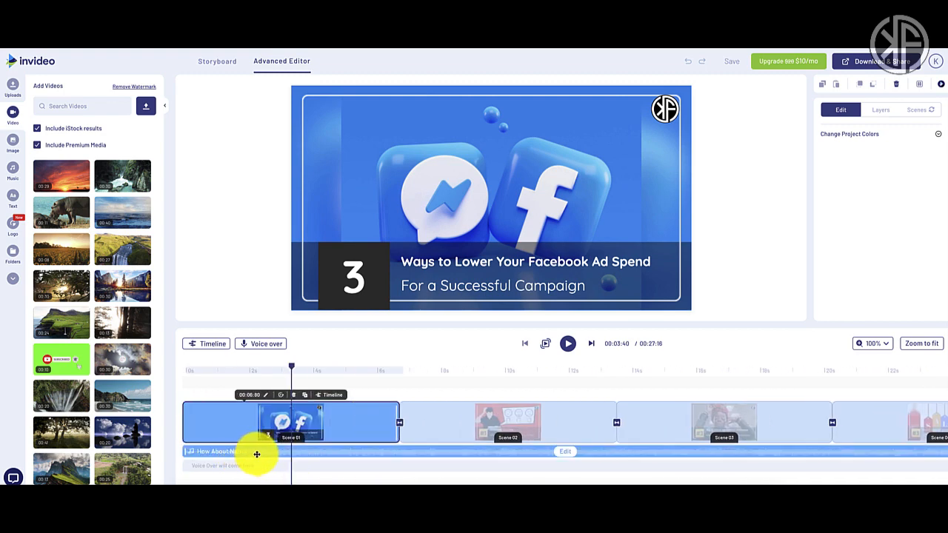
click(256, 455)
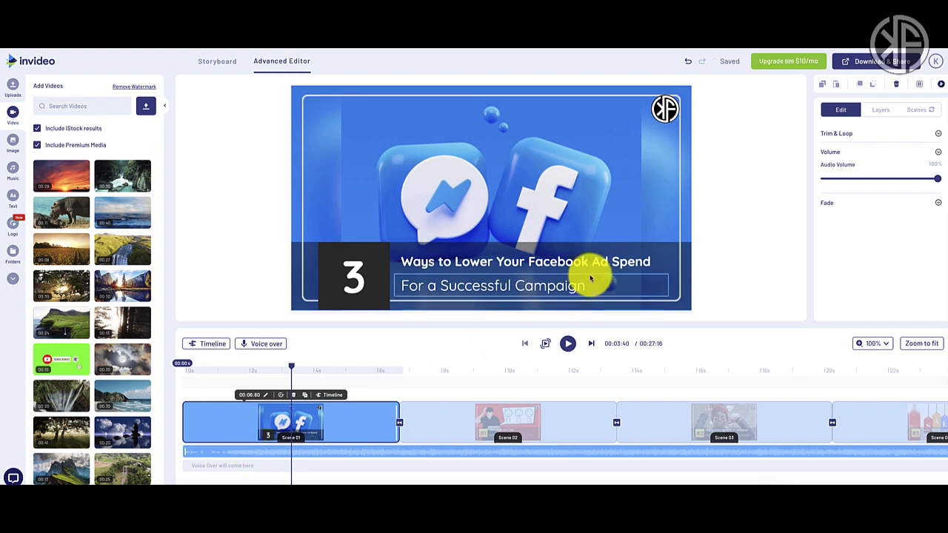
click(897, 87)
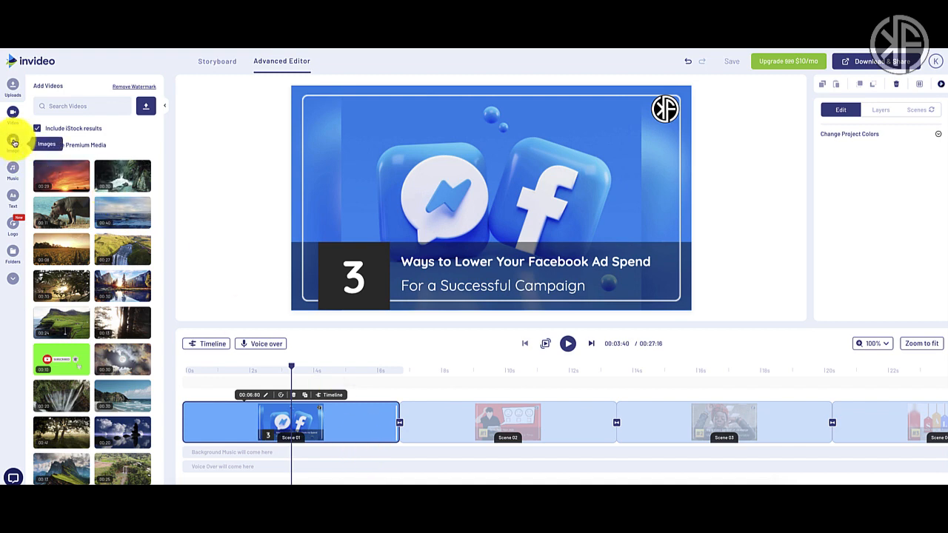
- Preview the track "Hello 03" from the Happy mood music and add it as the video's background music
click(13, 169)
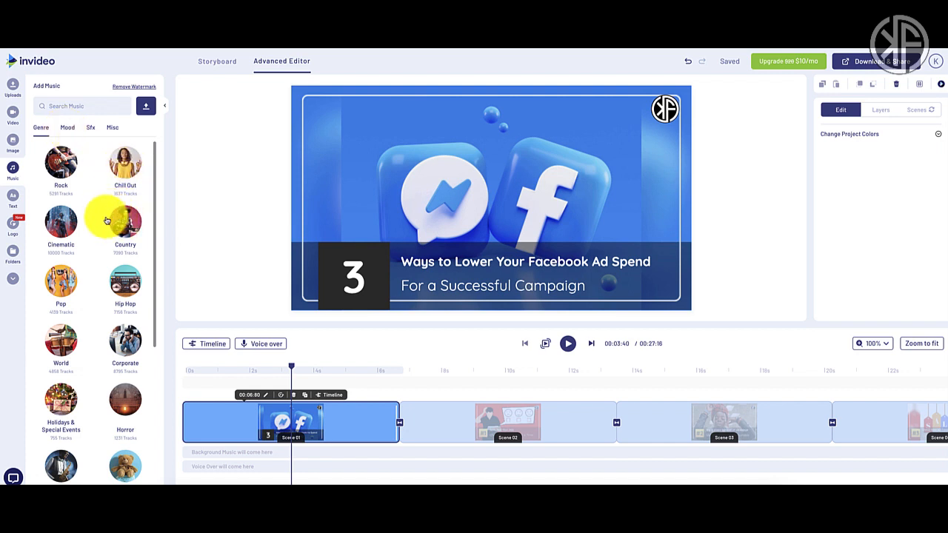
click(68, 130)
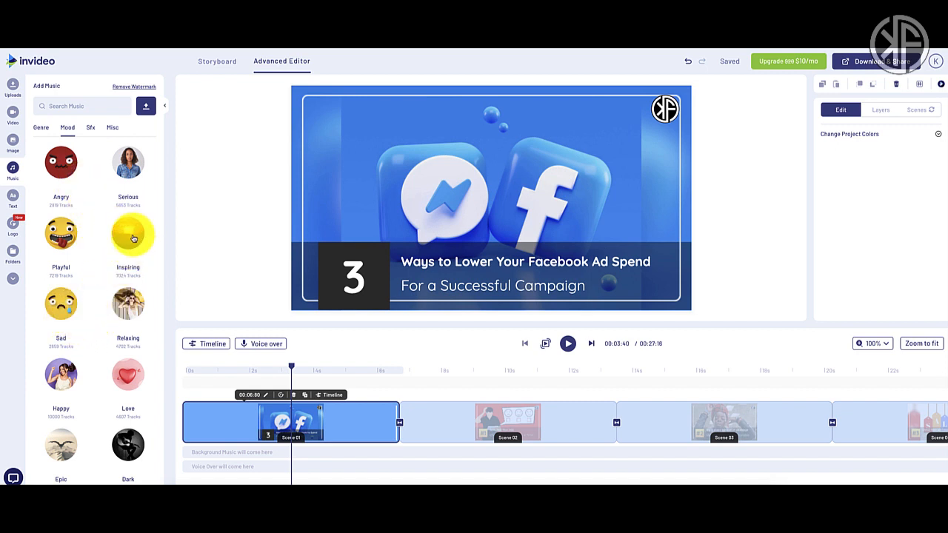
click(63, 374)
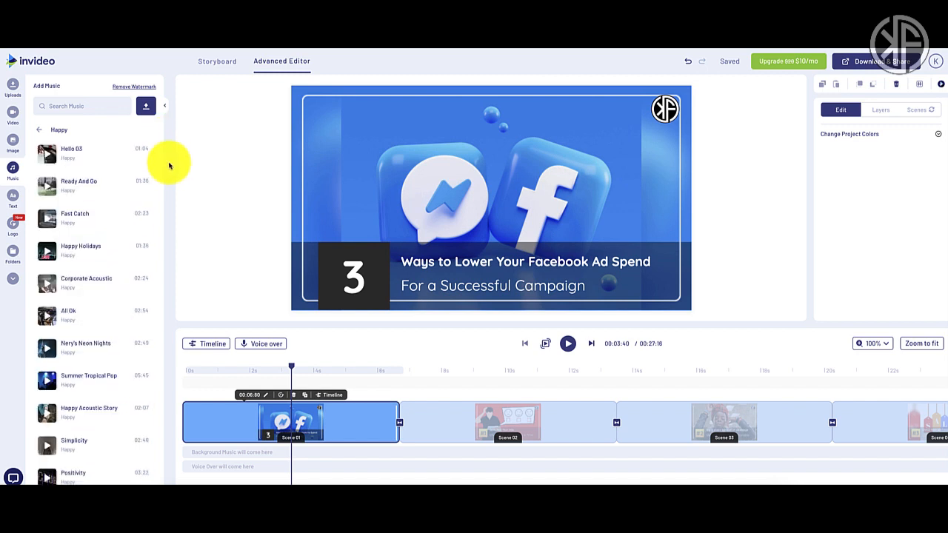
click(48, 158)
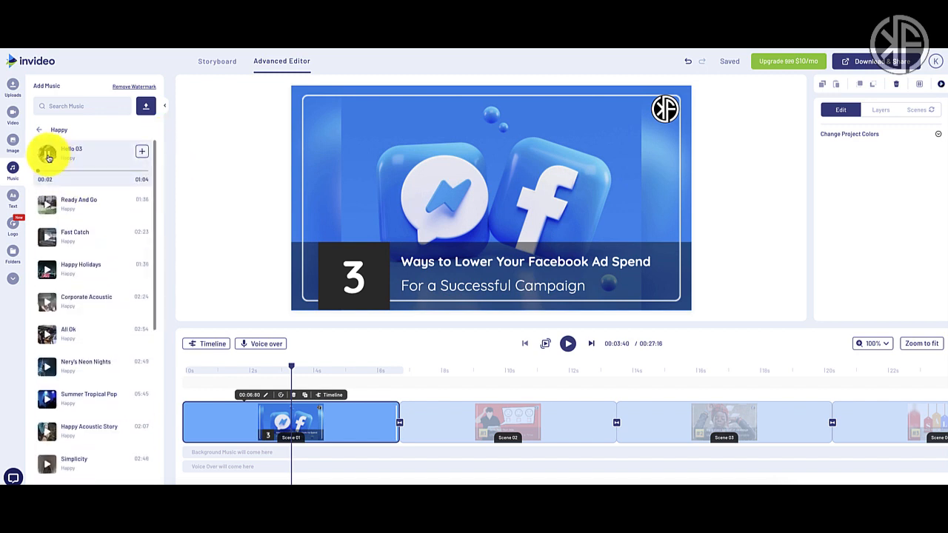
click(48, 158)
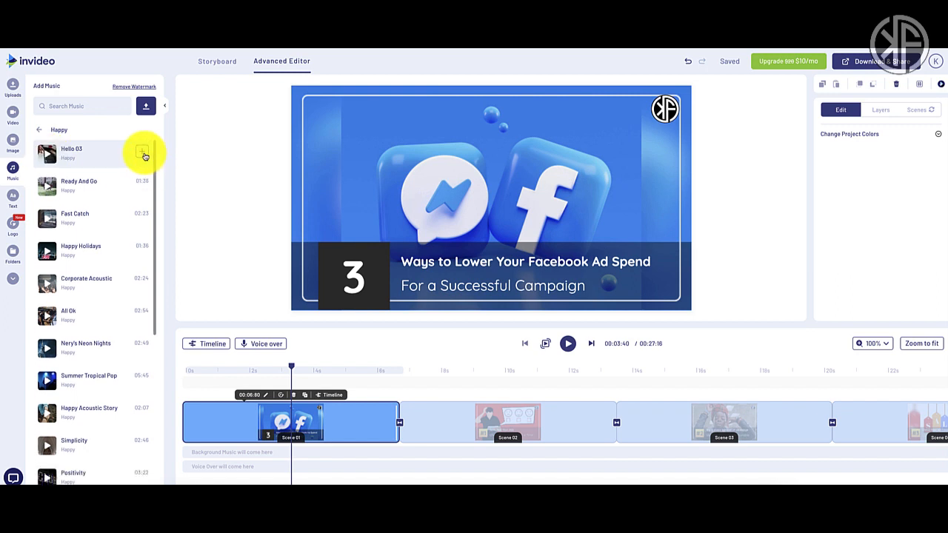
click(143, 154)
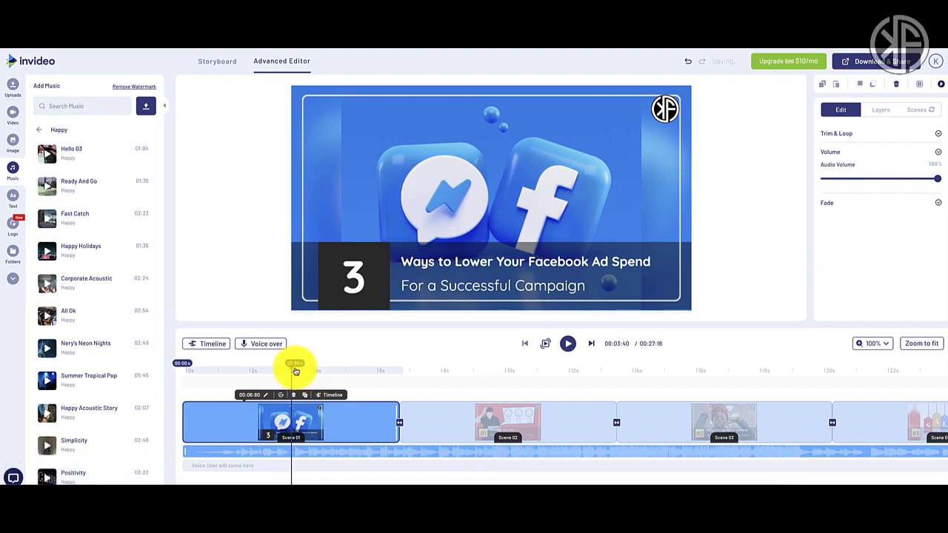
- Play the video from the start of the timeline to check it with the background music
drag(292, 369, 178, 363)
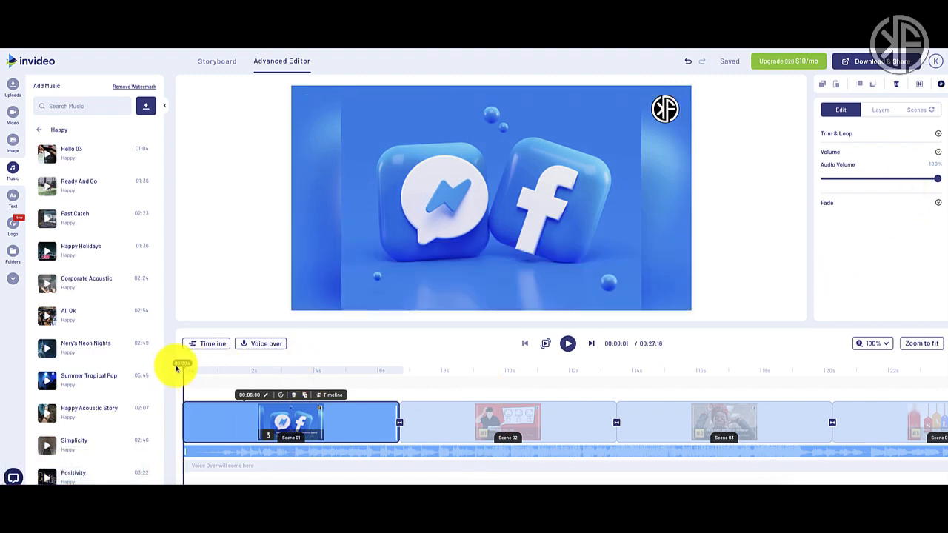
click(567, 344)
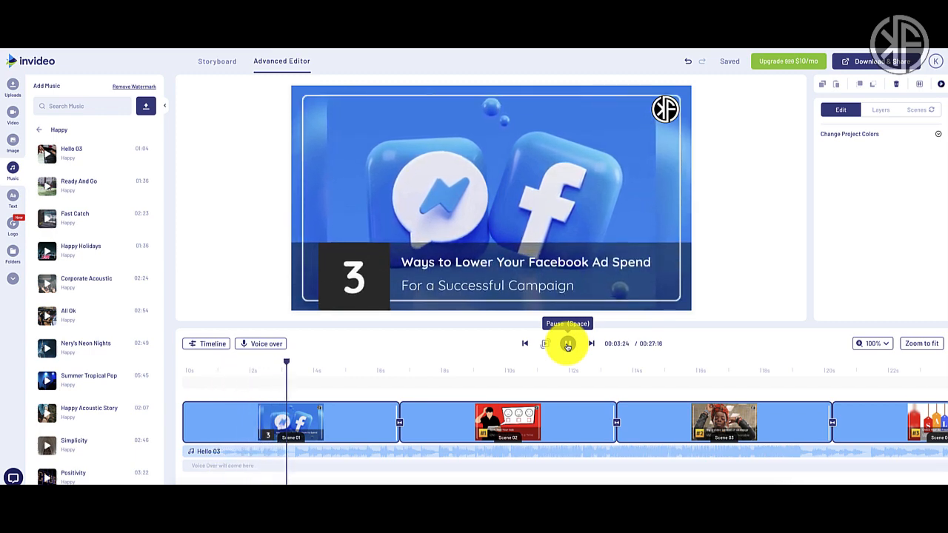
- Stop playback and set the audio volume of the "Hello 03" background music to 49%
click(568, 344)
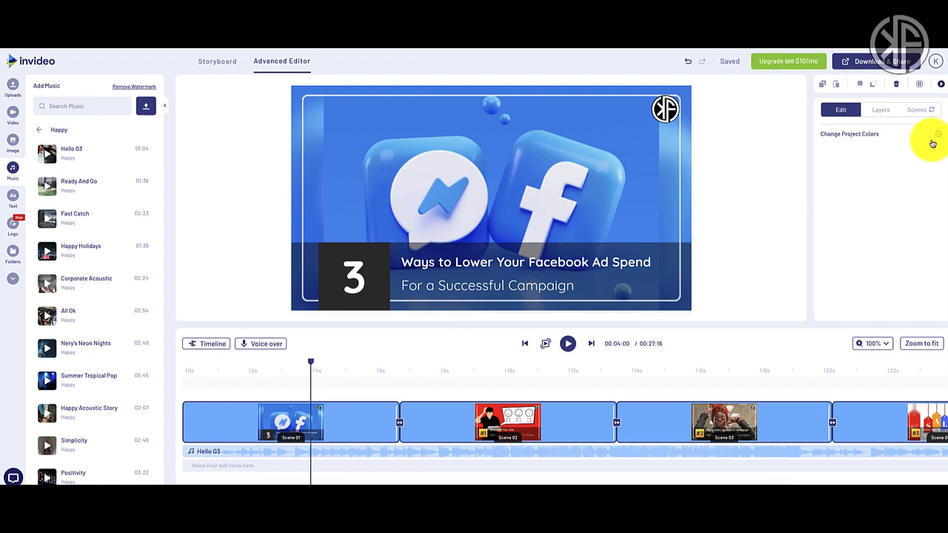
click(449, 453)
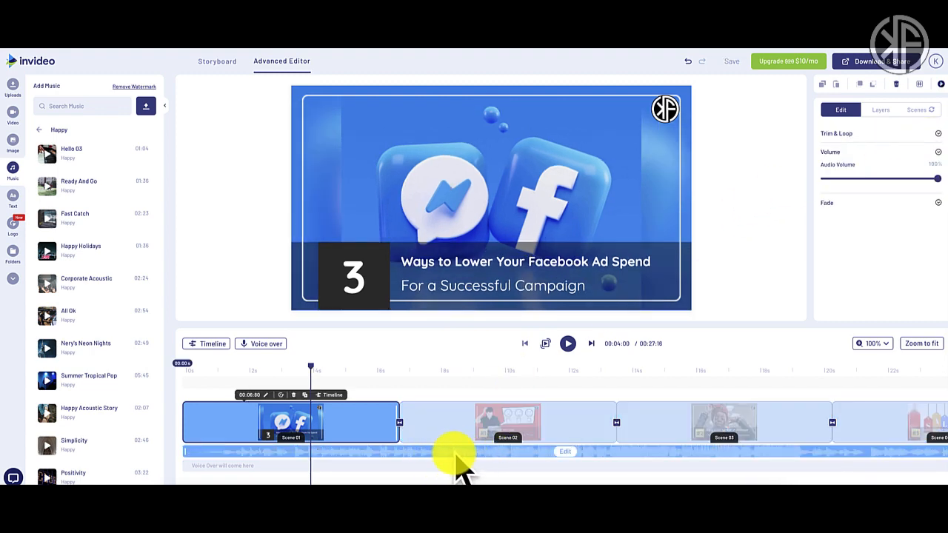
drag(938, 181, 887, 182)
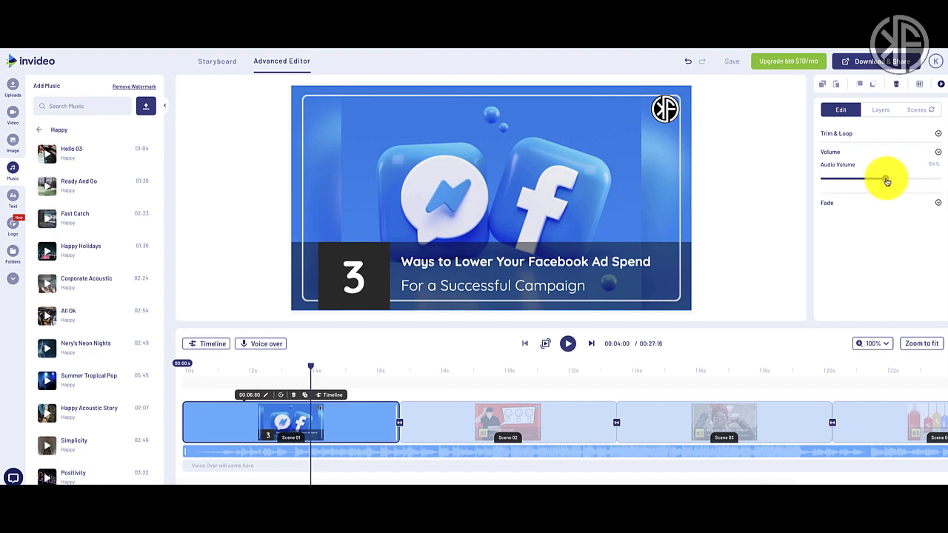
drag(888, 181, 890, 182)
drag(883, 182, 880, 182)
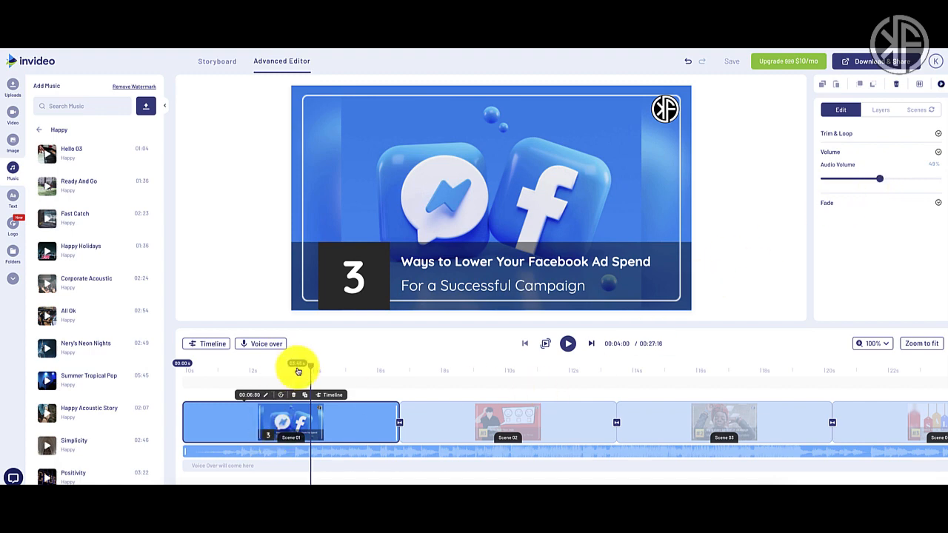
- Change the transition between Scene 01 and Scene 02 to Subtle and play the video from the start to check it
drag(313, 369, 186, 364)
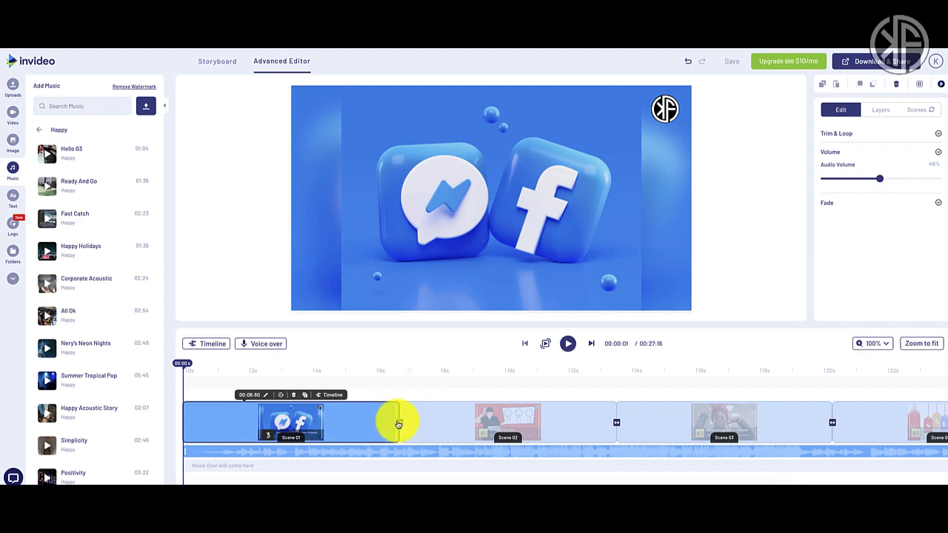
mouse_move(395, 417)
mouse_down()
mouse_move(328, 417)
mouse_move(392, 421)
mouse_up()
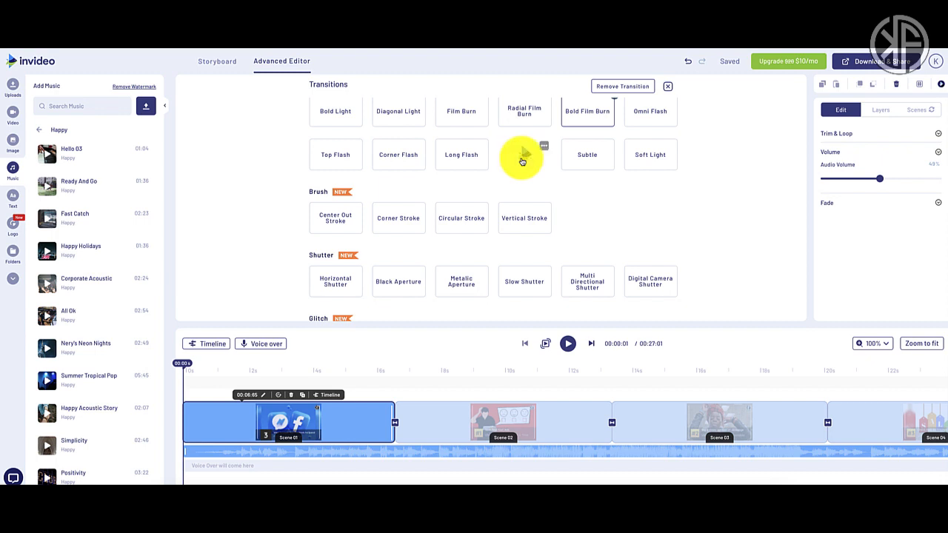
click(586, 161)
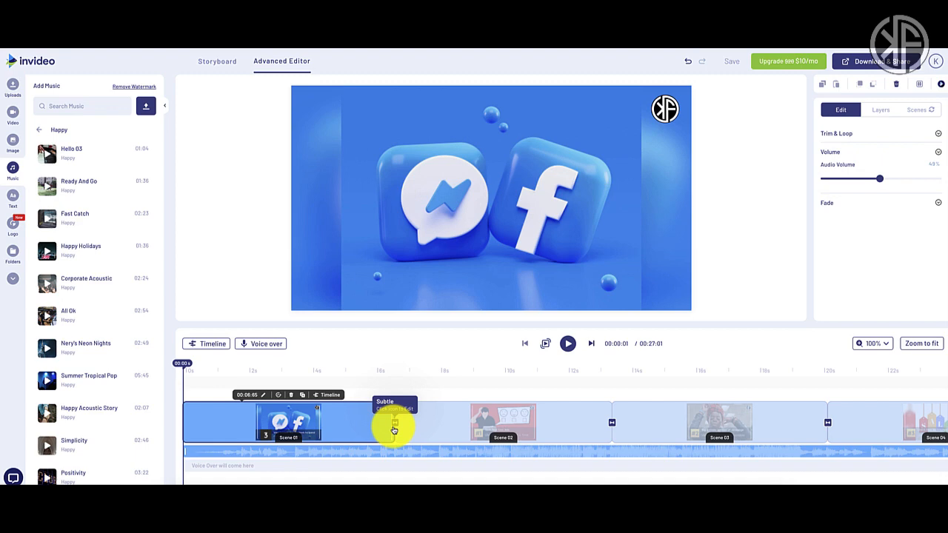
click(568, 345)
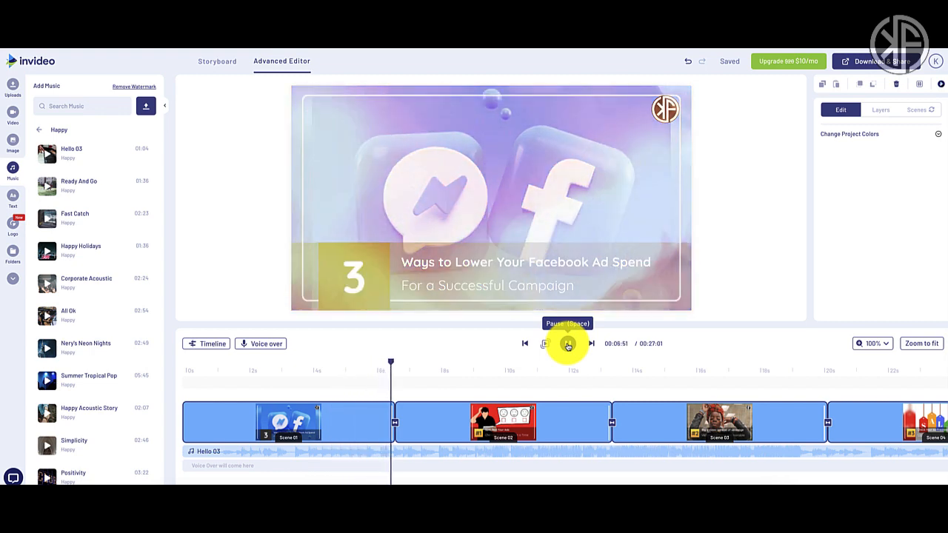
click(567, 345)
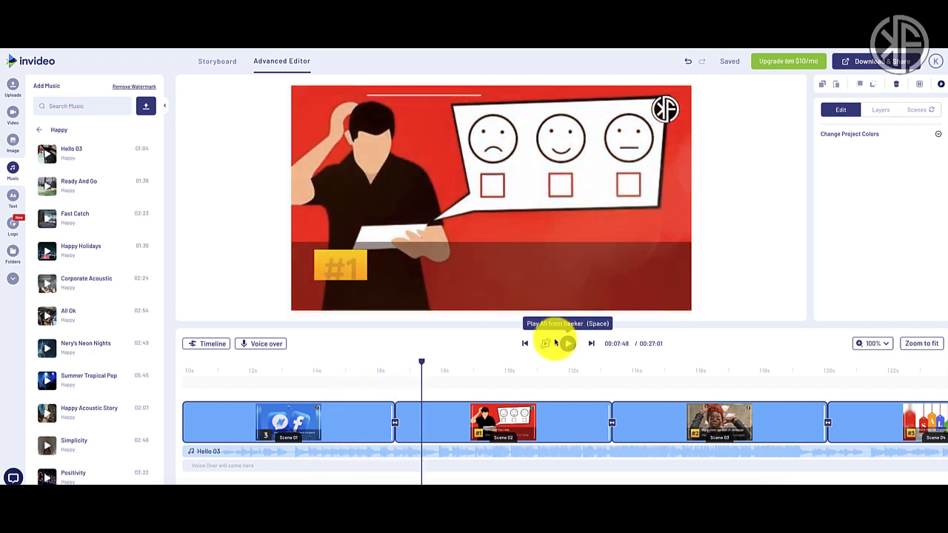
- Inspect the transitions following Scene 02 and Scene 03 and return the playhead to the start of the timeline
click(609, 421)
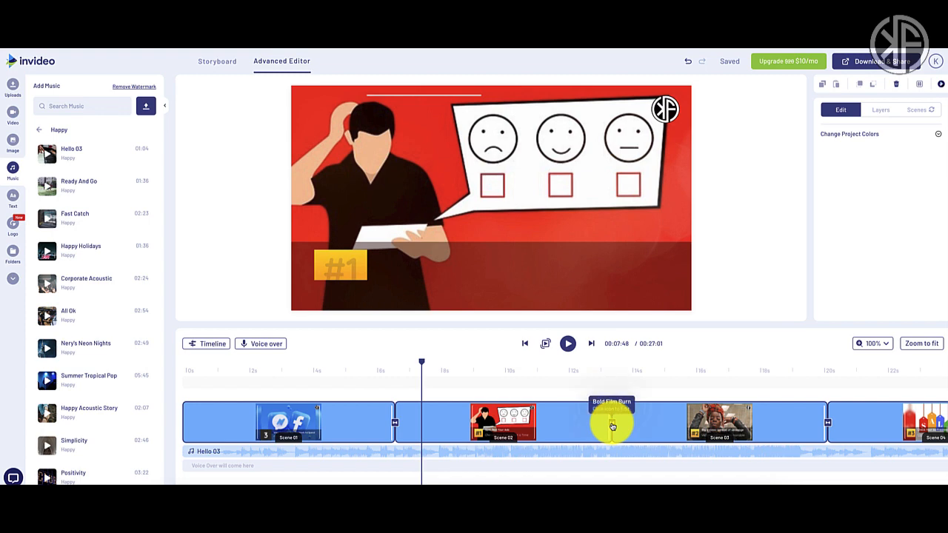
click(828, 423)
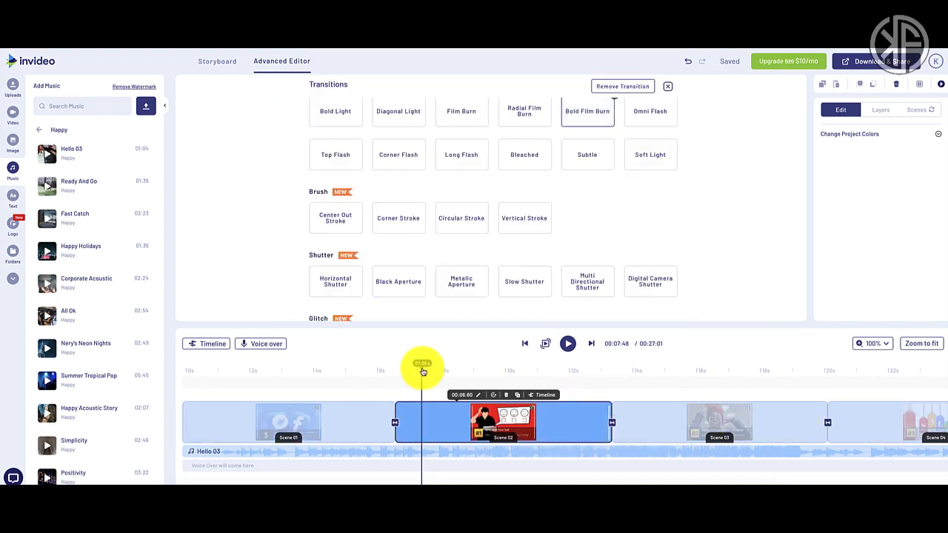
drag(422, 372, 191, 371)
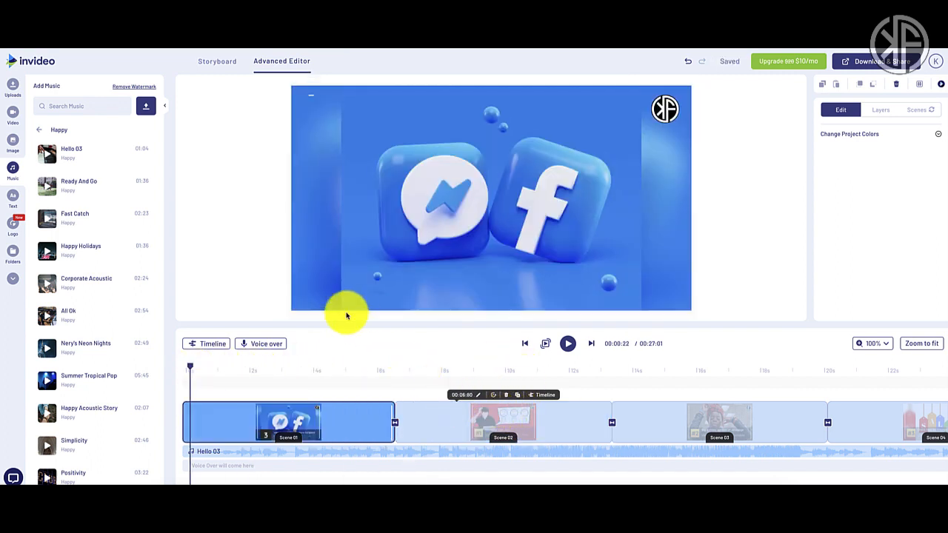
drag(188, 366, 173, 371)
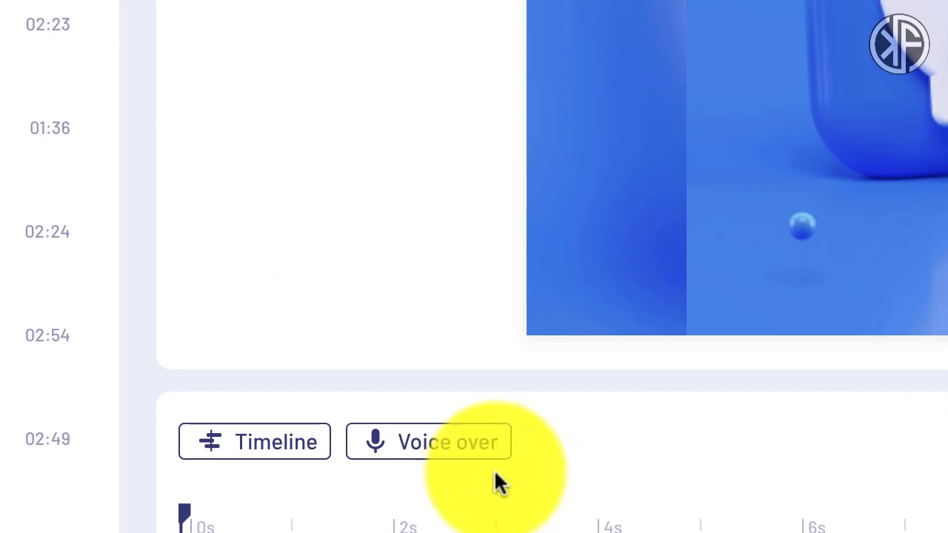
- Start an automated text-to-speech voice-over for Scene 01 and choose US English from the available languages
click(460, 459)
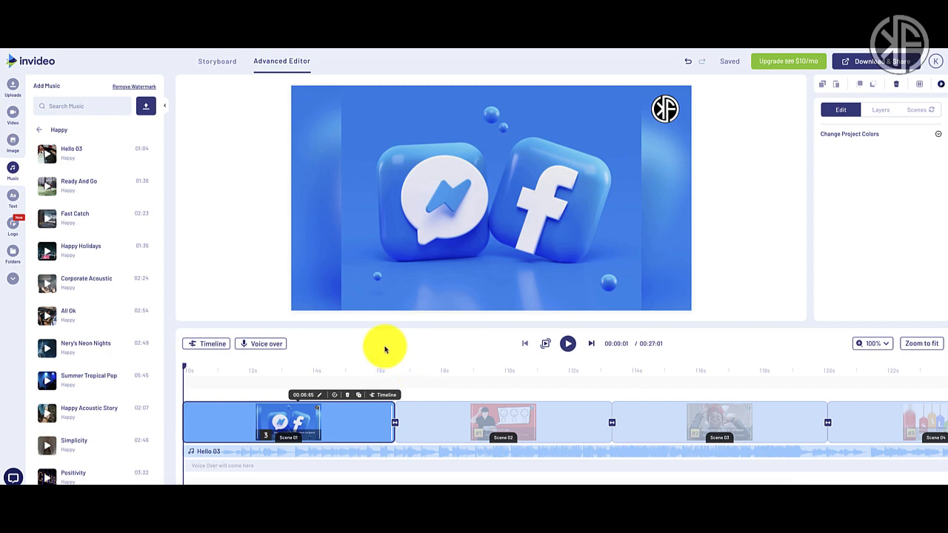
click(260, 344)
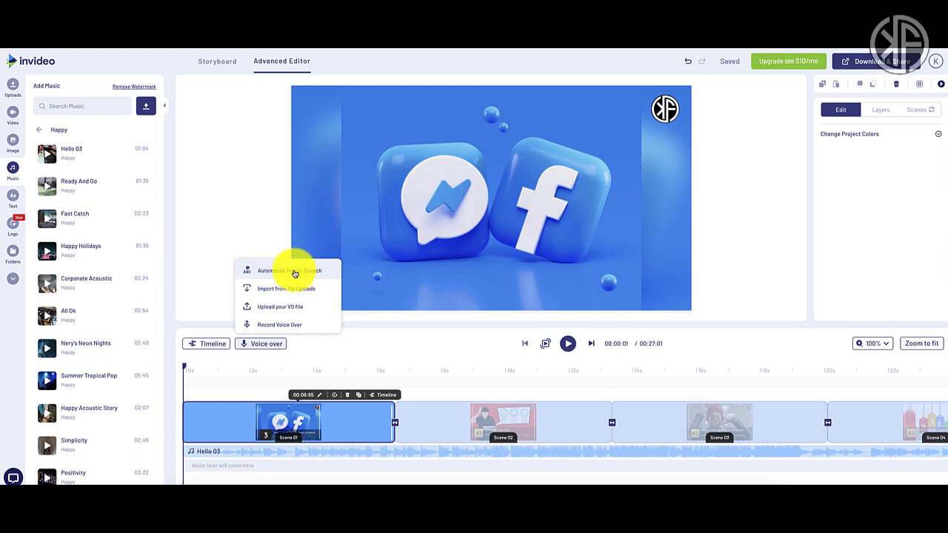
click(294, 273)
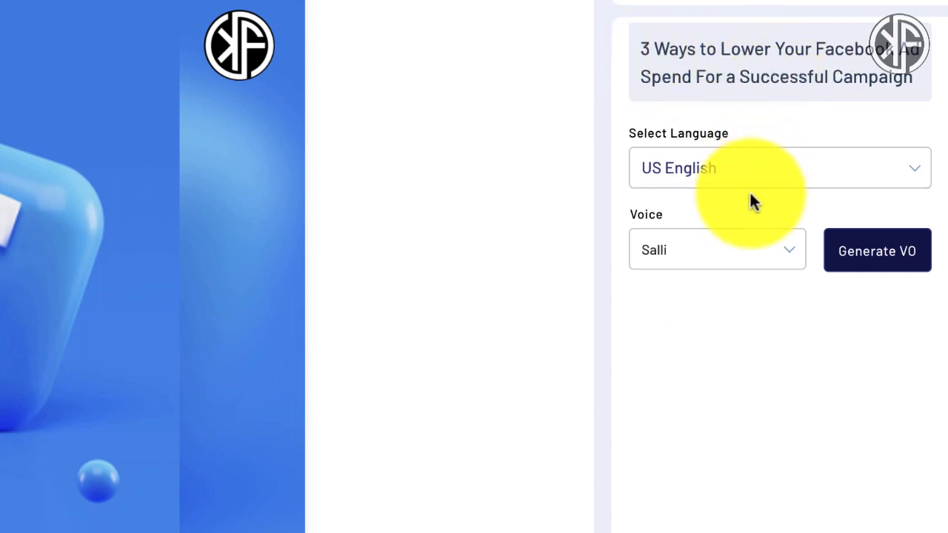
click(679, 178)
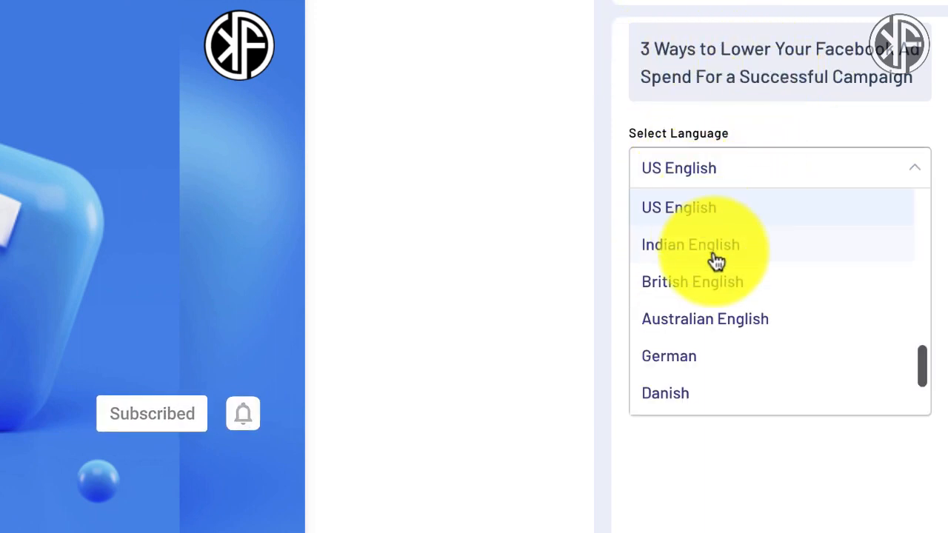
scroll(717, 259, down, 3)
scroll(716, 260, up, 5)
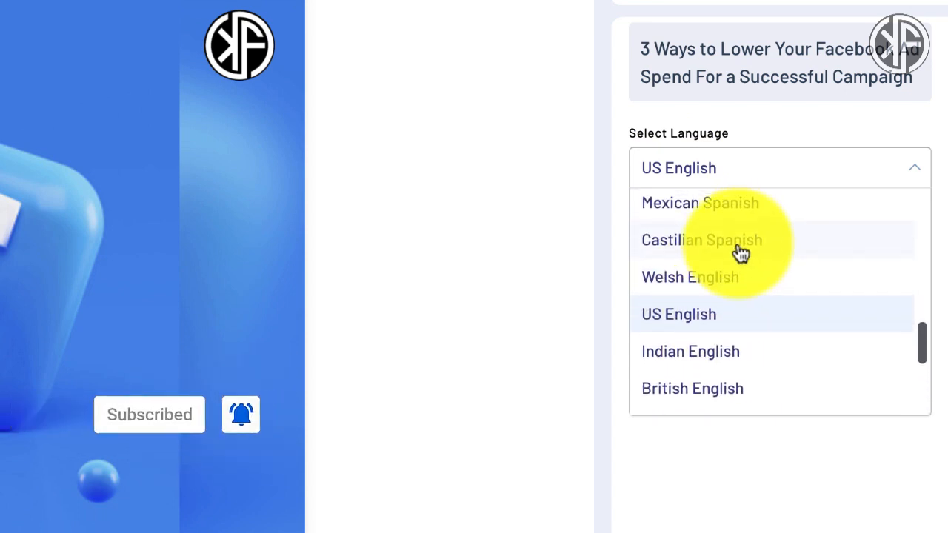
scroll(740, 250, up, 10)
scroll(743, 257, down, 10)
scroll(739, 258, down, 1)
click(706, 341)
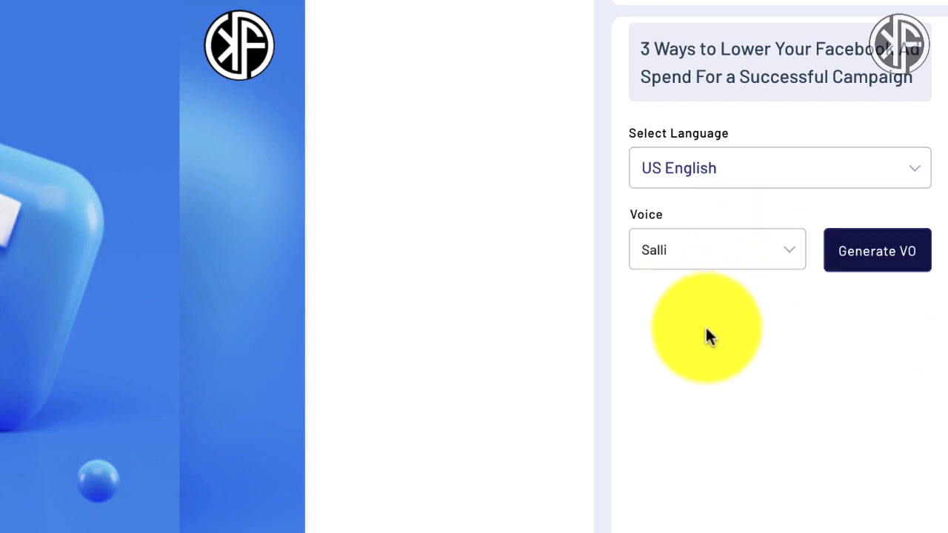
- Sample and select the Salli voice, generate the Scene 01 voice-over with it, and listen to the result
click(704, 259)
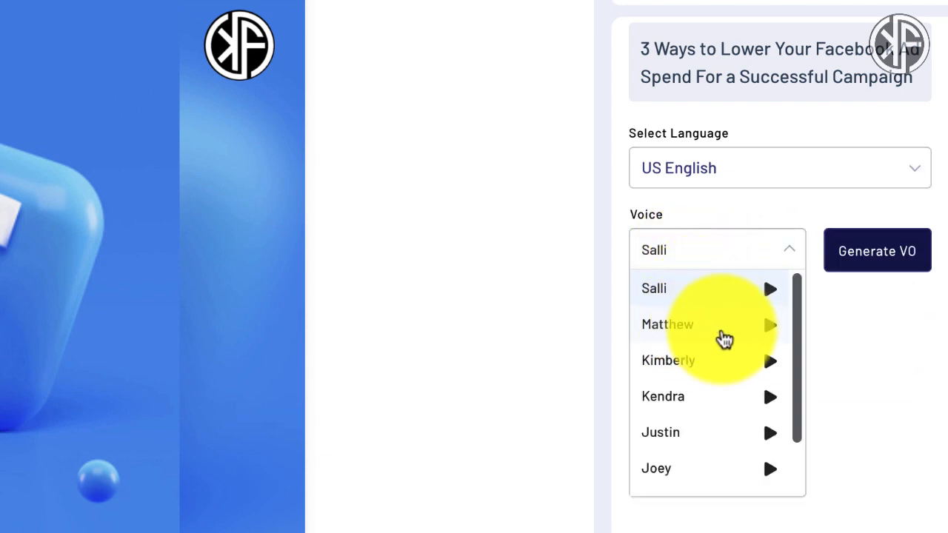
click(770, 291)
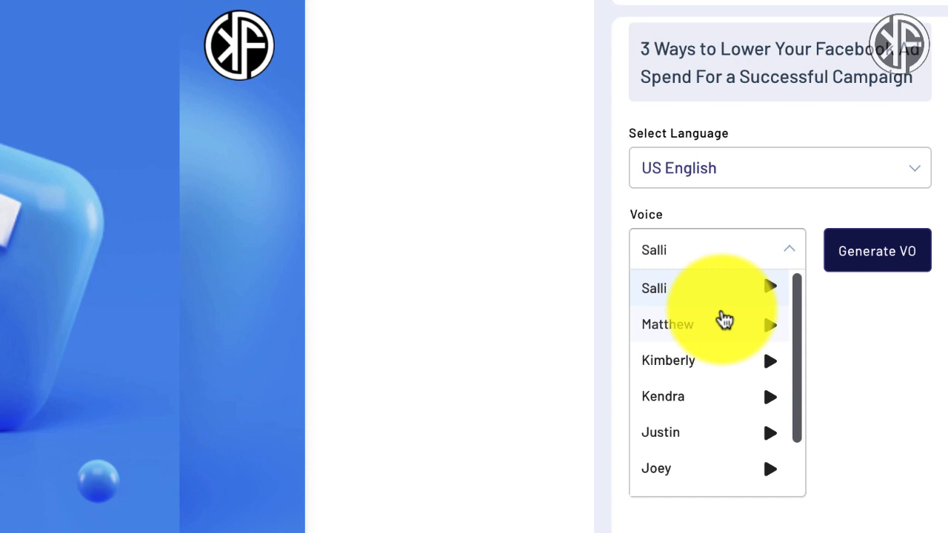
click(651, 291)
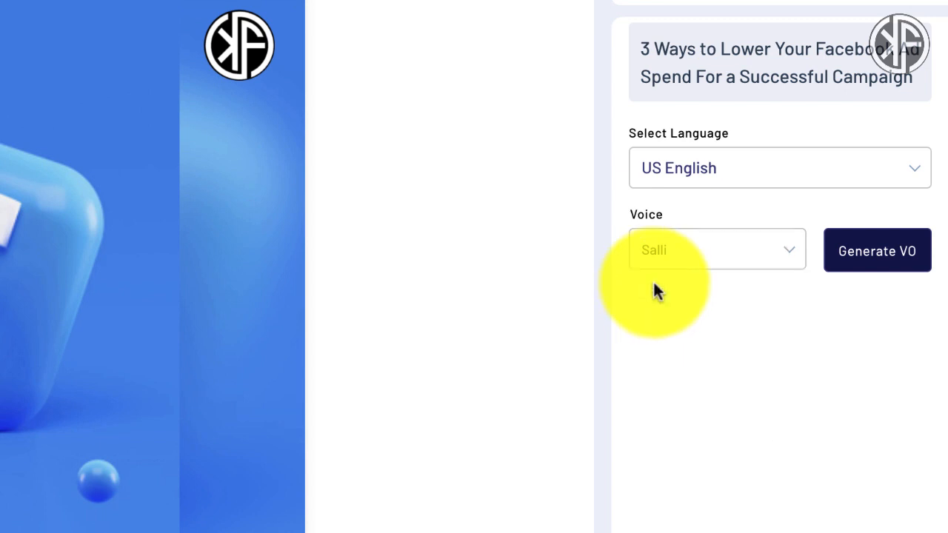
click(868, 255)
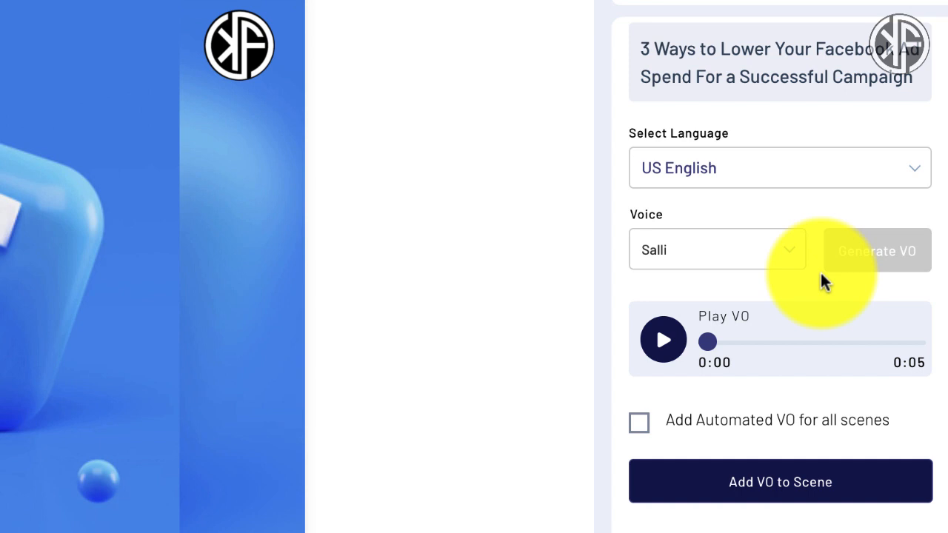
click(663, 342)
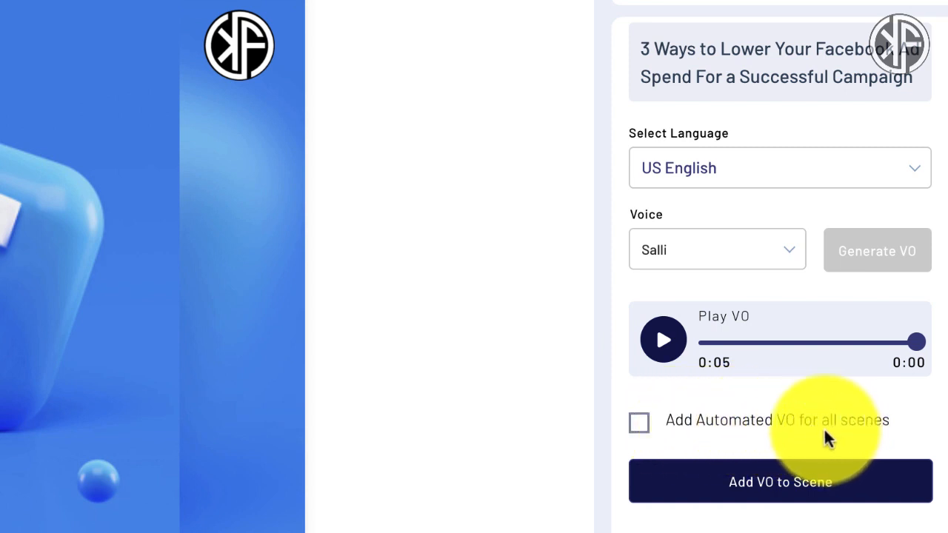
- Add the generated voice-over to Scene 01, starting at about 0.94 s on the timeline, and play it back
click(795, 485)
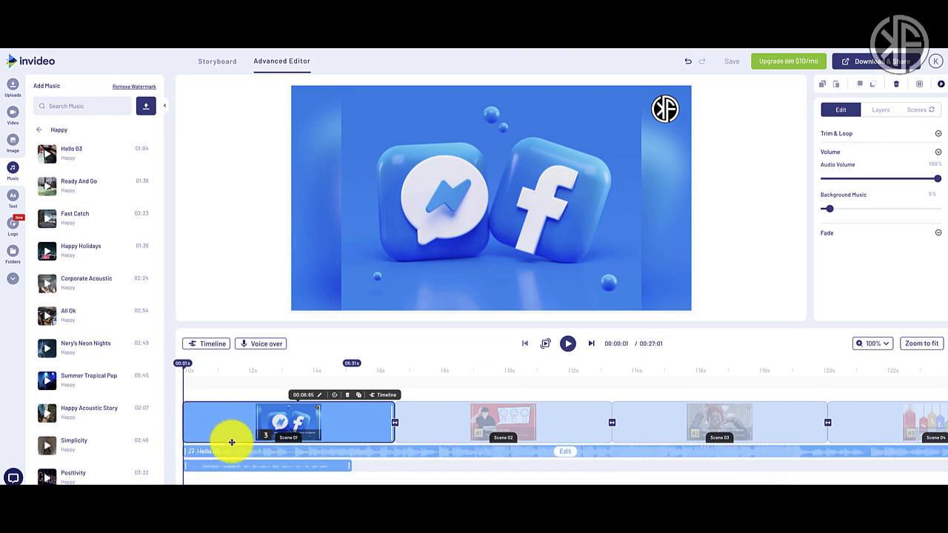
drag(233, 466, 264, 468)
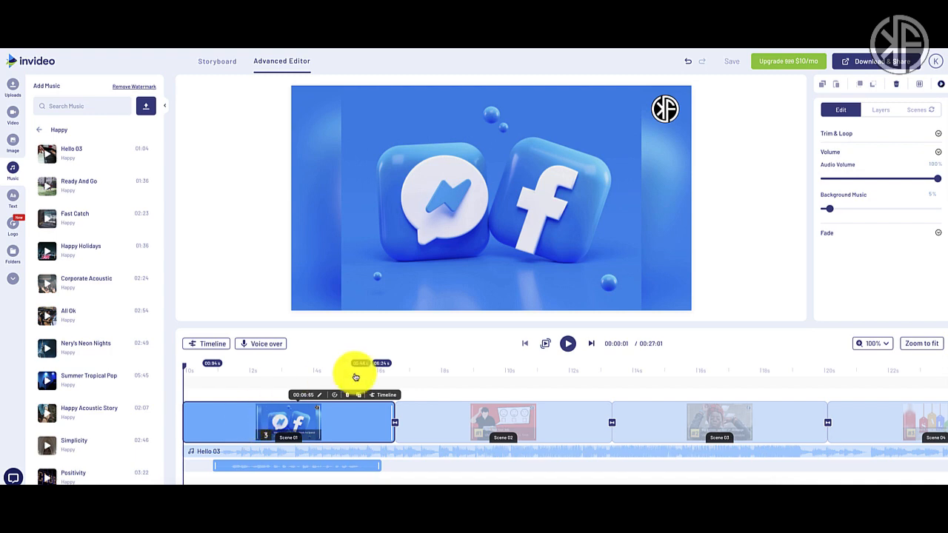
click(567, 346)
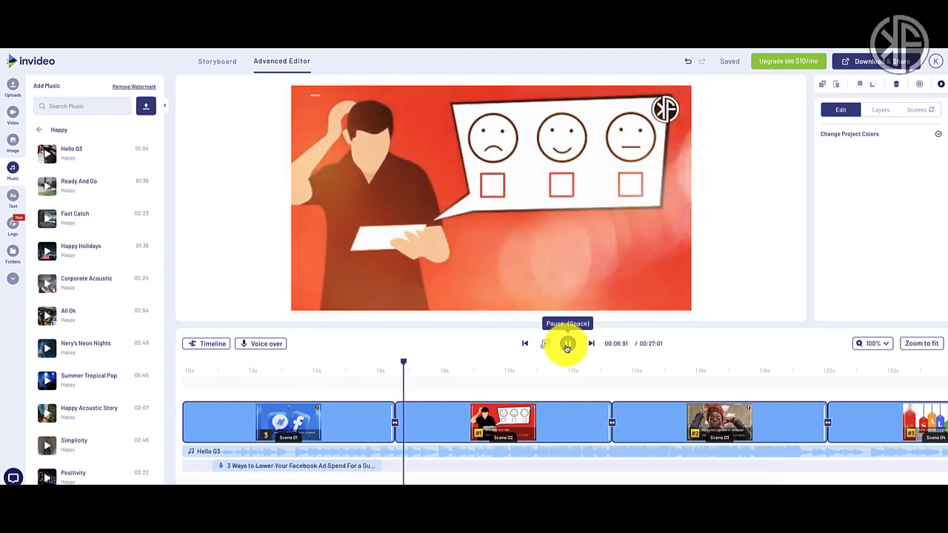
click(567, 345)
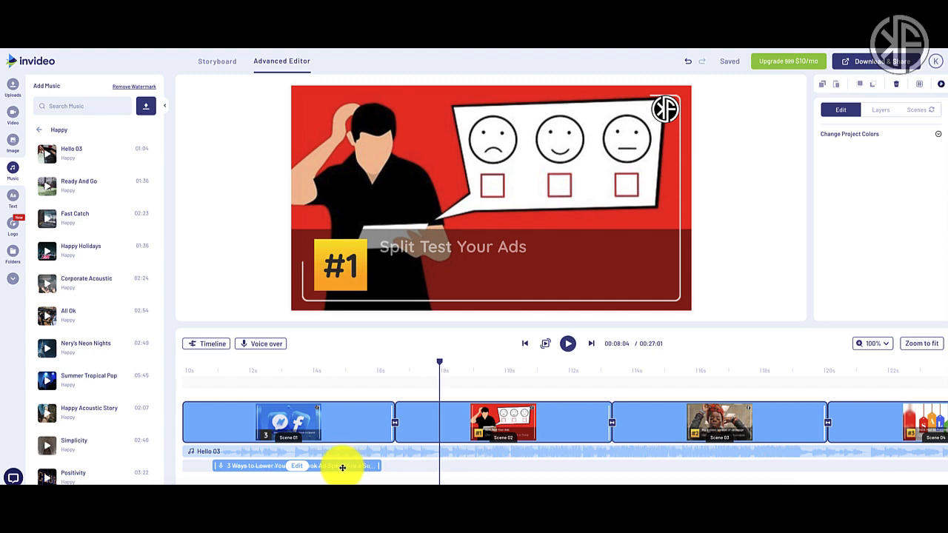
- Delete the automated Scene 01 voice-over from the timeline
click(342, 468)
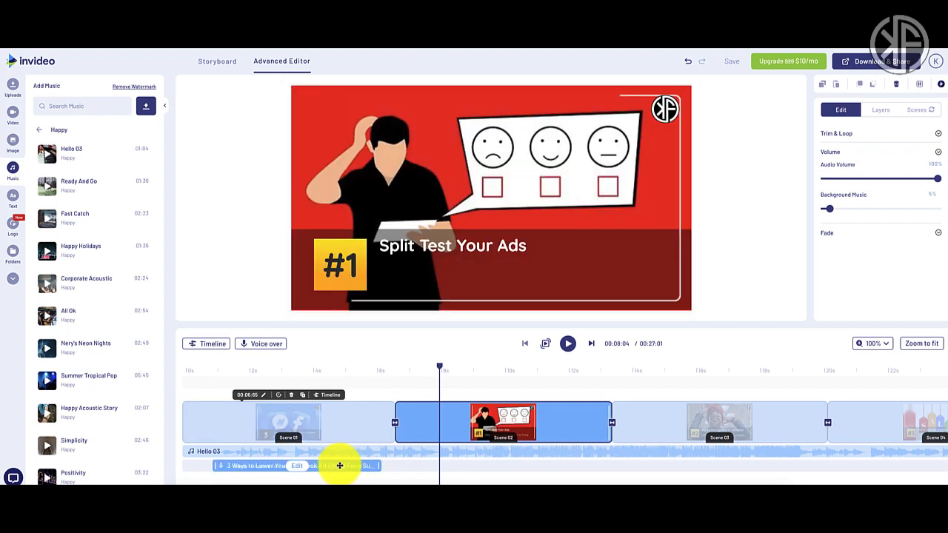
click(763, 132)
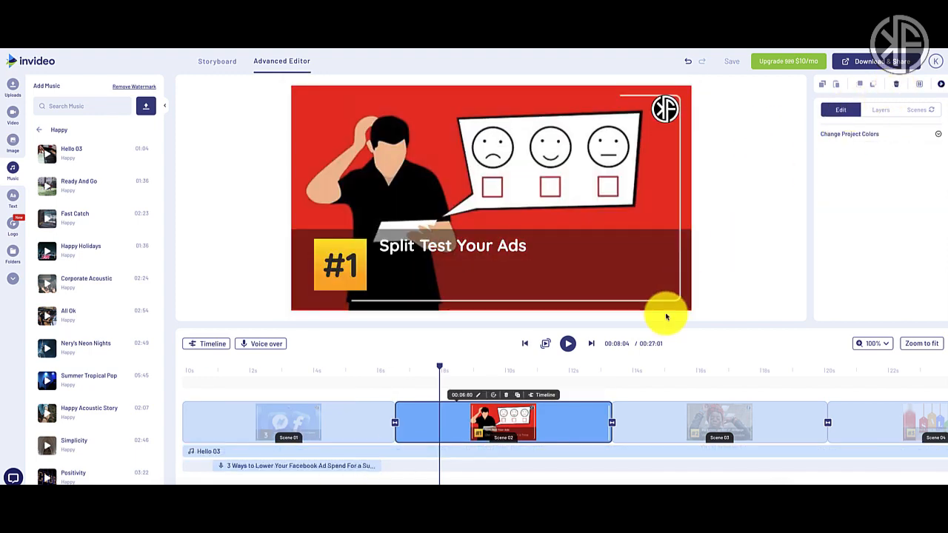
click(345, 463)
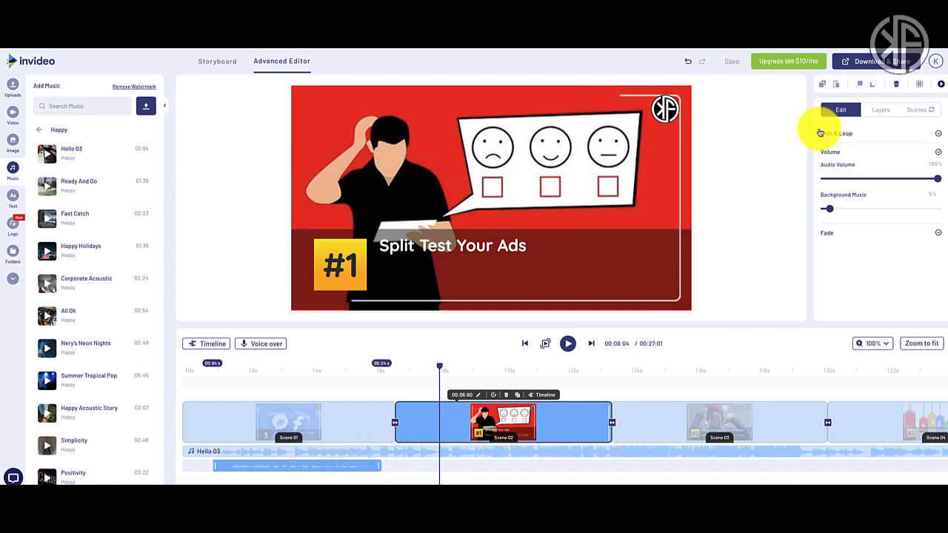
click(897, 84)
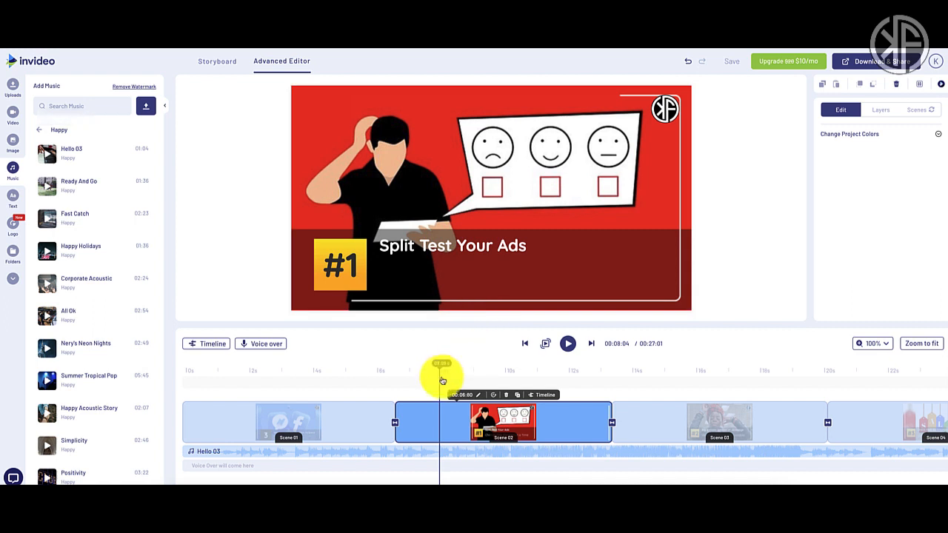
- Add the uploaded 000 - Introduction.mp3 as a voice-over at about 0.9 s in Scene 01
drag(439, 371, 215, 367)
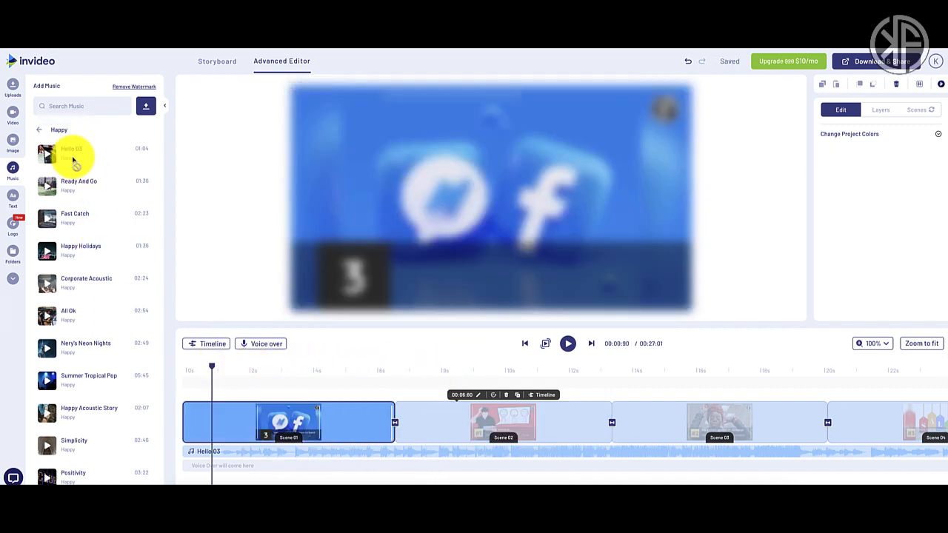
click(14, 88)
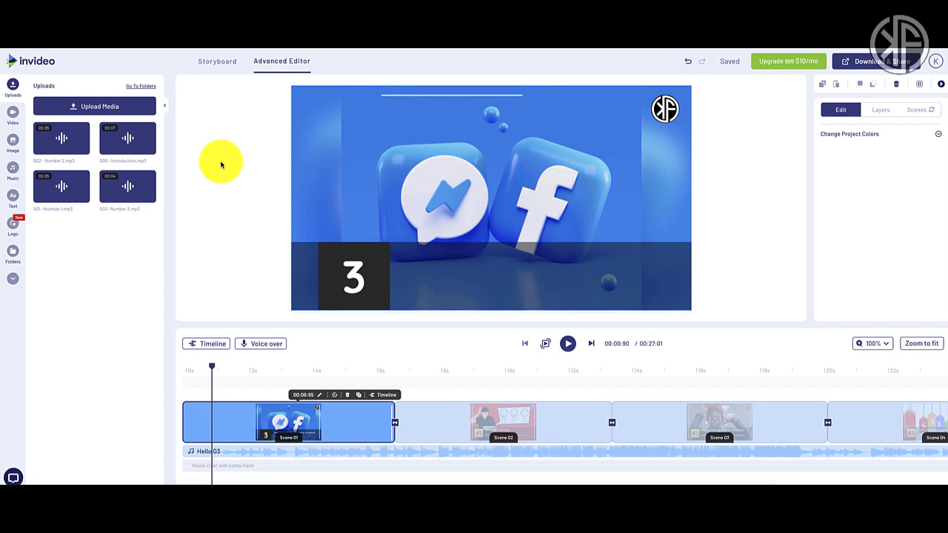
click(149, 127)
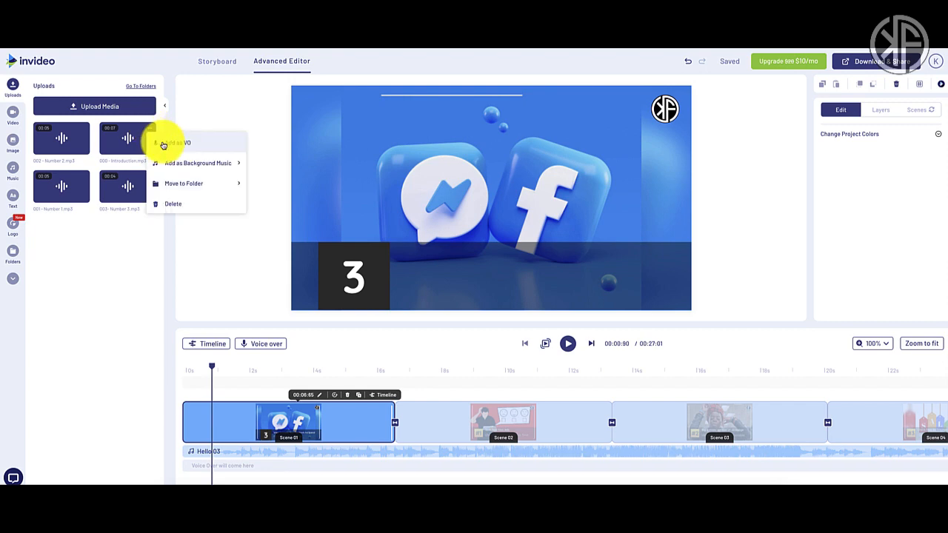
click(176, 143)
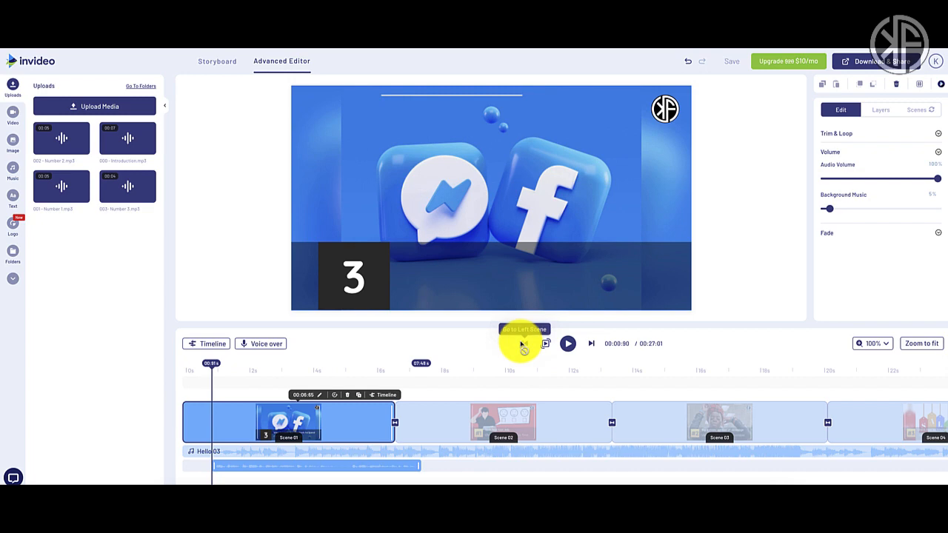
- Move the introduction voice-over to start at about 0.27 s and lengthen Scene 01 to 7.20 s
drag(213, 374, 165, 375)
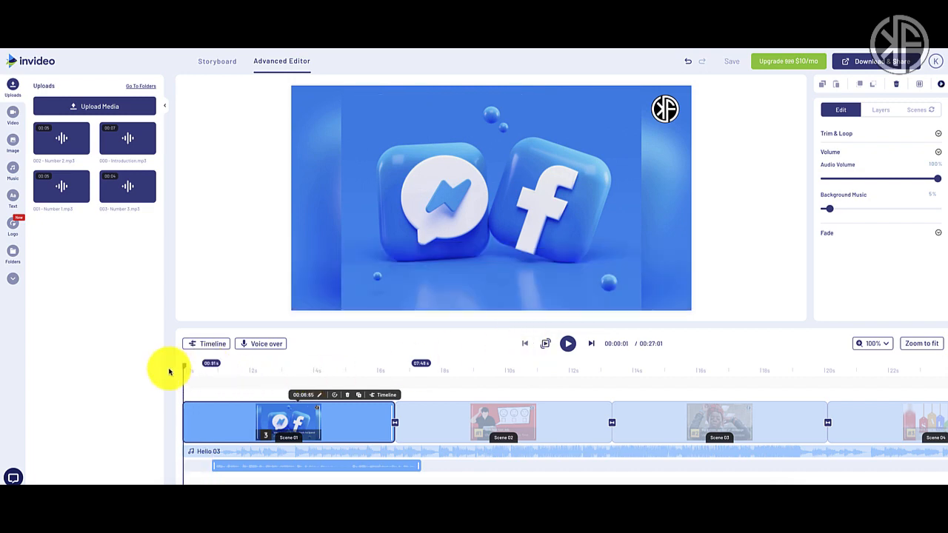
drag(350, 467, 324, 467)
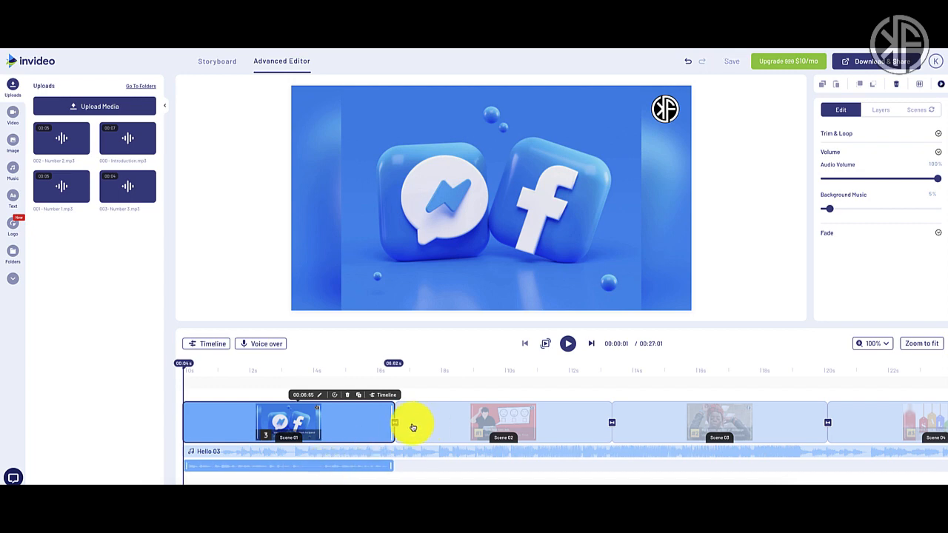
drag(391, 432, 412, 430)
drag(356, 468, 363, 467)
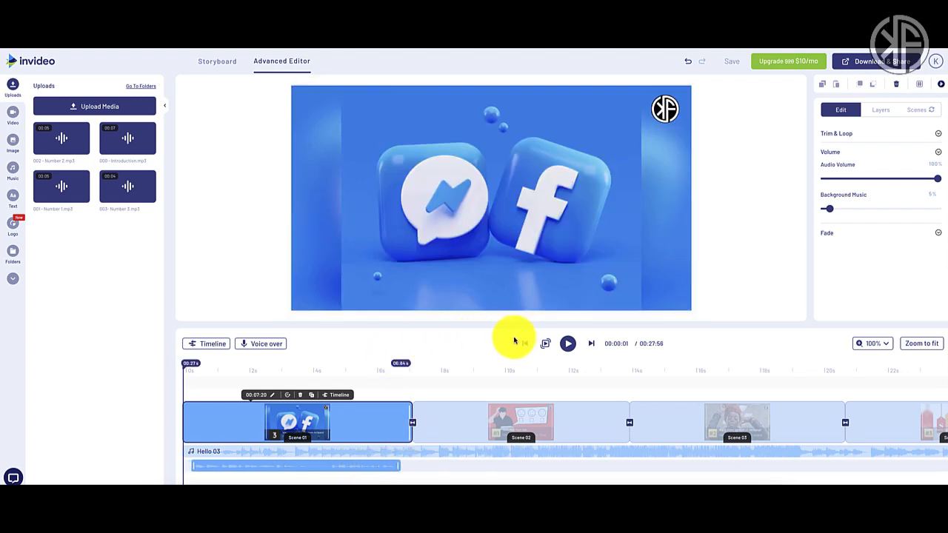
- Play the video from the start to about 8.3 s in Scene 02 and add 001 - Number 1.mp3 there as a voice-over
click(567, 345)
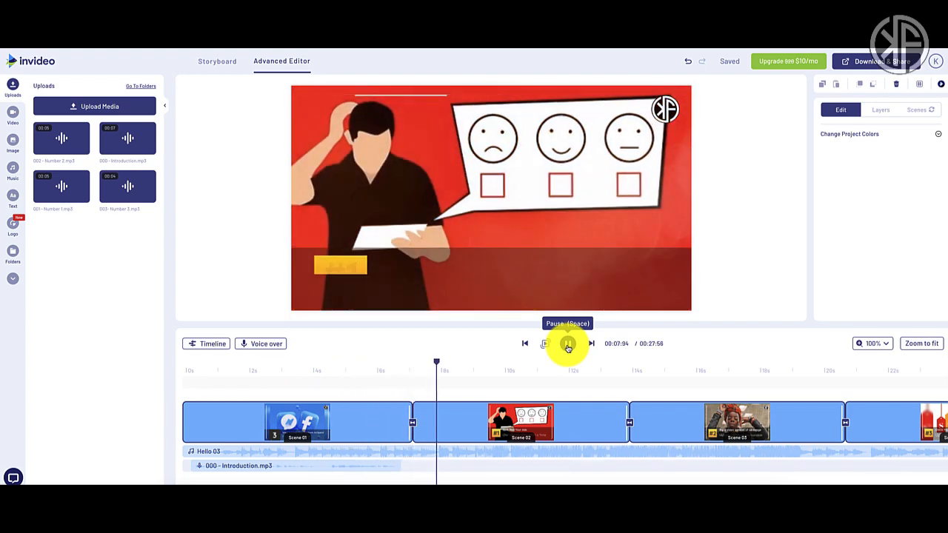
click(568, 346)
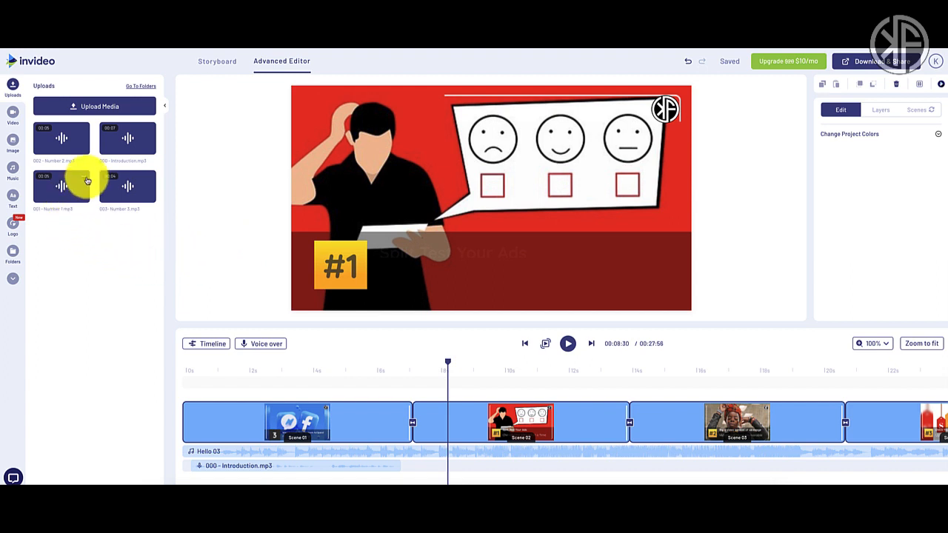
drag(86, 179, 87, 182)
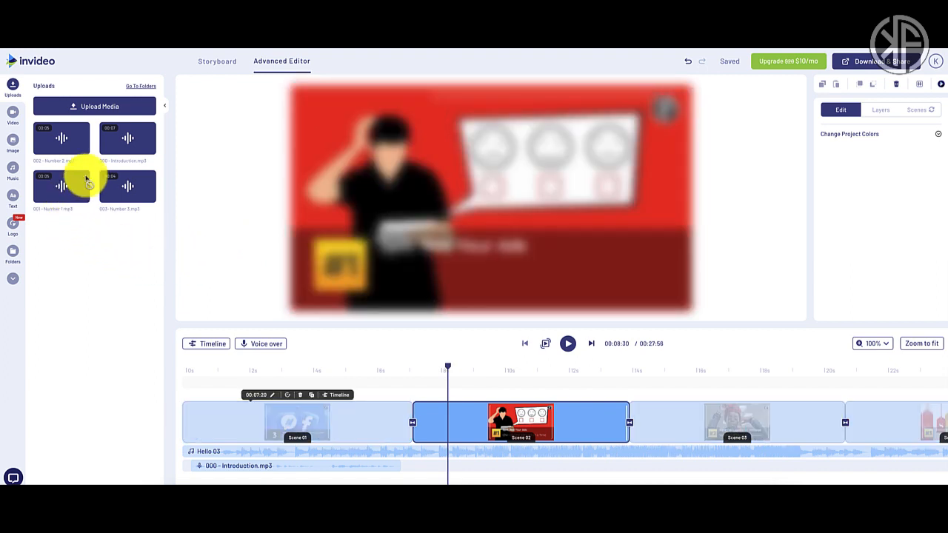
right_click(85, 180)
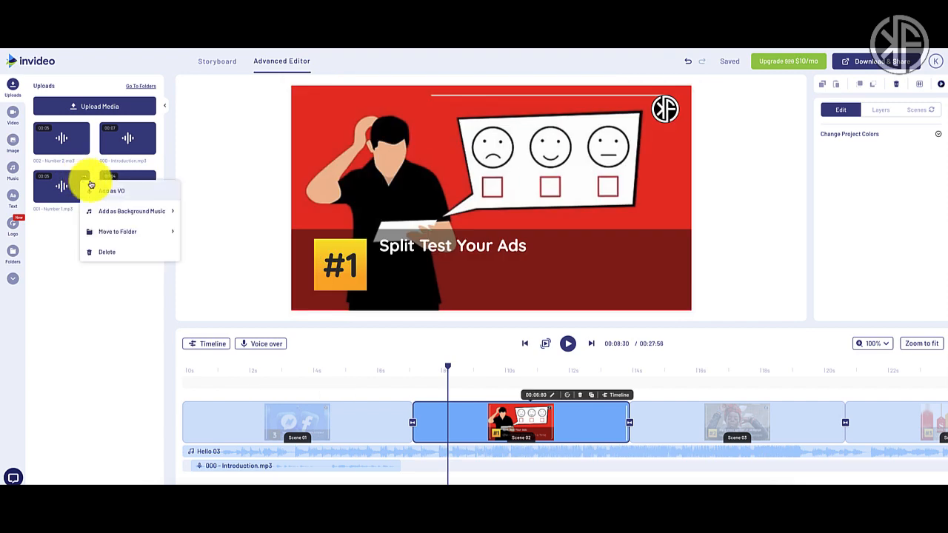
click(102, 190)
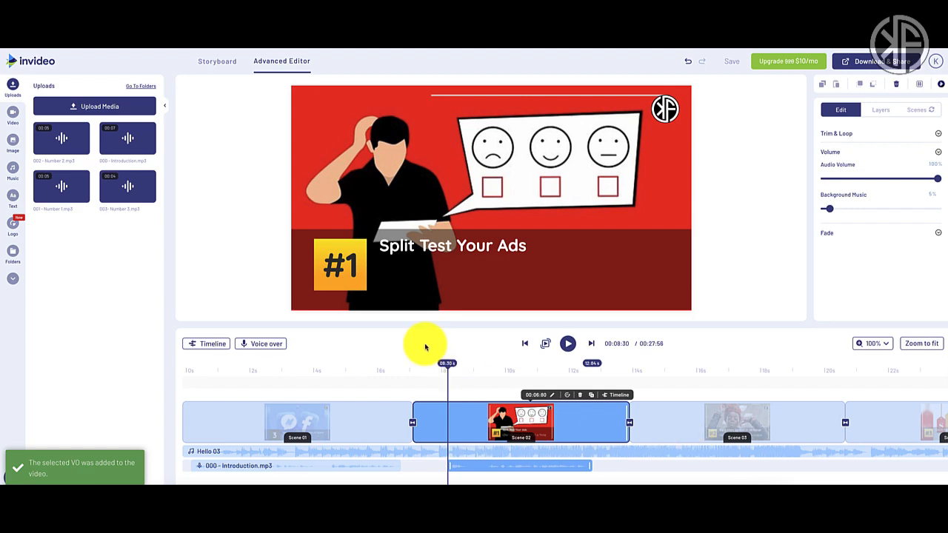
- Add the uploaded 002 - Number 2.mp3 as a voice-over at about 14.85 s in Scene 03
drag(449, 376, 656, 387)
click(709, 423)
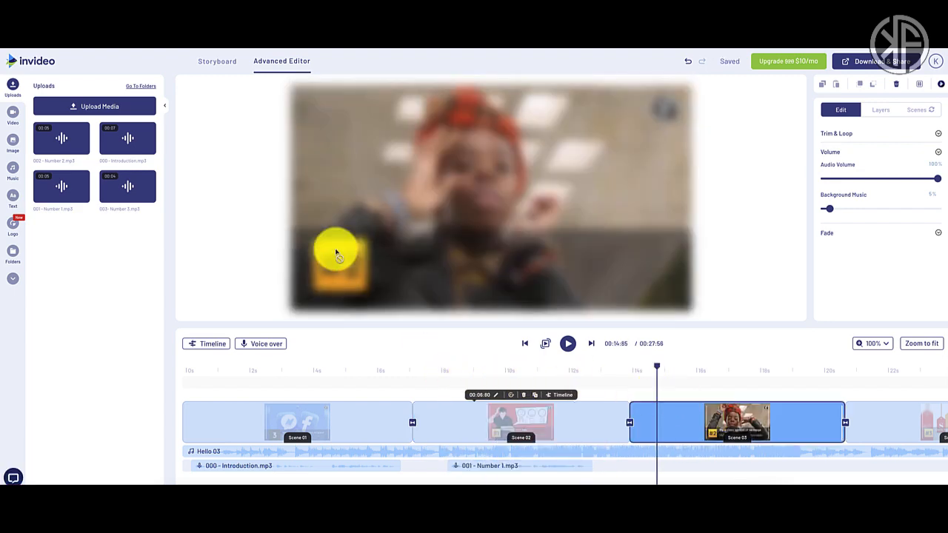
click(250, 212)
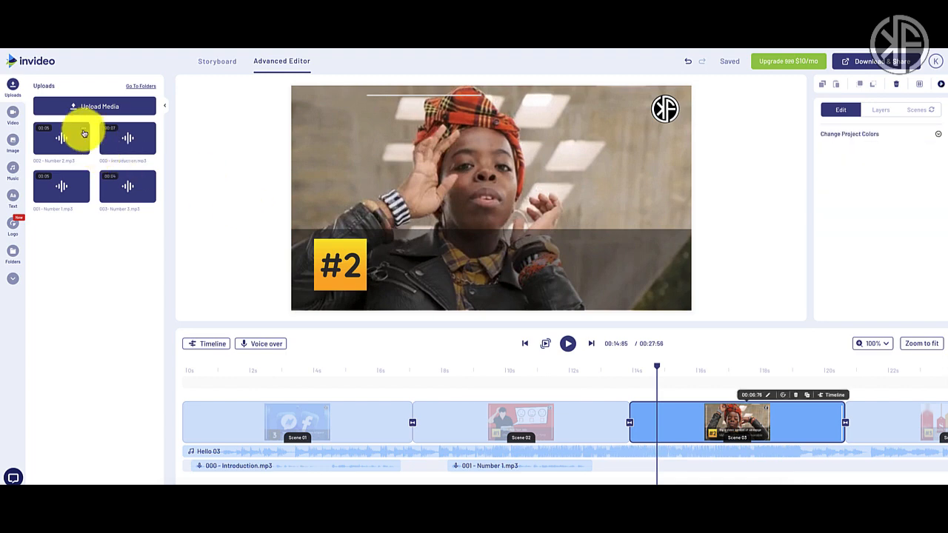
click(86, 132)
click(99, 142)
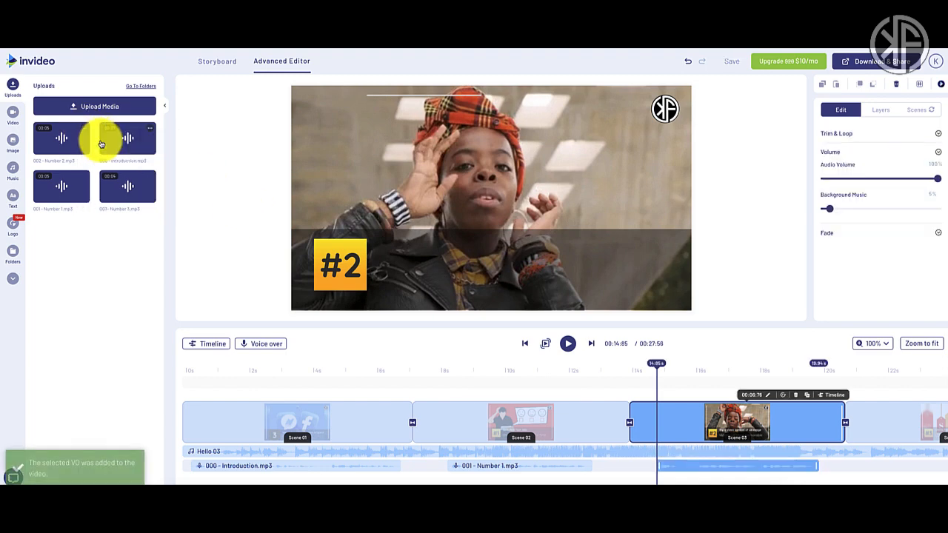
- Add the uploaded 003- Number 3.mp3 as a voice-over at about 21.61 s in Scene 04
scroll(711, 414, right, 5)
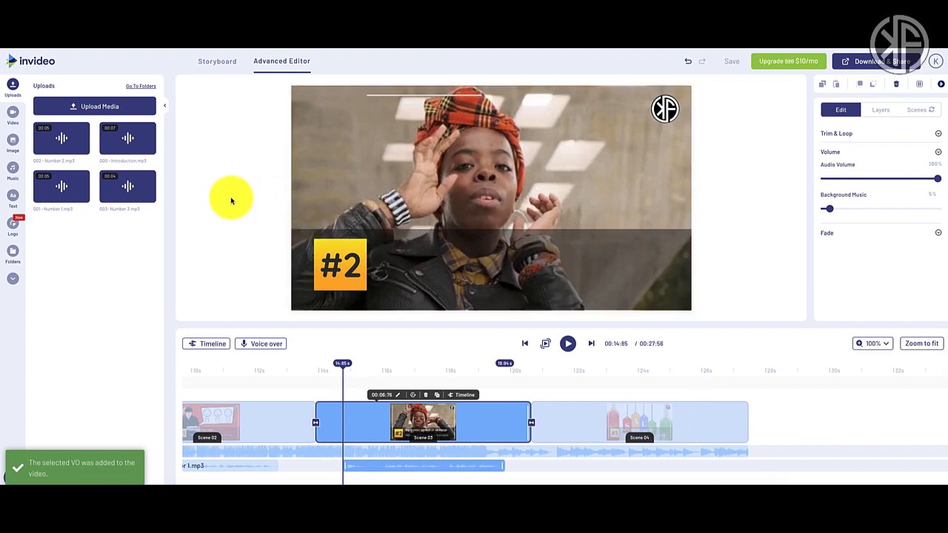
drag(345, 381, 560, 386)
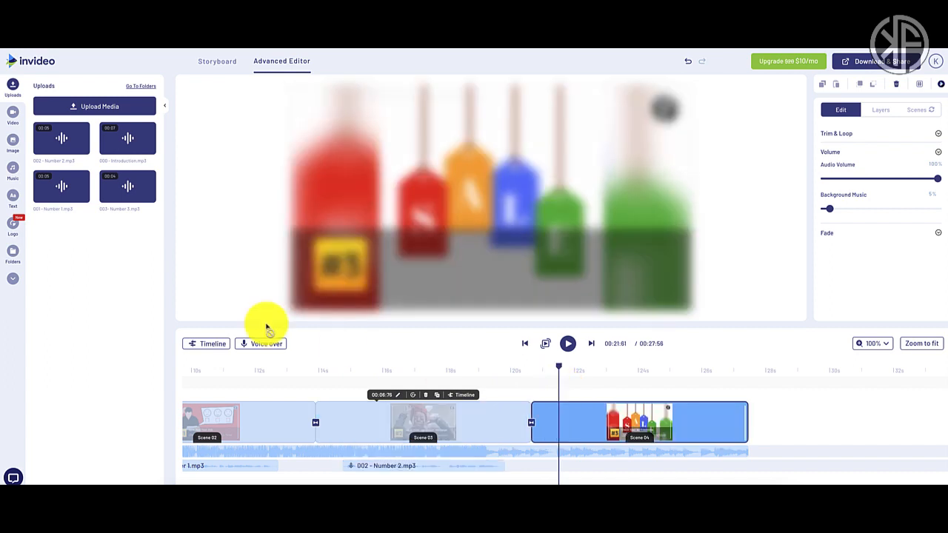
click(152, 180)
click(165, 189)
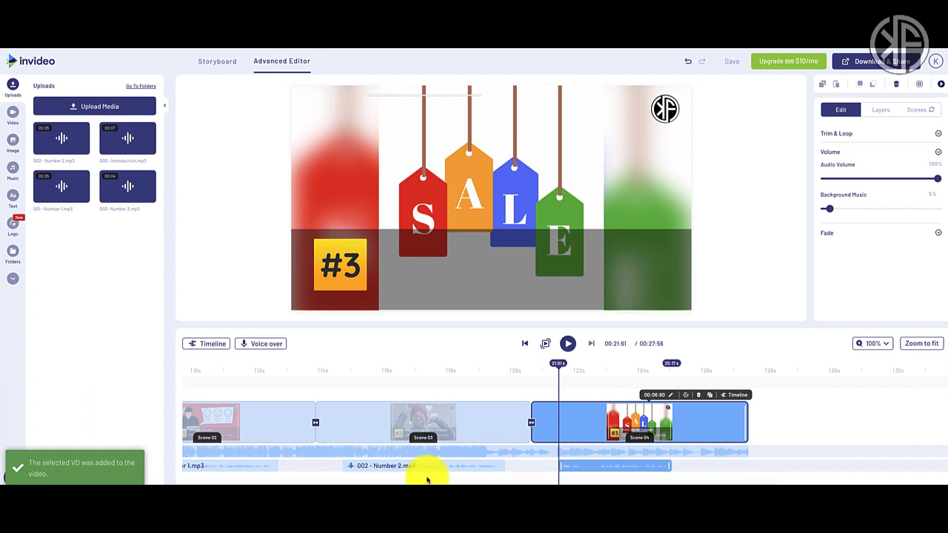
- Move the Number 3 voice-over to start at about 21.29 s and shorten Scene 04 to 4.75 s
scroll(459, 478, left, 5)
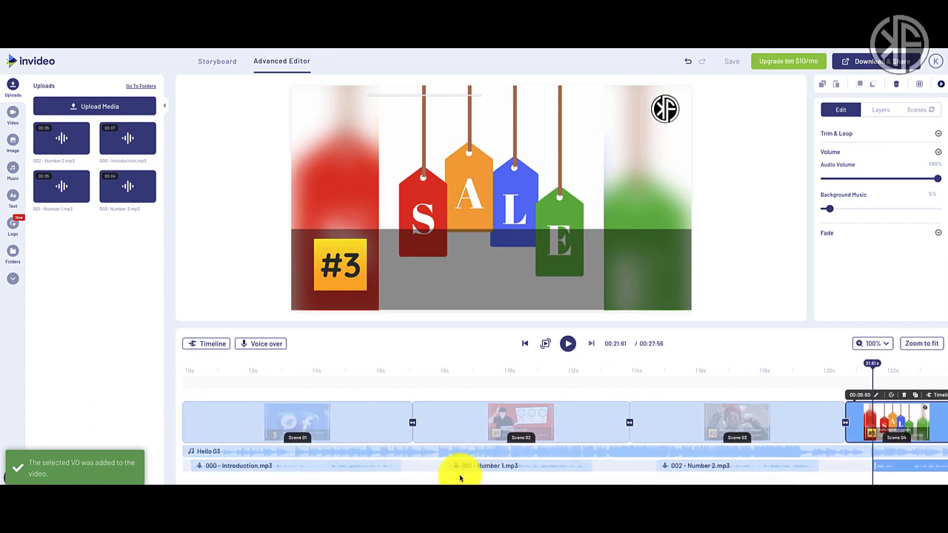
scroll(457, 478, right, 6)
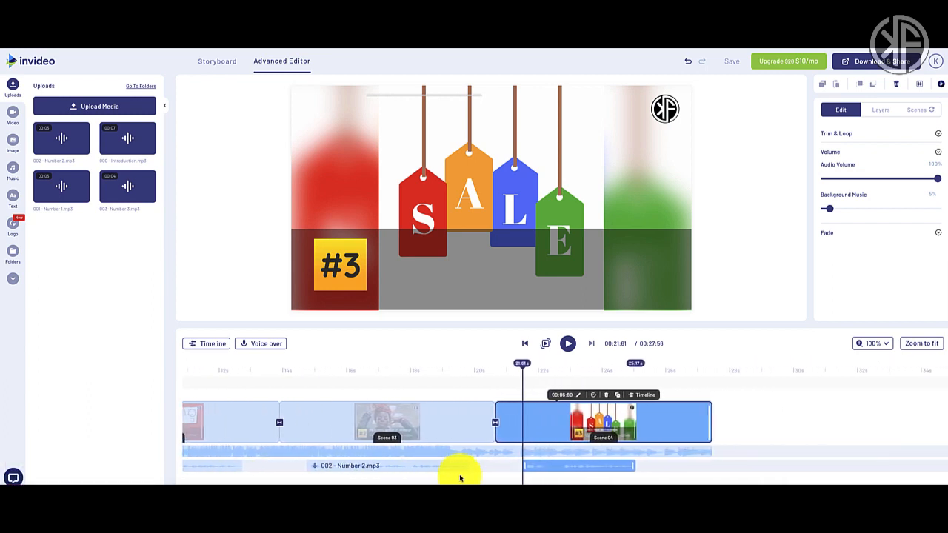
drag(597, 468, 575, 468)
drag(689, 421, 621, 425)
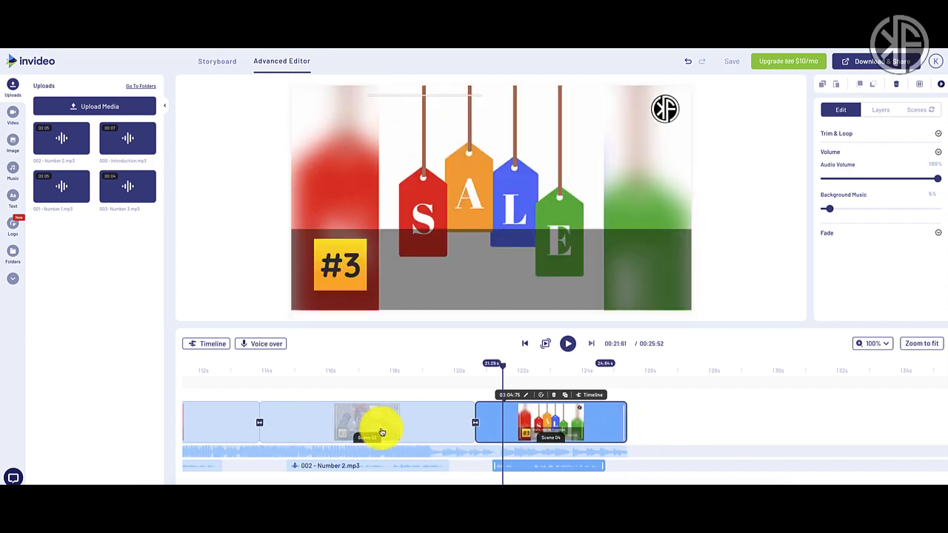
- Shorten Scene 03 to 6.41 s and move the Number 2 voice-over to start at about 14.64 s
scroll(476, 431, left, 5)
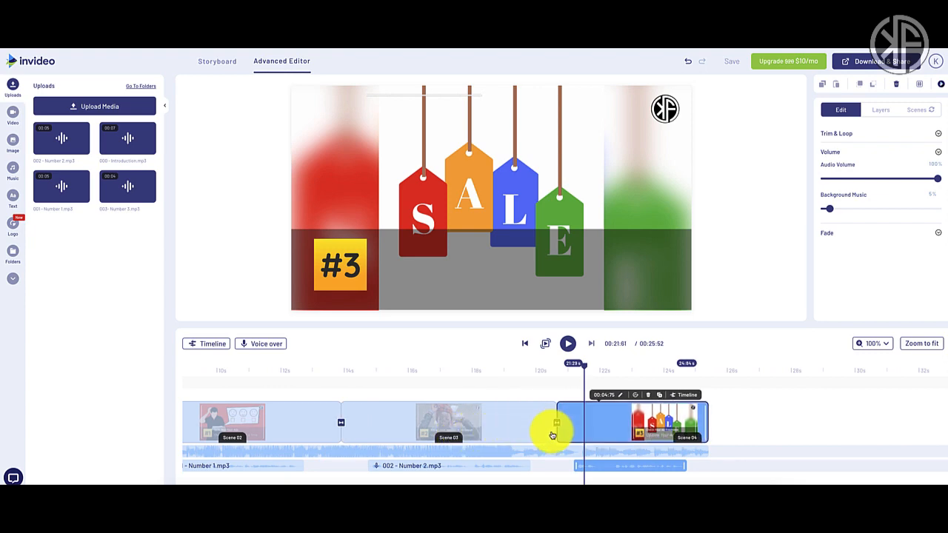
click(554, 437)
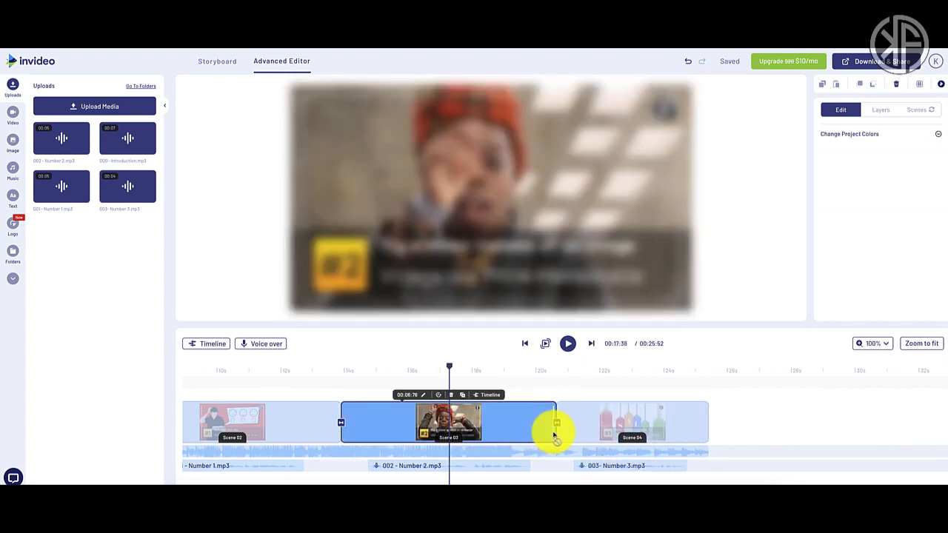
drag(555, 430, 541, 435)
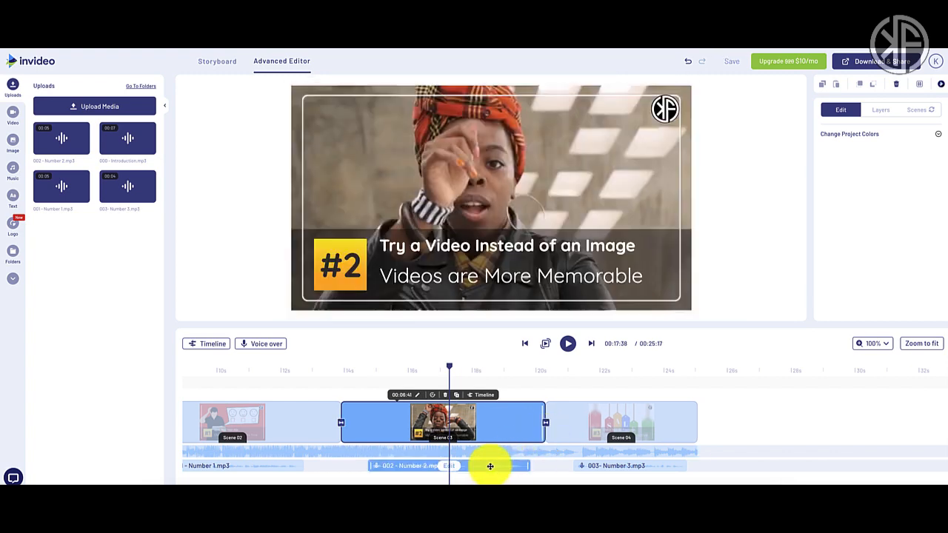
click(492, 467)
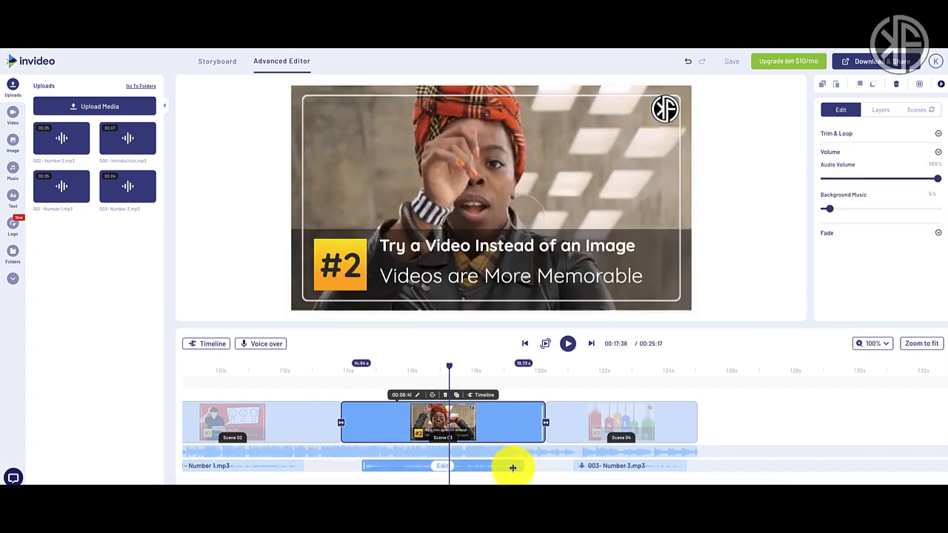
- Shorten Scene 02 to 5.91 s and move the Number 1 voice-over to start at about 7.93 s
scroll(517, 466, left, 5)
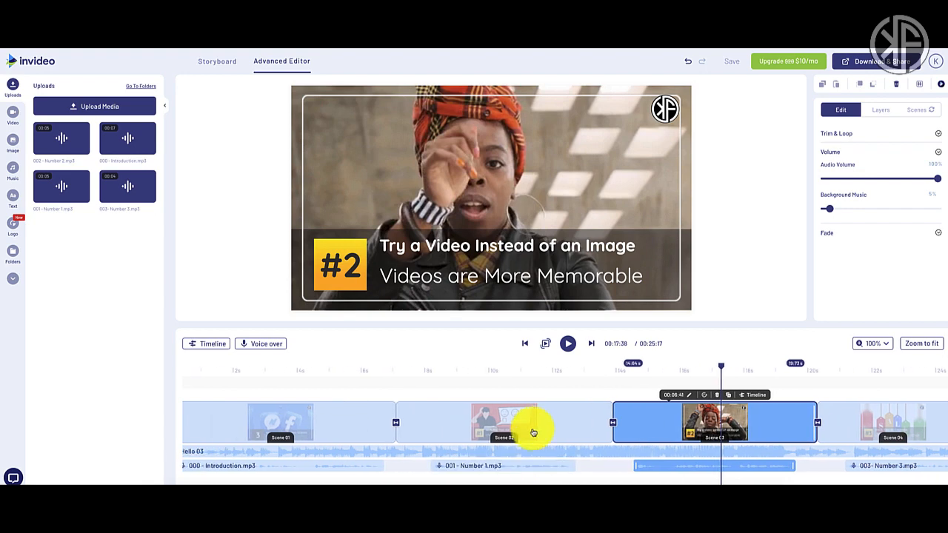
click(575, 421)
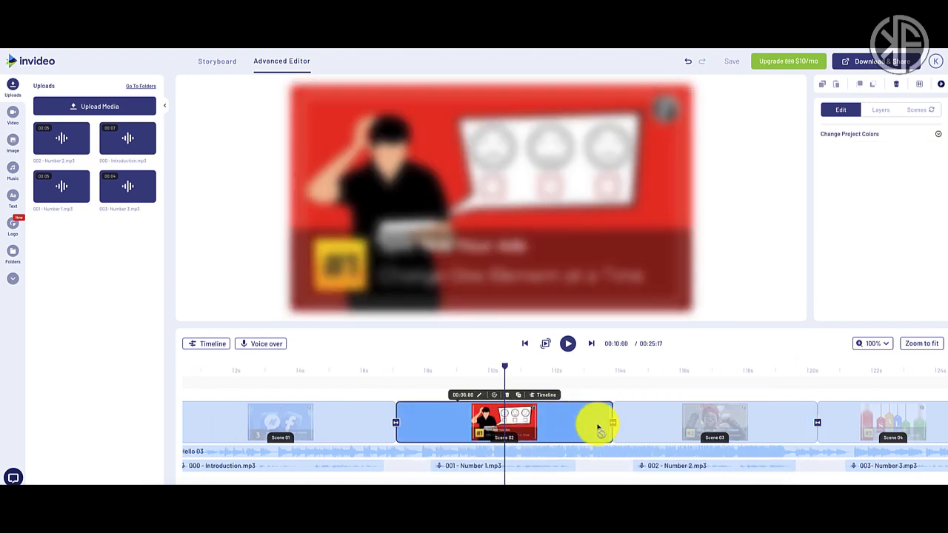
drag(611, 433, 584, 436)
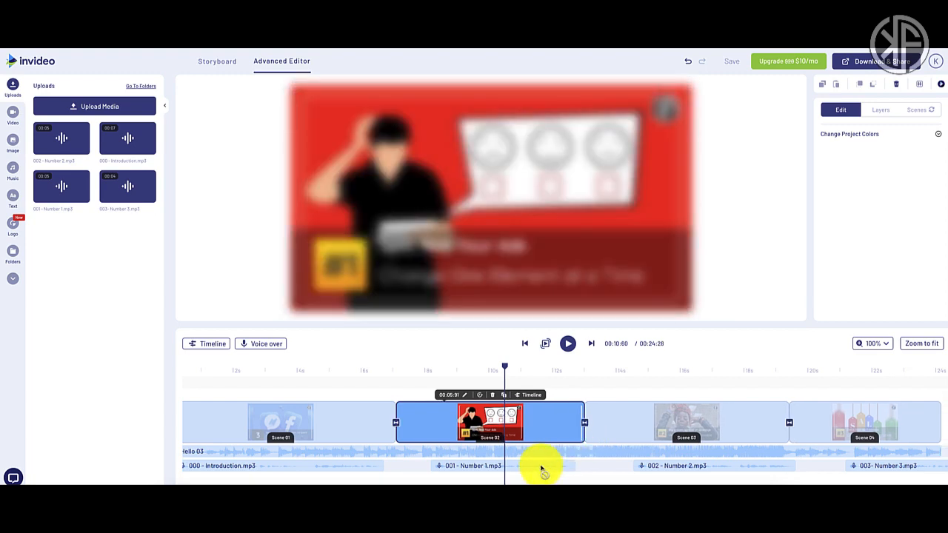
drag(541, 471, 530, 466)
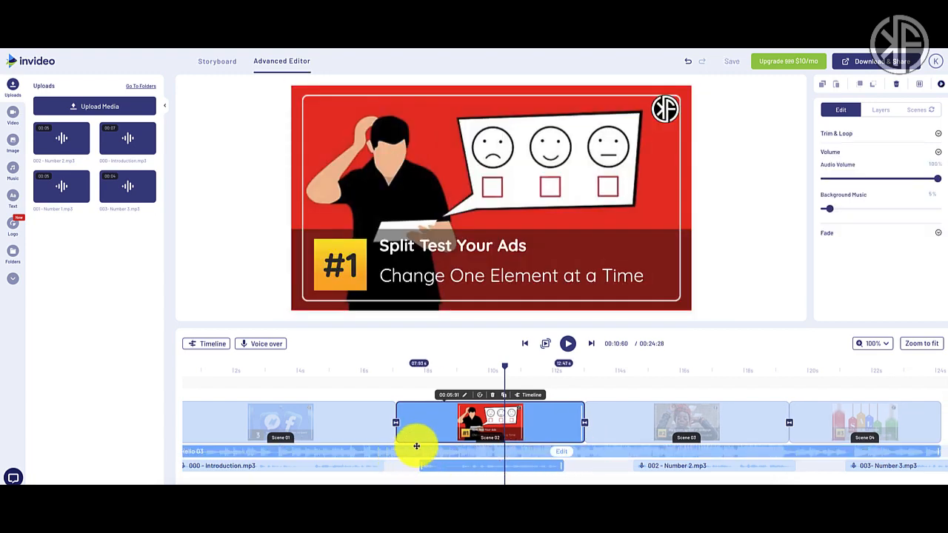
- Return to the beginning of the timeline and play the whole video through to the end
click(525, 344)
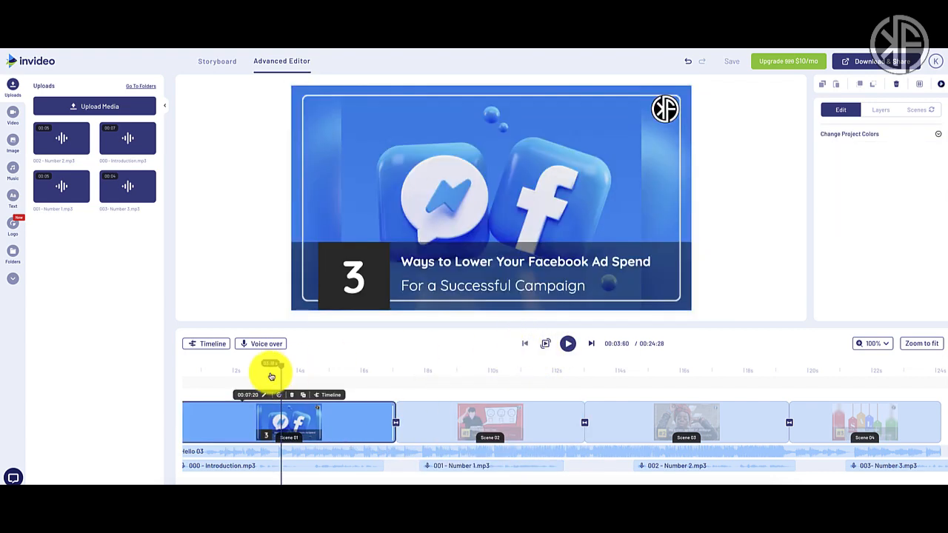
drag(282, 371, 161, 375)
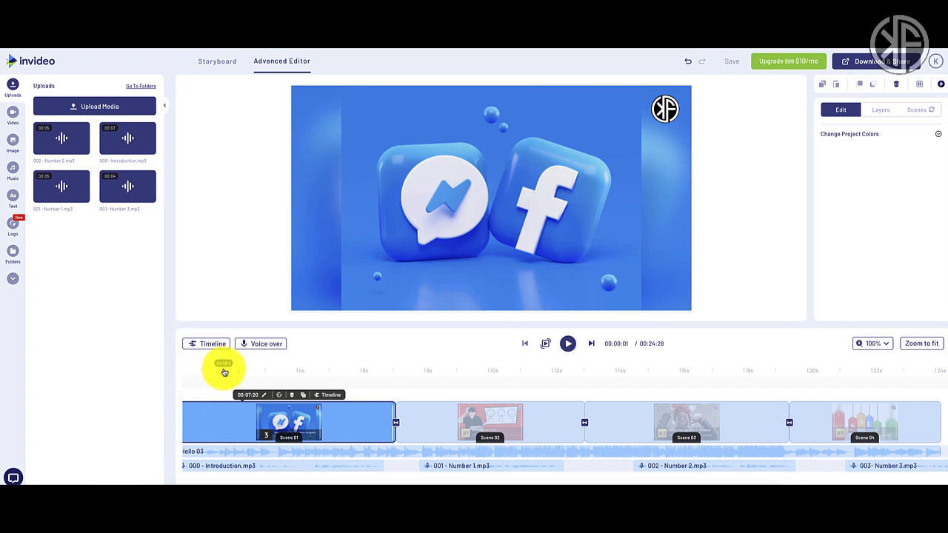
scroll(274, 388, left, 1)
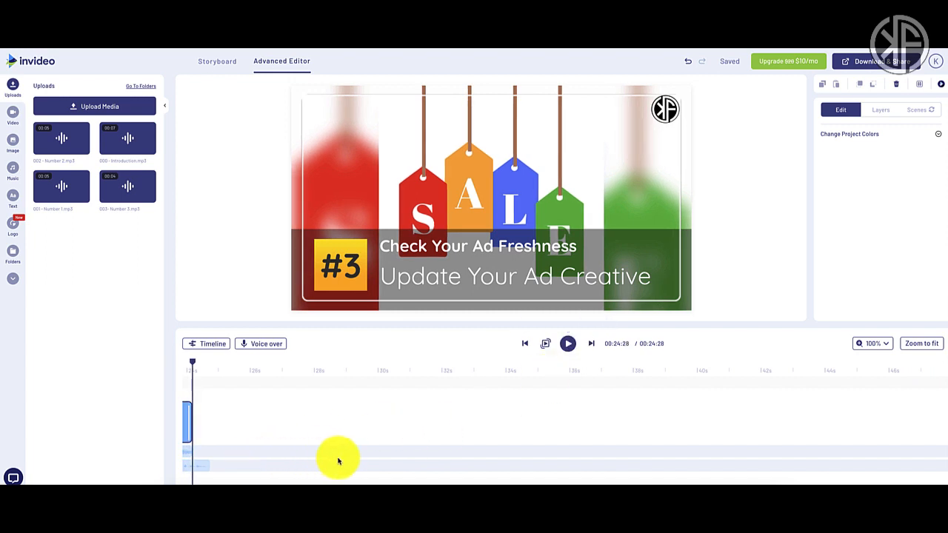
- Move the Number 3 voice-over earlier so that it ends within Scene 04
scroll(333, 458, left, 3)
scroll(343, 462, left, 2)
click(297, 465)
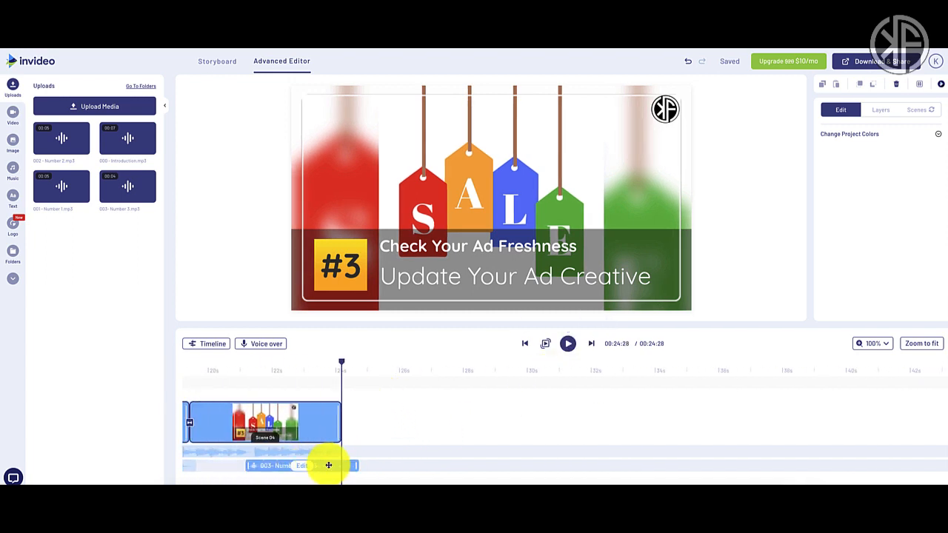
drag(326, 466, 293, 466)
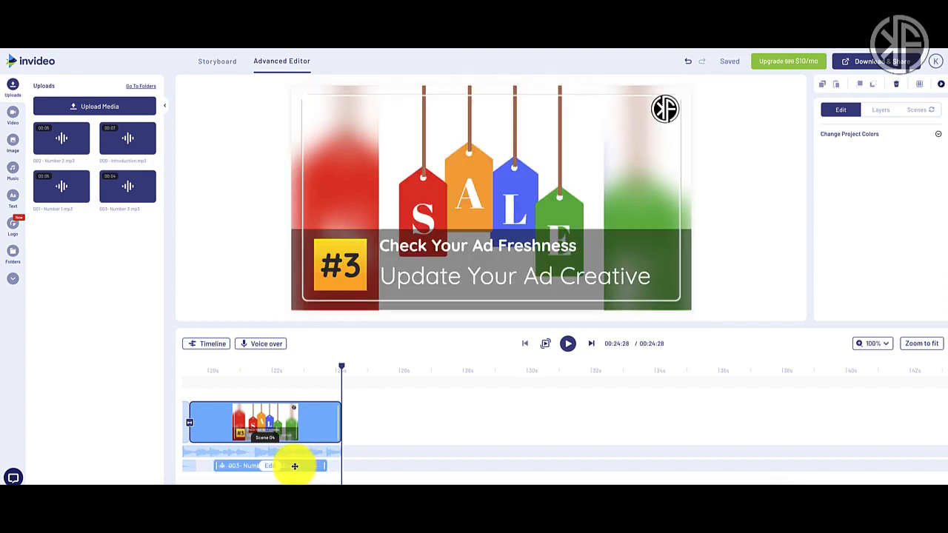
- Move the Number 2 voice-over earlier within Scene 03 so that it starts at about 13.72 s
scroll(333, 380, left, 5)
click(388, 465)
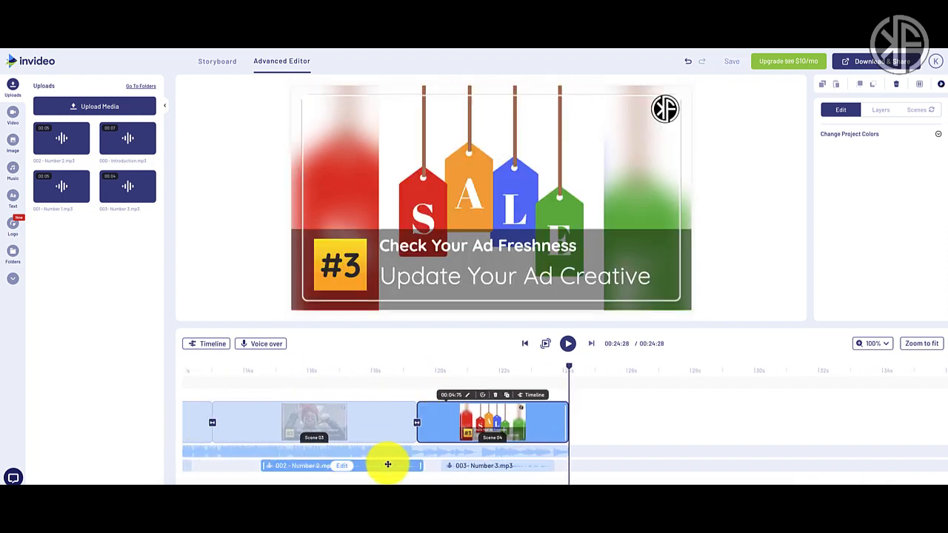
drag(389, 465, 361, 465)
- Lower the audio volume of the background music track to 30%
scroll(361, 466, left, 5)
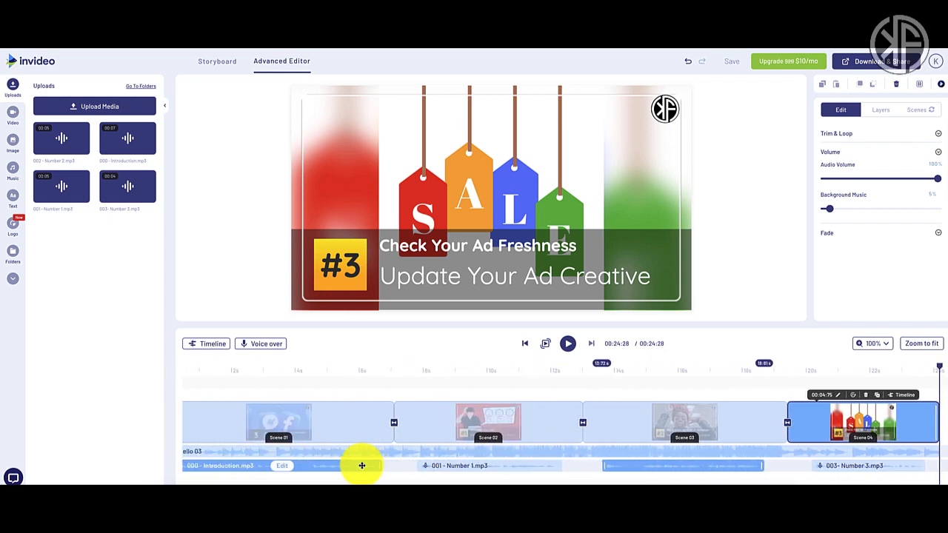
click(393, 450)
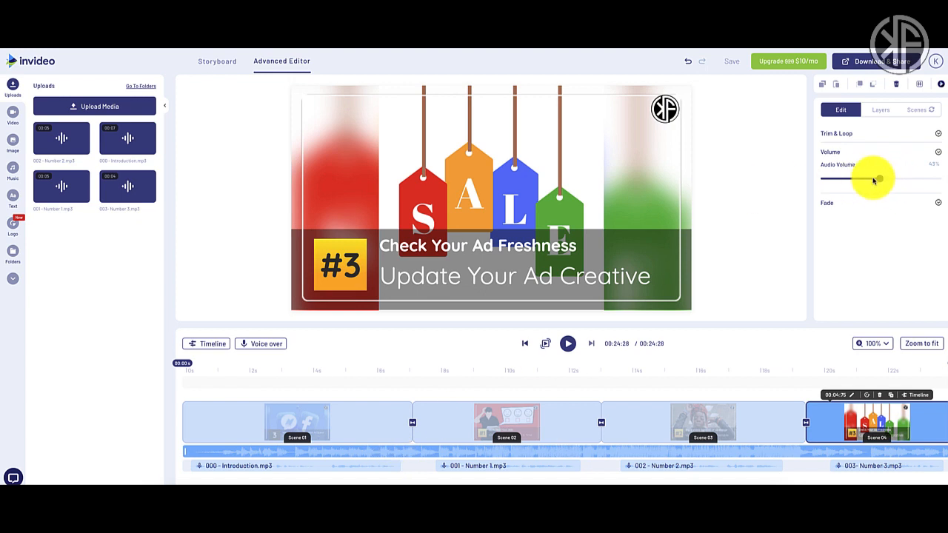
drag(873, 180, 865, 181)
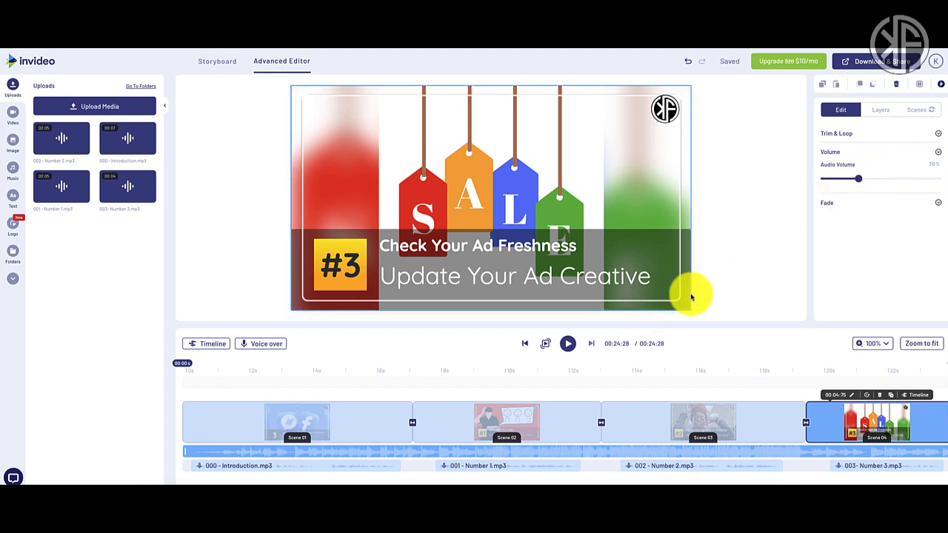
- Export the finished video at the default 720p resolution
click(872, 62)
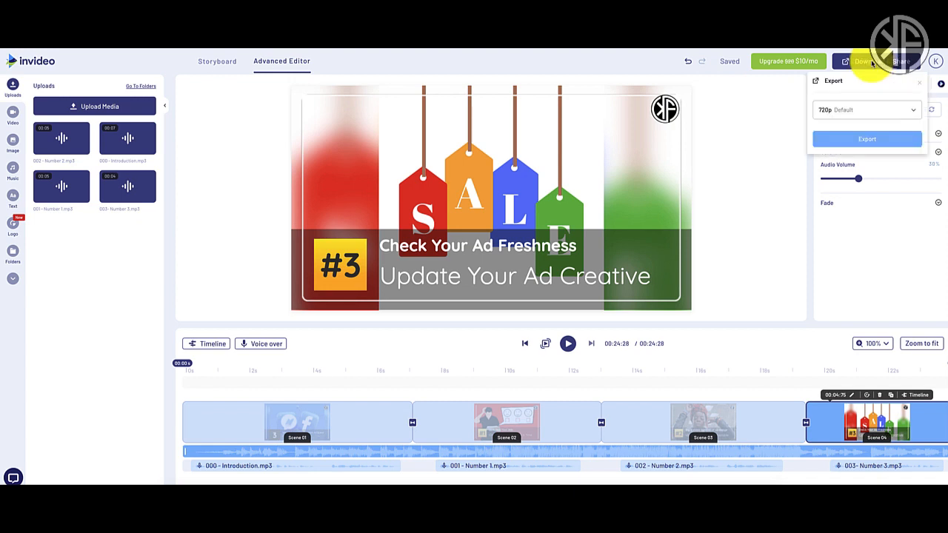
click(844, 111)
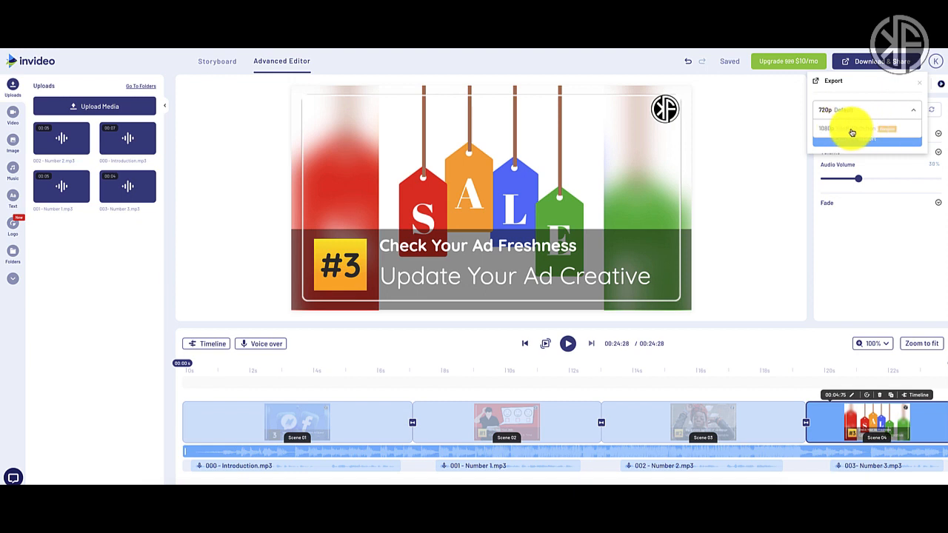
click(857, 112)
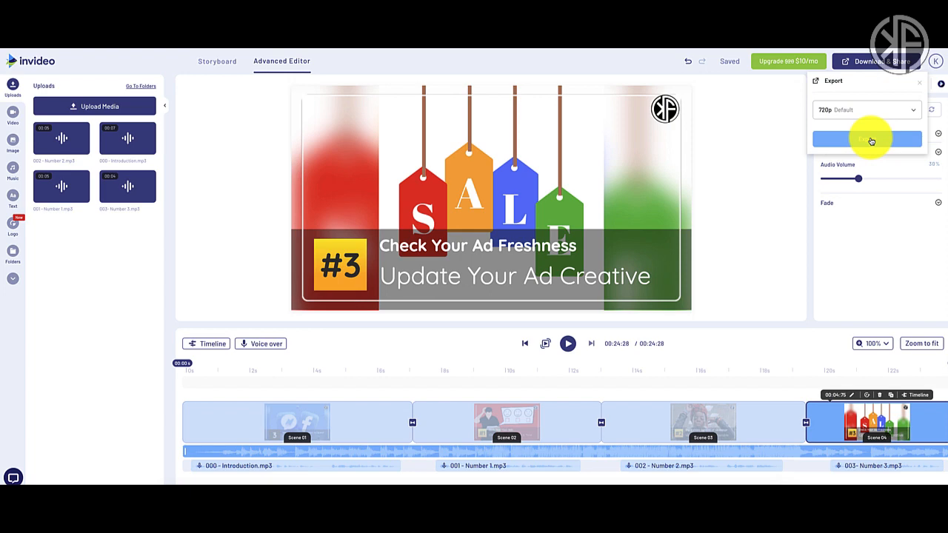
click(871, 140)
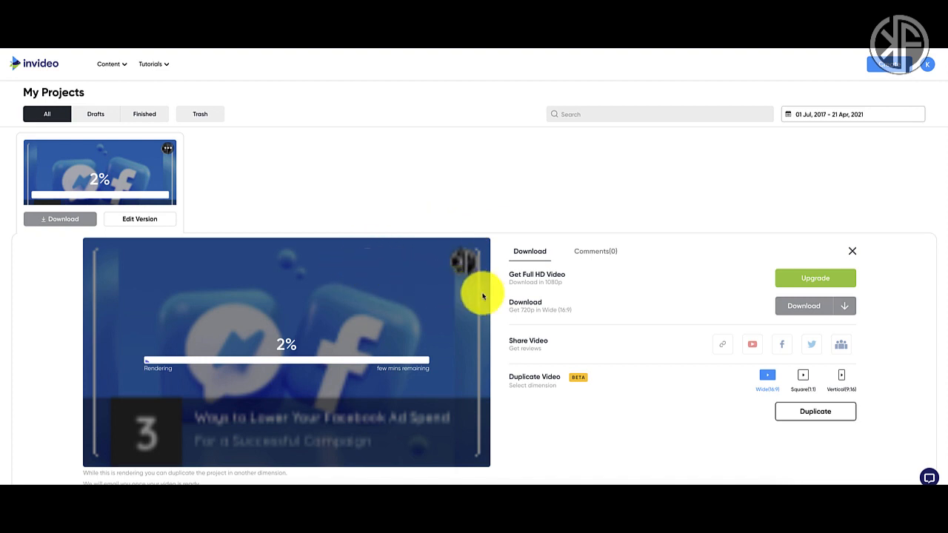
- Download the rendered 720p video under its suggested file name and open the saved MP4 in the video player
scroll(482, 294, down, 2)
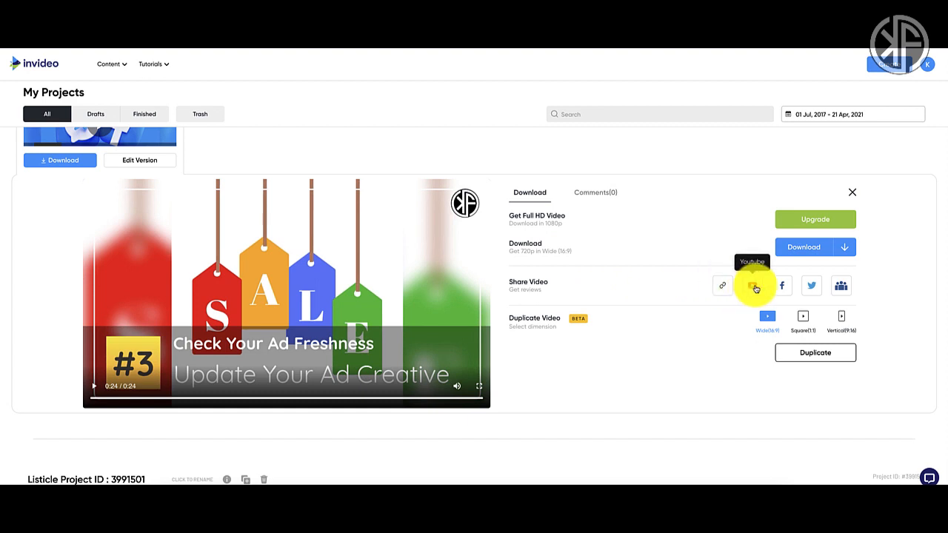
click(846, 251)
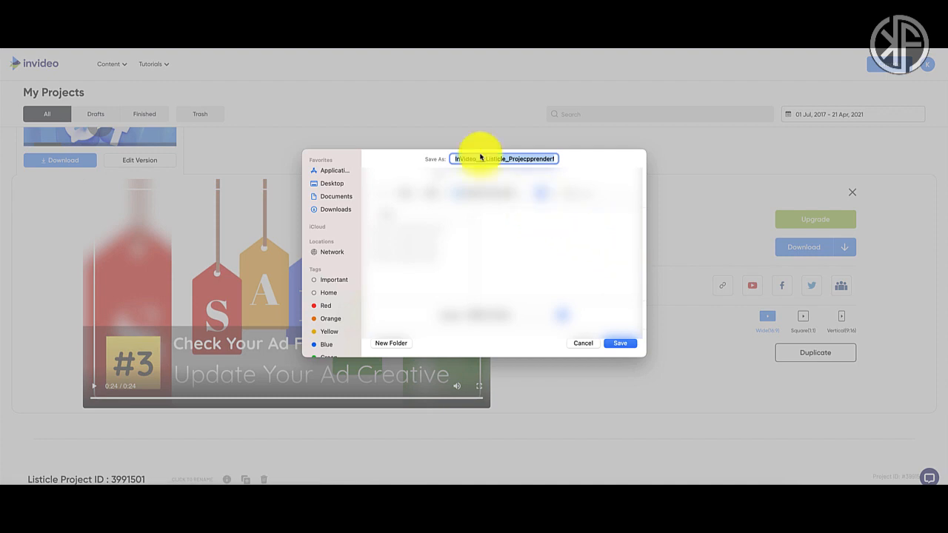
click(628, 345)
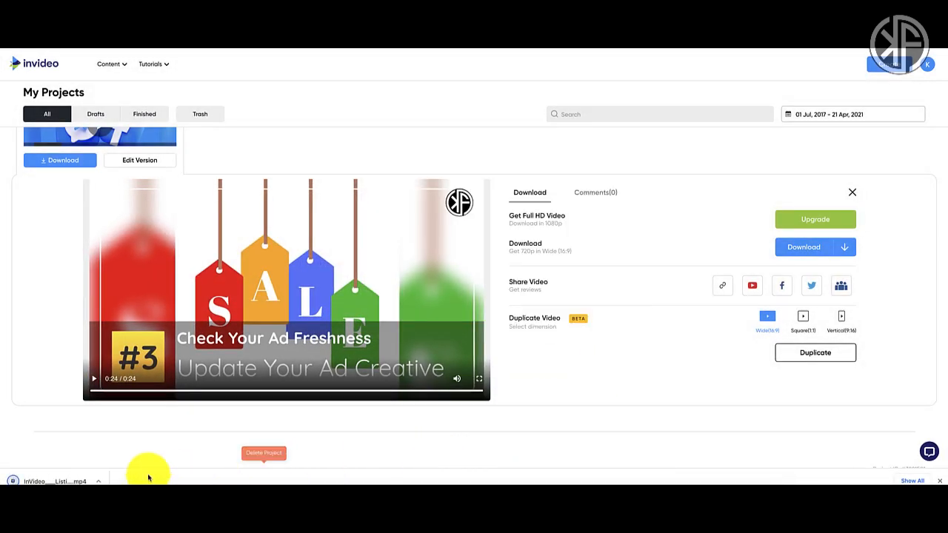
click(64, 482)
drag(433, 83, 589, 57)
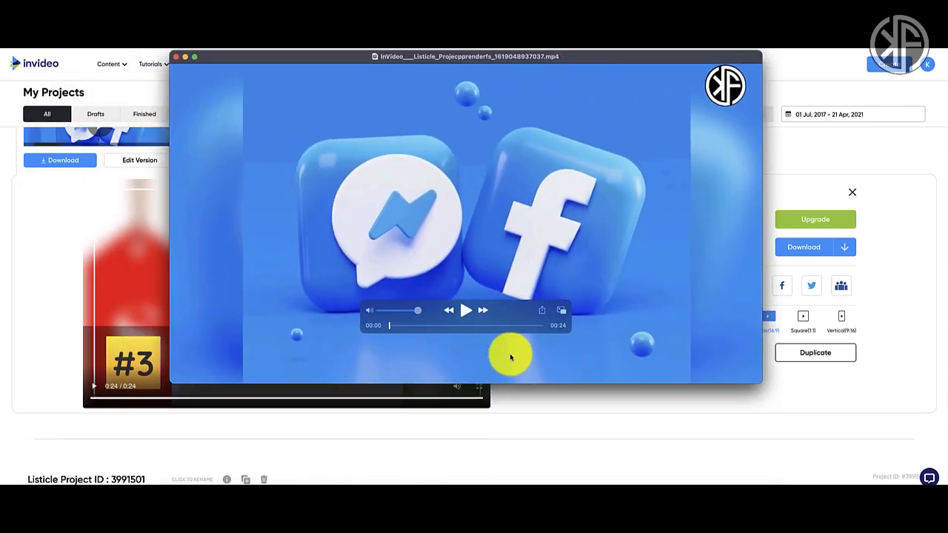